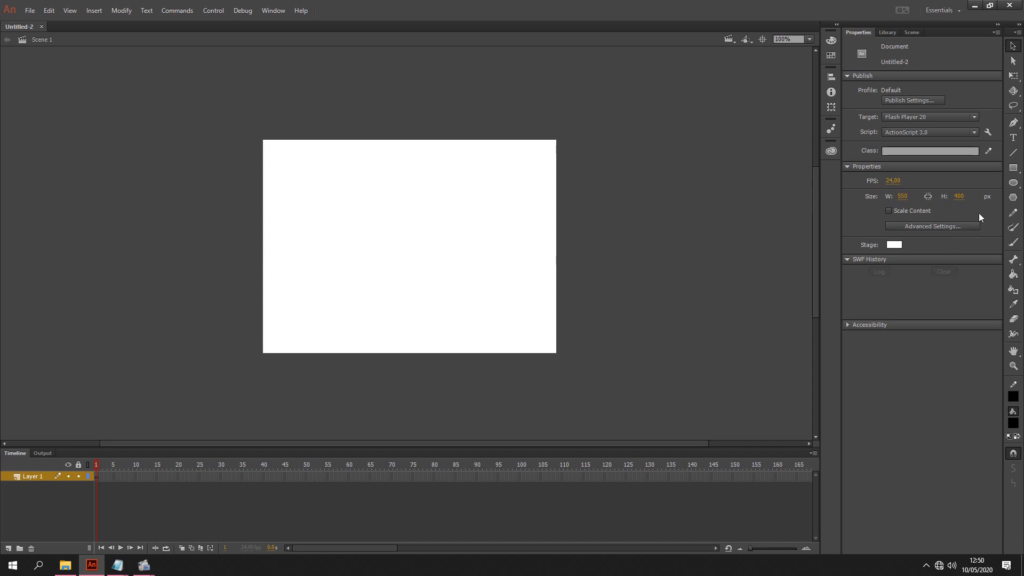
Step: Set the document's stage size to 1280 px wide and 720 px high
click(900, 196)
text(1280)
click(959, 196)
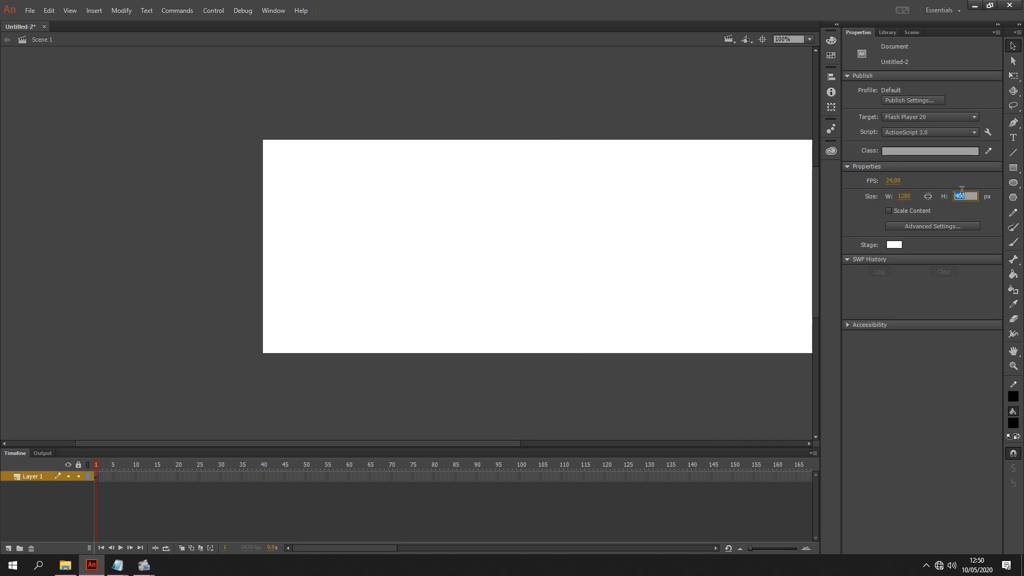
text(720)
key(Return)
Step: Add two new layers, then name the lowest layer BACKGROUND and the middle one ISI
click(8, 549)
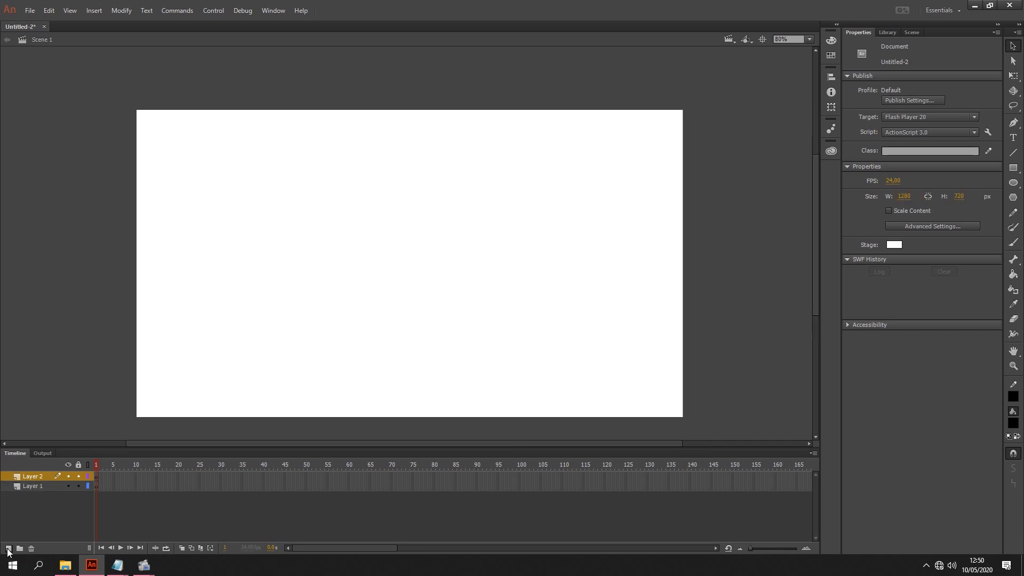
click(8, 549)
double_click(39, 495)
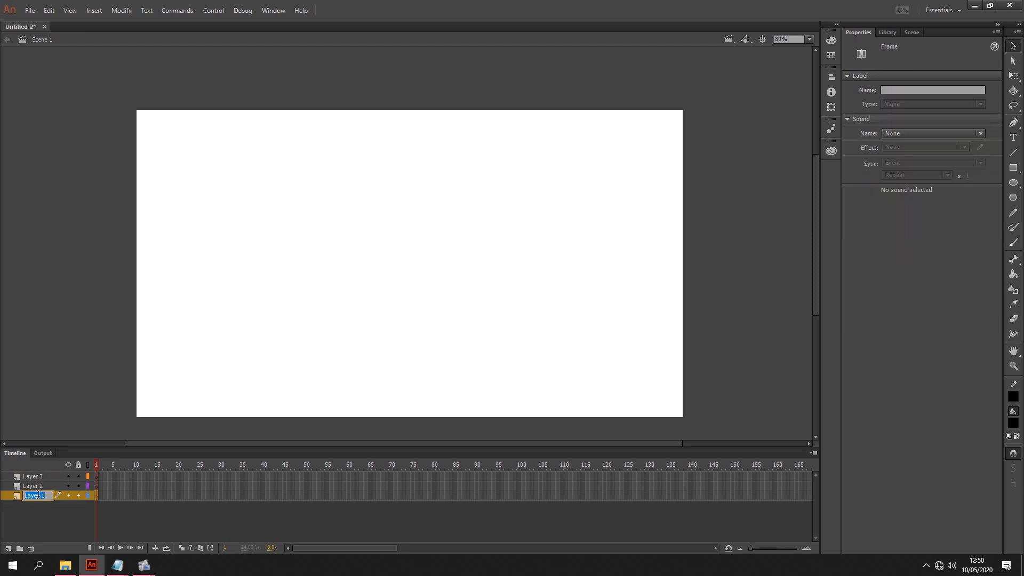
text(B)
text(ACKGROUND)
click(36, 488)
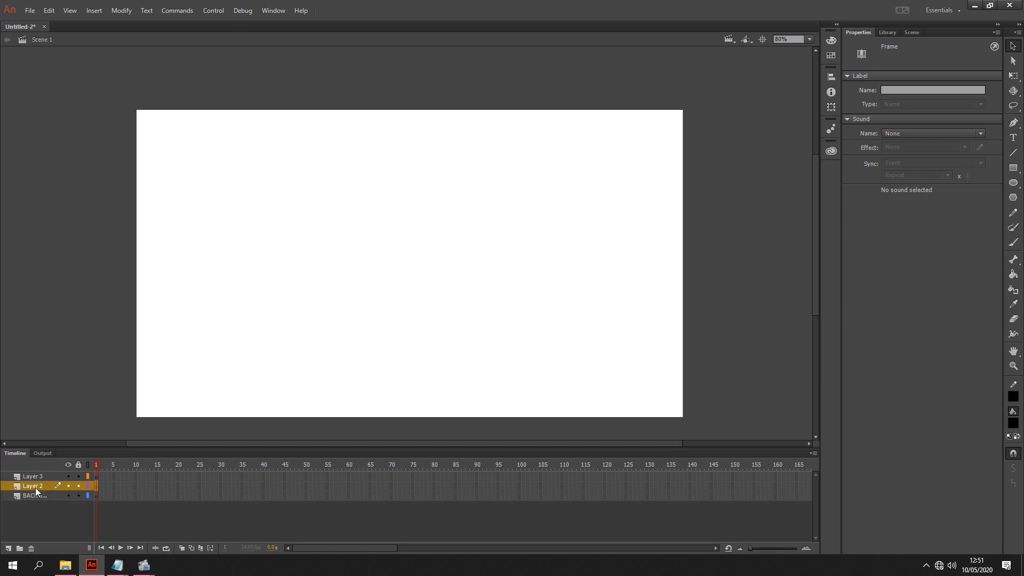
double_click(36, 486)
text(ISI)
Step: Rename Layer 3 as TOMBOL and add a layer named ACTION above it
double_click(33, 475)
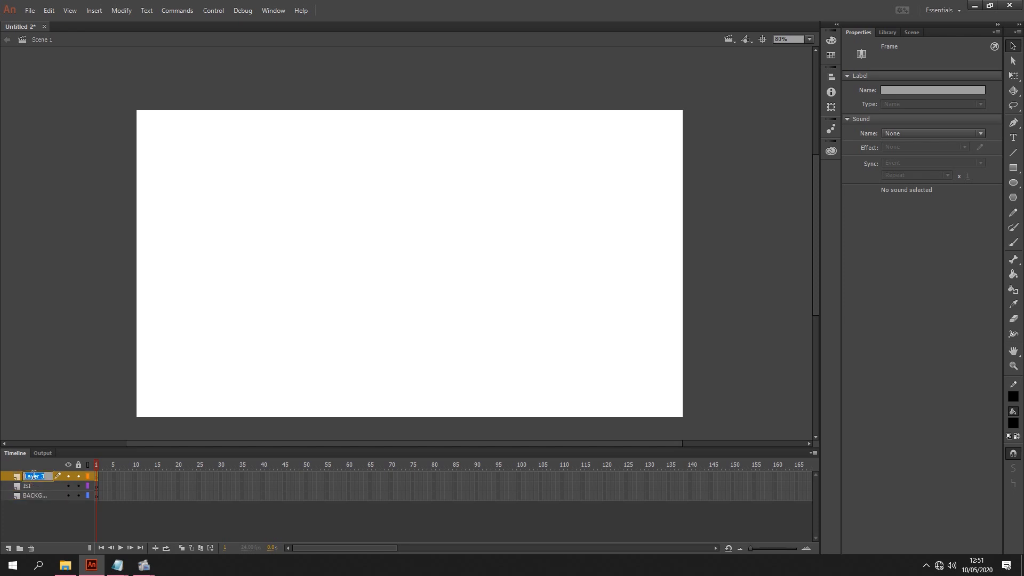
text(TOMBOL)
key(Return)
double_click(36, 476)
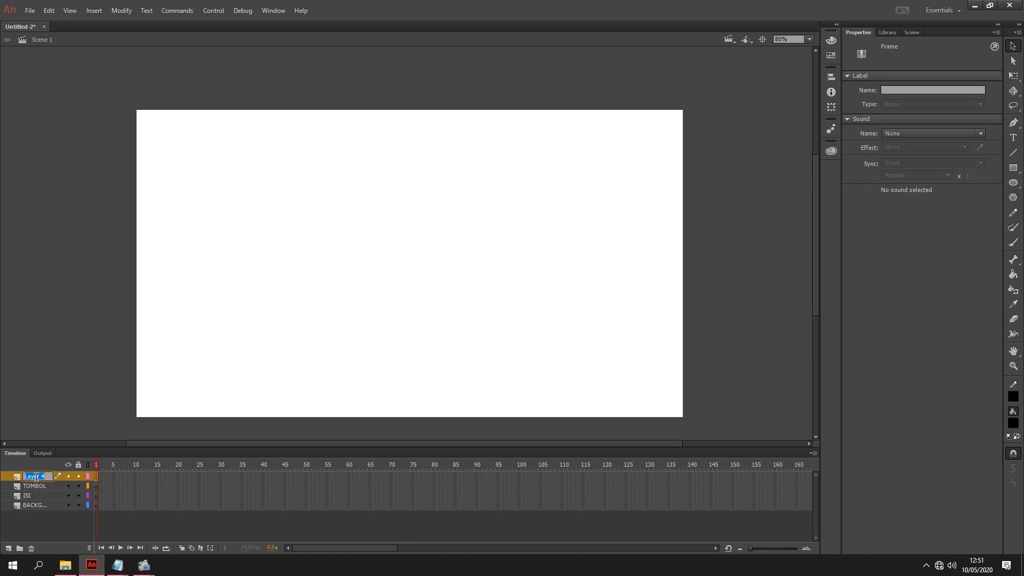
text(ACTION)
click(77, 361)
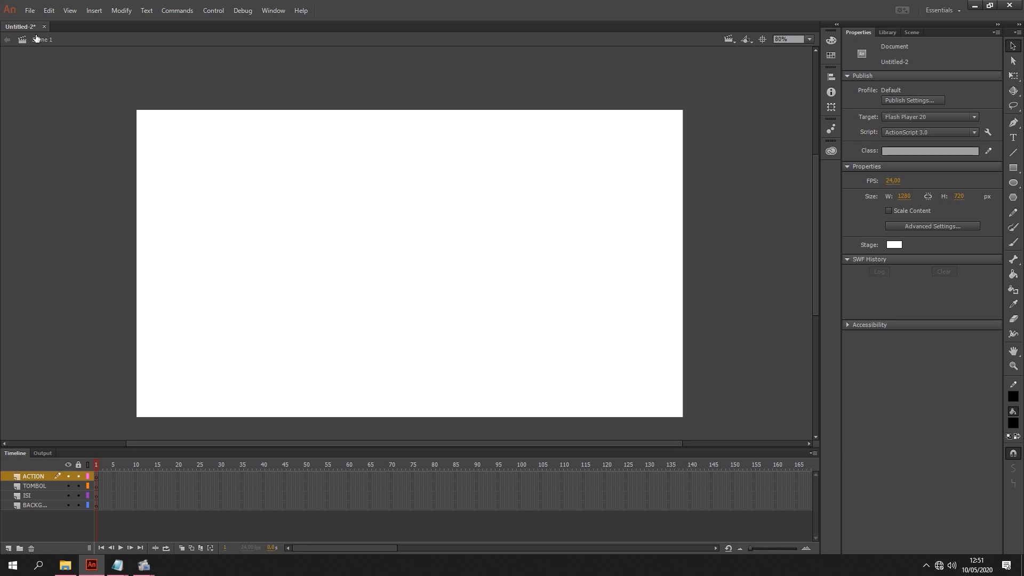
Step: Look over the asset files in the TUTORIAL ANIMATE folder in File Explorer and return to Animate
key(alt+Tab)
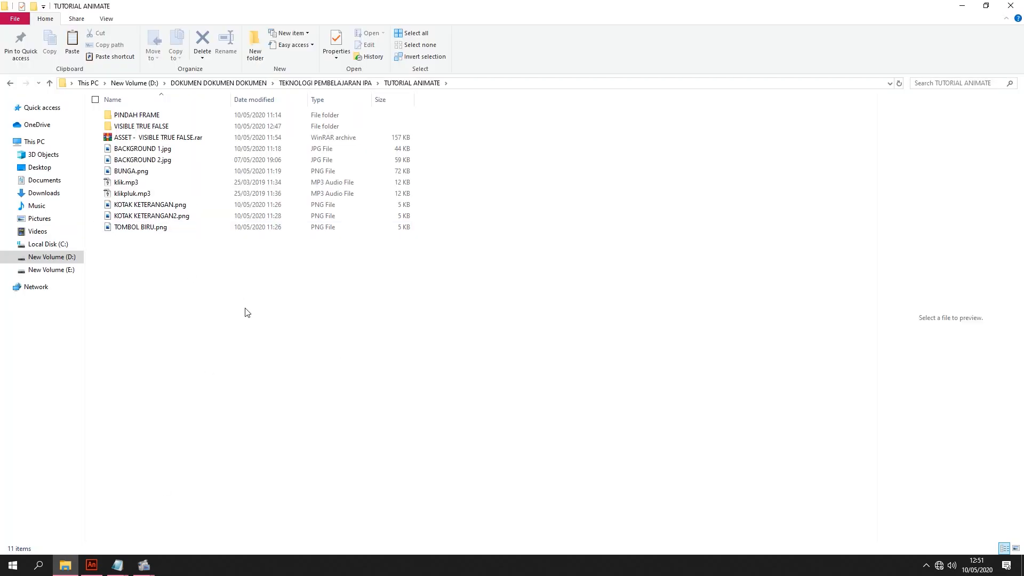
right_click(245, 309)
click(208, 309)
click(91, 565)
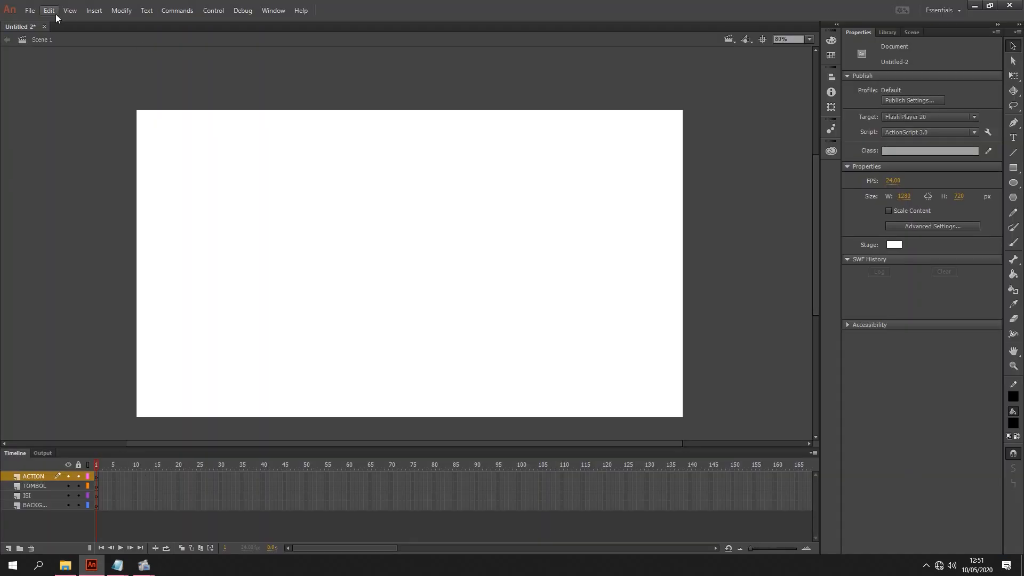
Step: Import all files from BACKGROUND 1.jpg through TOMBOL BIRU.png in the TUTORIAL ANIMATE folder into the library
click(25, 11)
mouse_move(129, 174)
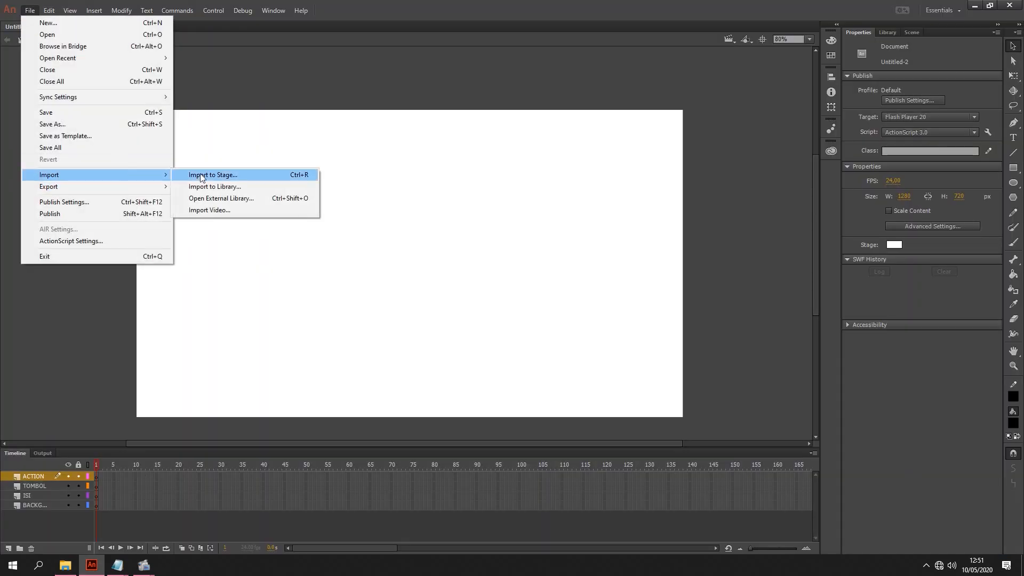
click(212, 187)
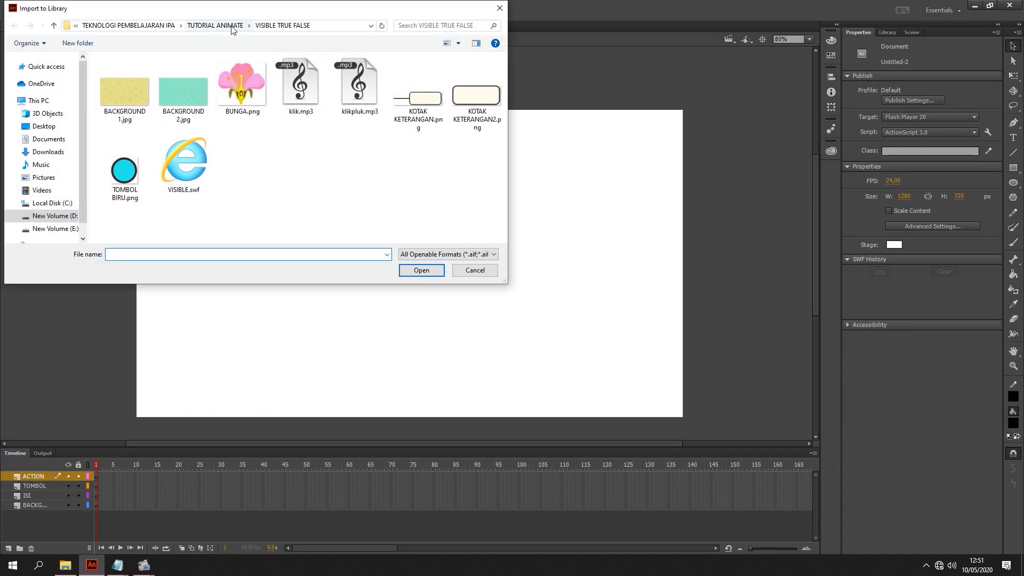
click(216, 25)
click(256, 106)
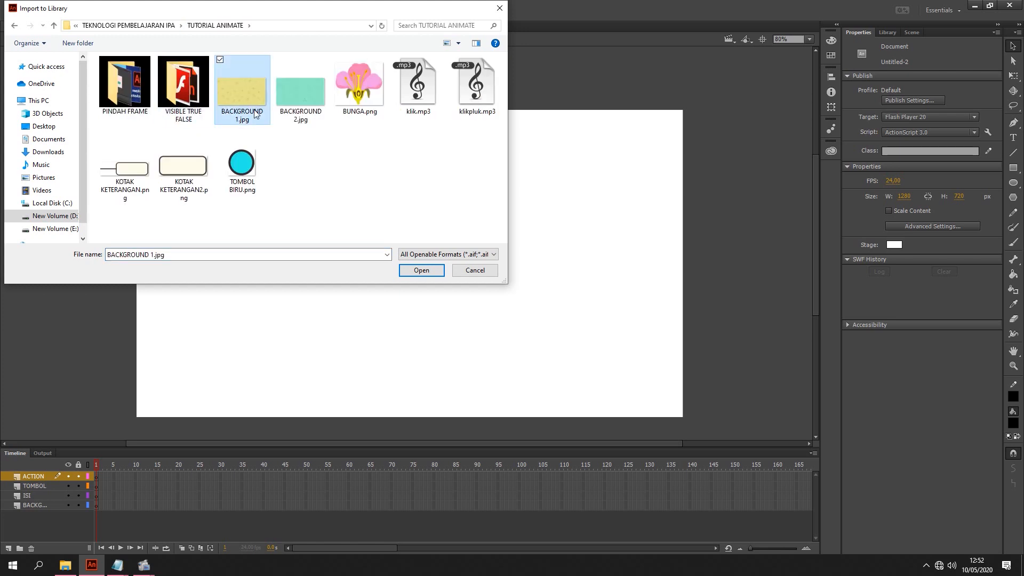
shift+click(241, 181)
click(417, 272)
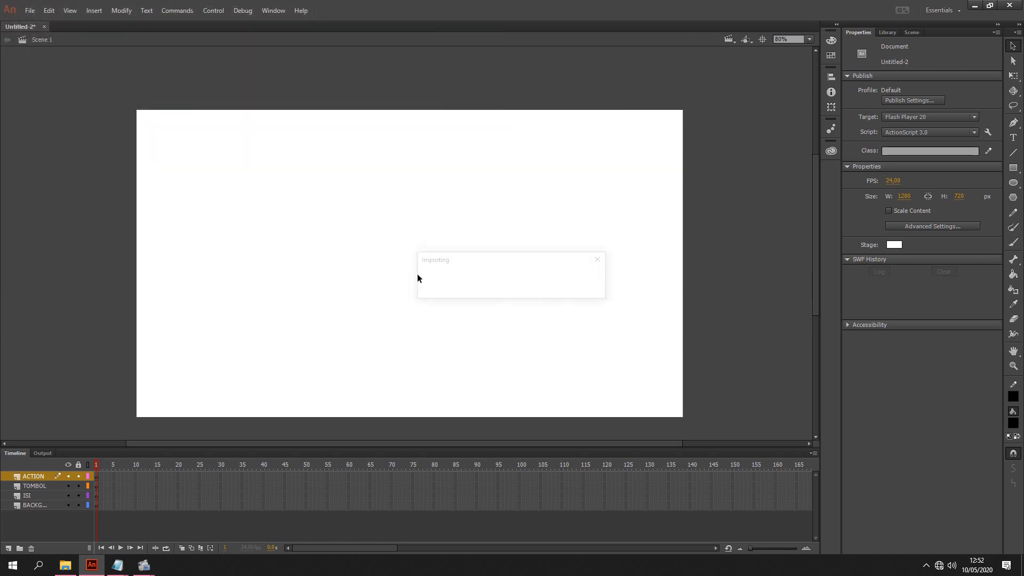
Step: Preview the imported library images and place BACKGROUND 2.jpg on the BACKGROUND layer, aligned to cover the whole stage
click(887, 32)
click(905, 224)
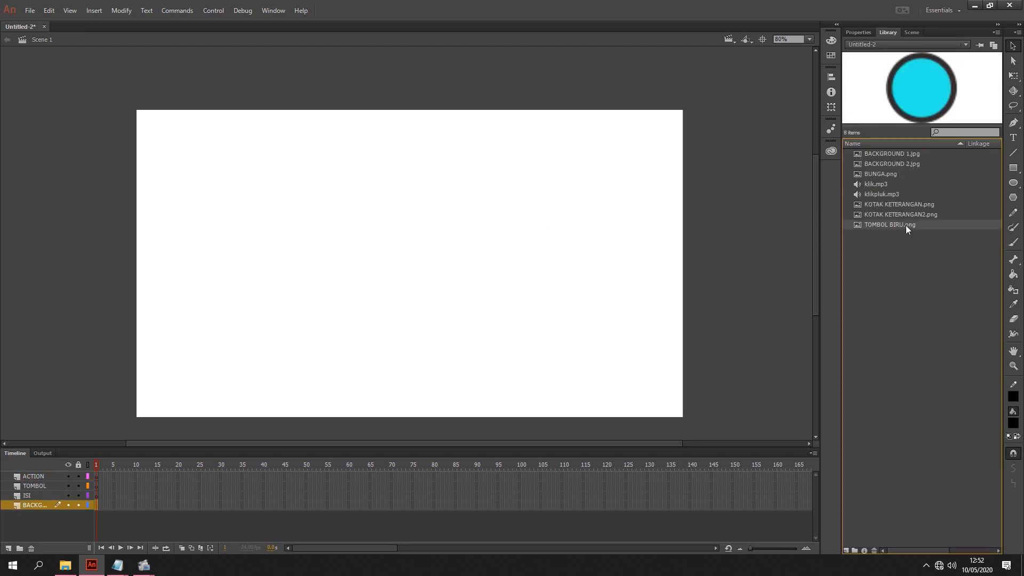
click(906, 213)
click(906, 204)
click(897, 164)
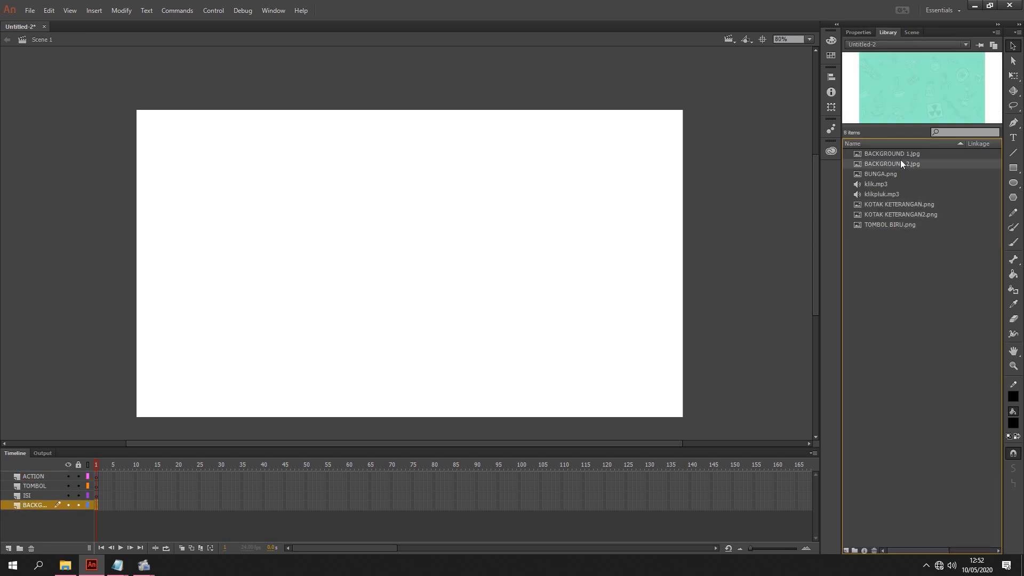
click(901, 154)
click(906, 163)
drag(907, 163, 404, 265)
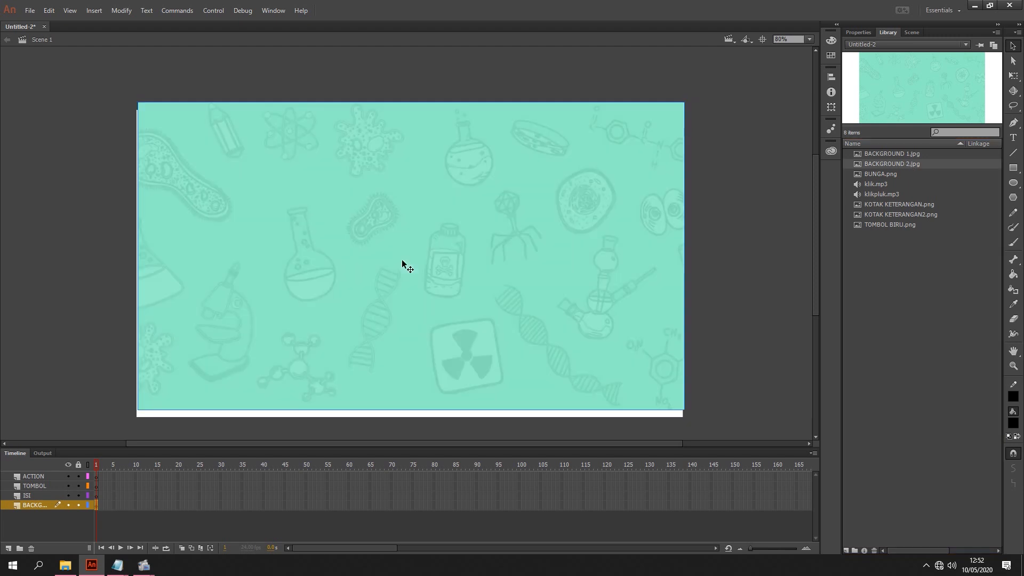
mouse_move(305, 280)
mouse_down()
mouse_move(342, 304)
mouse_move(304, 287)
mouse_up()
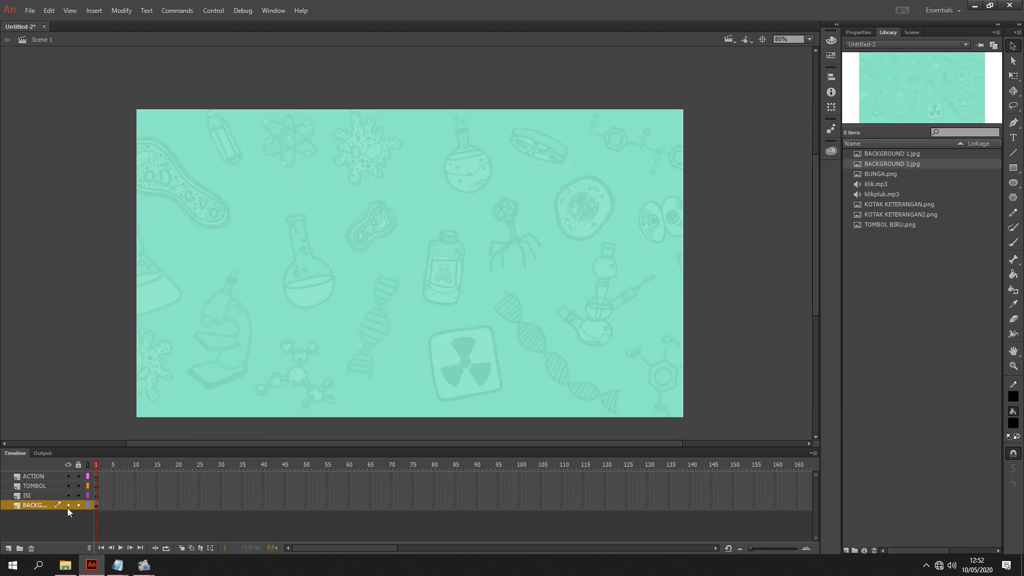
Step: Place the BUNGA.png flower image in the middle of the stage on the ISI layer
click(28, 496)
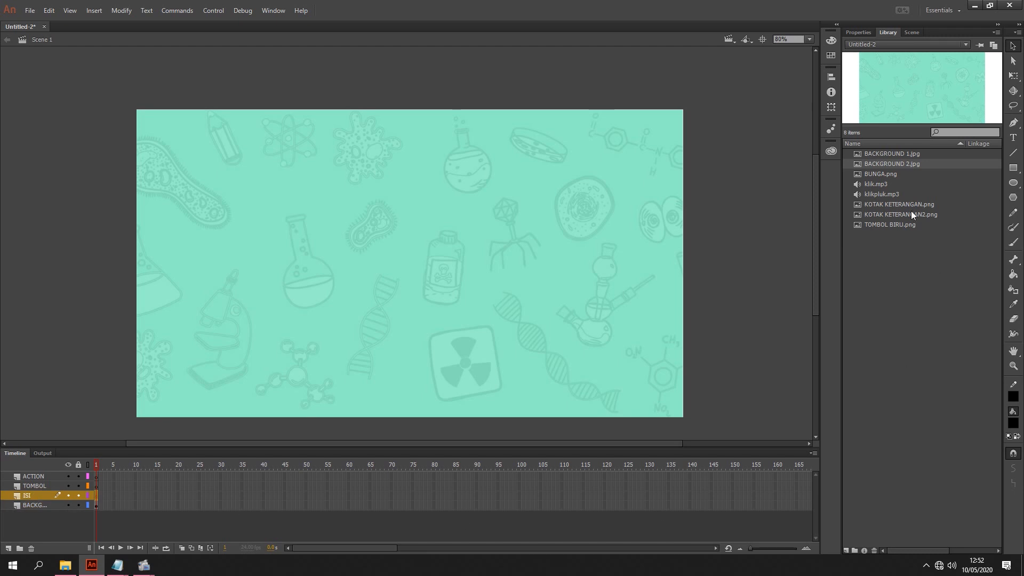
click(887, 176)
drag(875, 172, 427, 271)
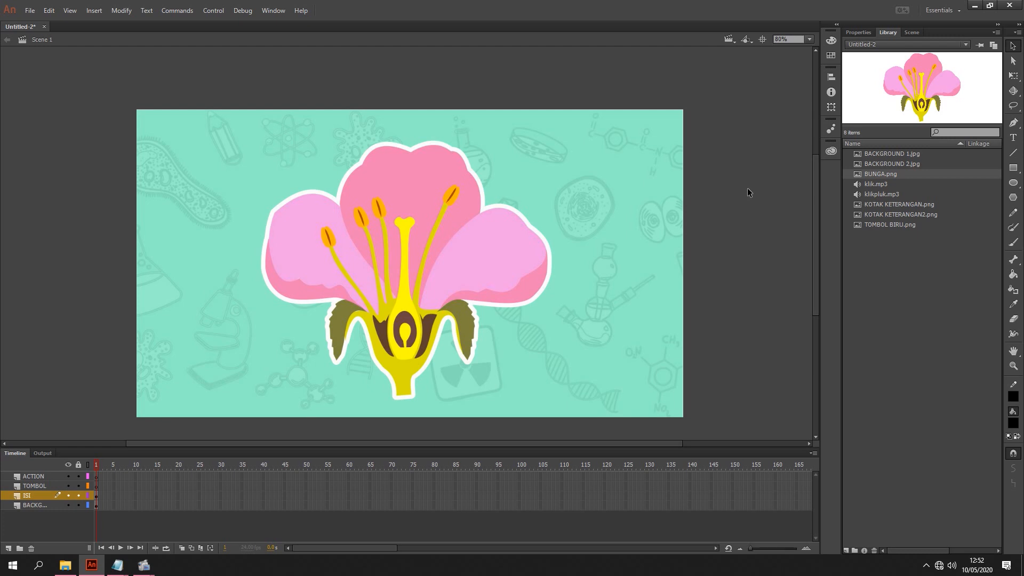
Step: Place TOMBOL BIRU.png on the TOMBOL layer, over the flower's left green sepal
click(889, 224)
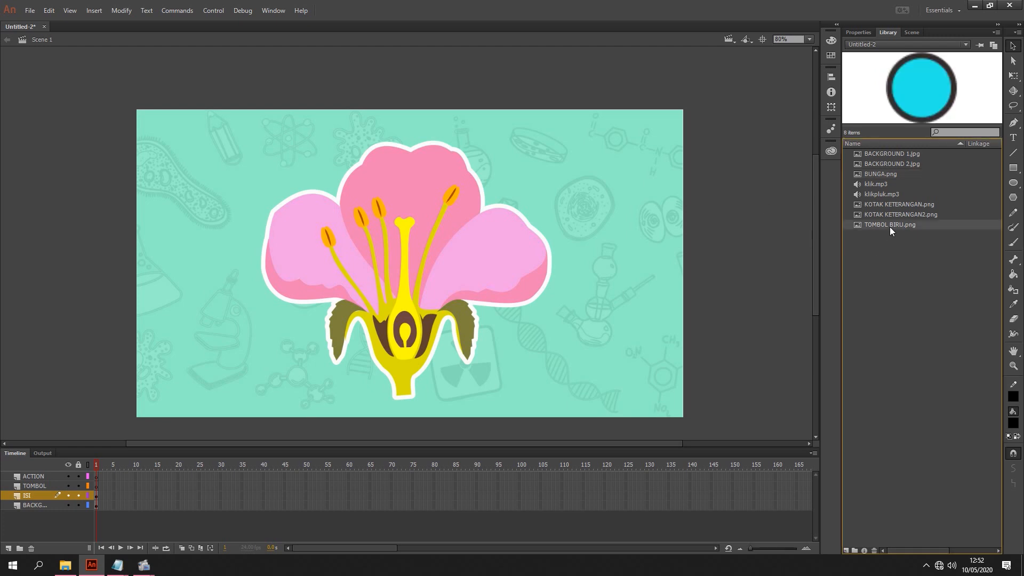
click(38, 485)
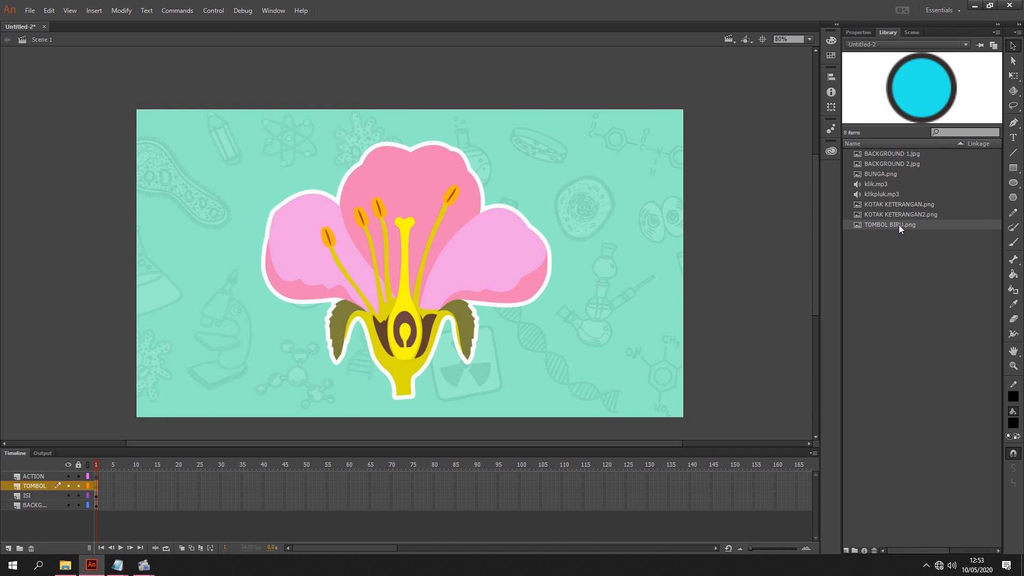
drag(898, 225, 334, 345)
Step: Convert the blue circle into a Button symbol named Symbol 1 with a centred registration point
scroll(332, 379, up, 5)
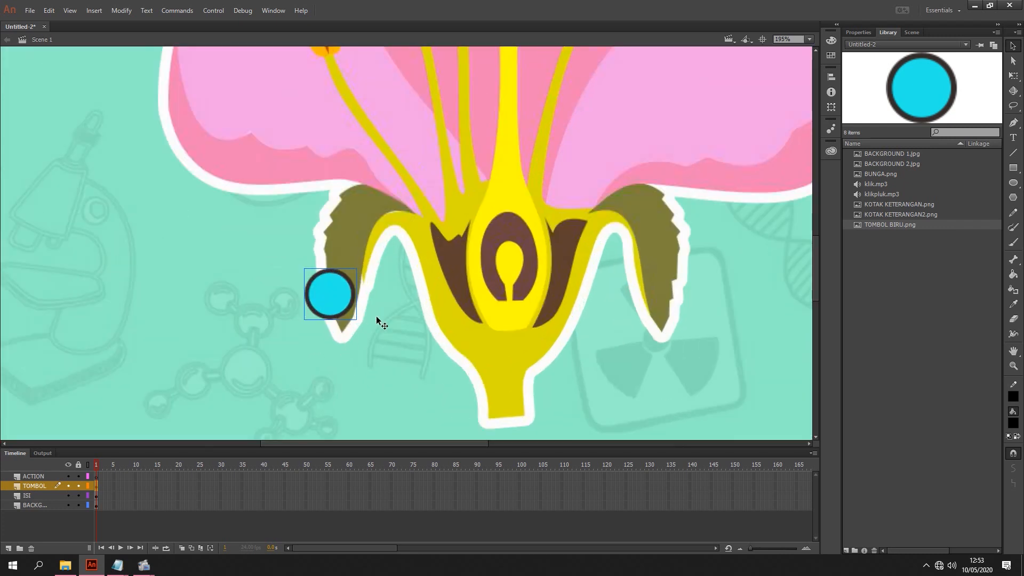
right_click(341, 293)
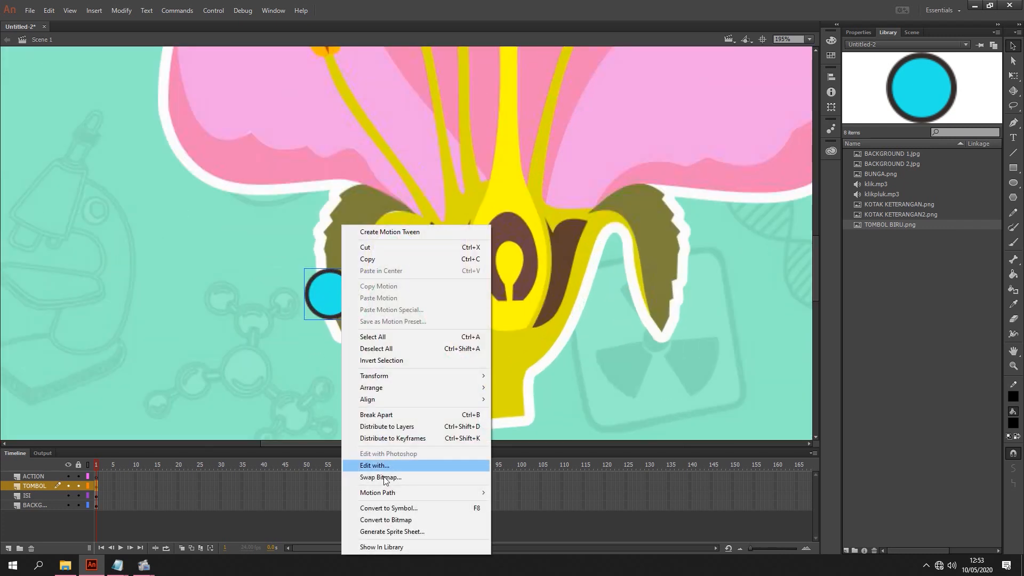
click(394, 508)
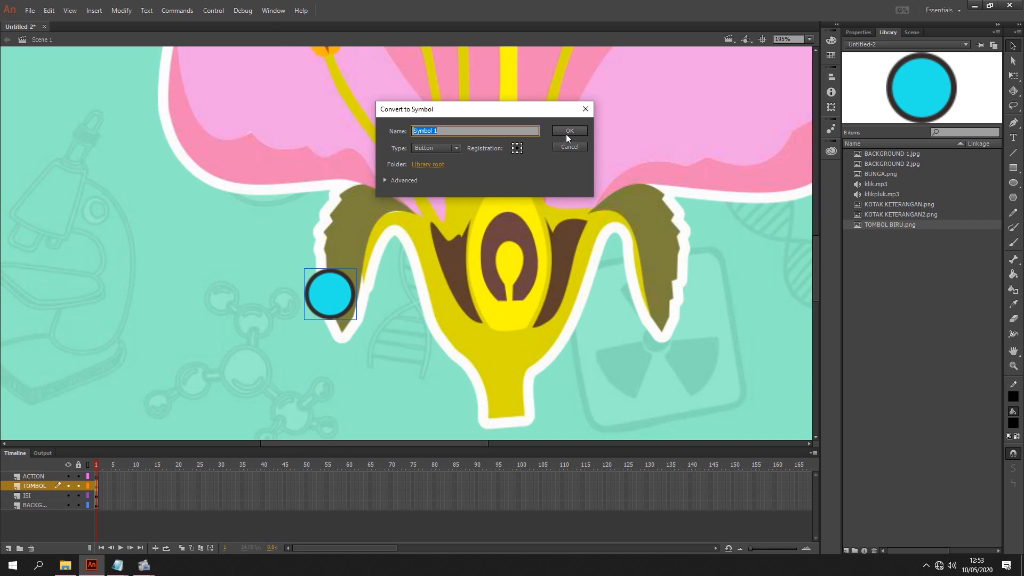
click(516, 149)
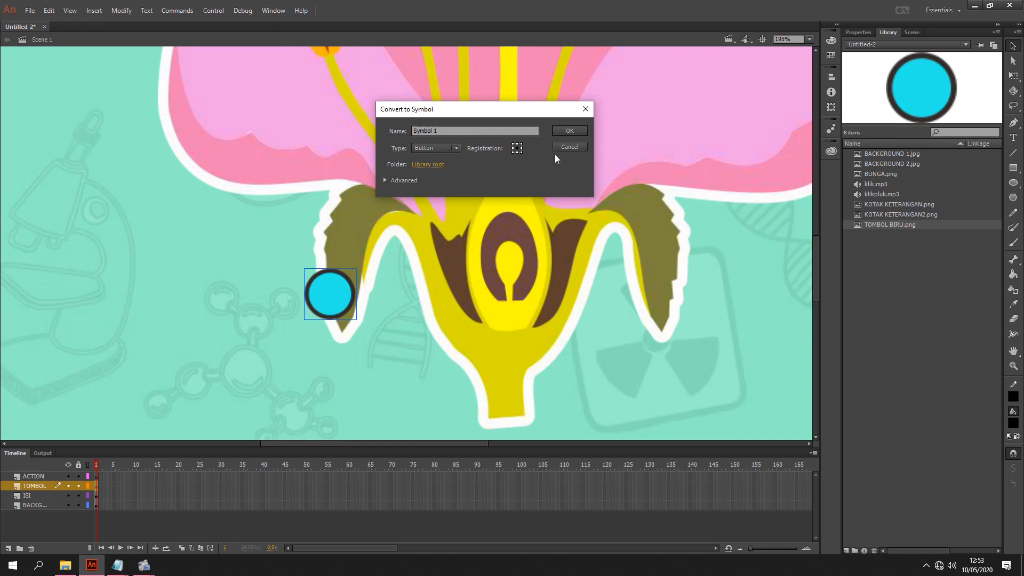
click(569, 131)
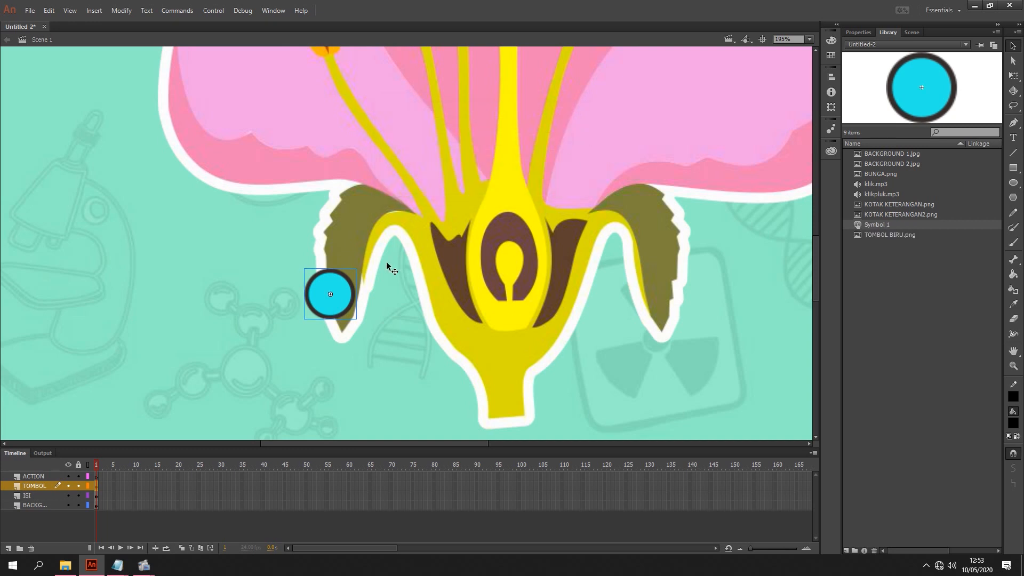
Step: Open the blue button symbol for editing and insert keyframes in its Over and Down states
double_click(338, 290)
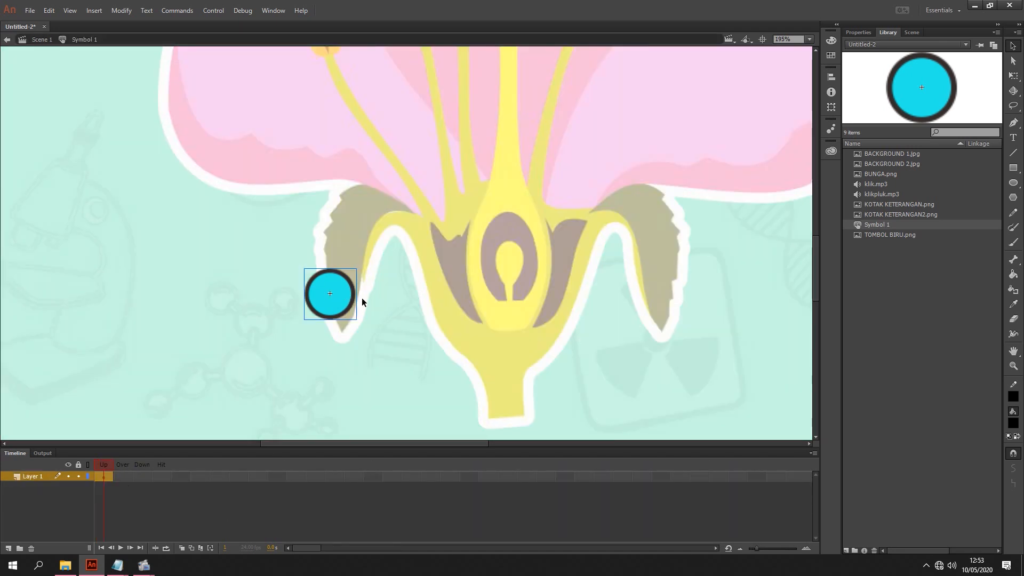
right_click(122, 477)
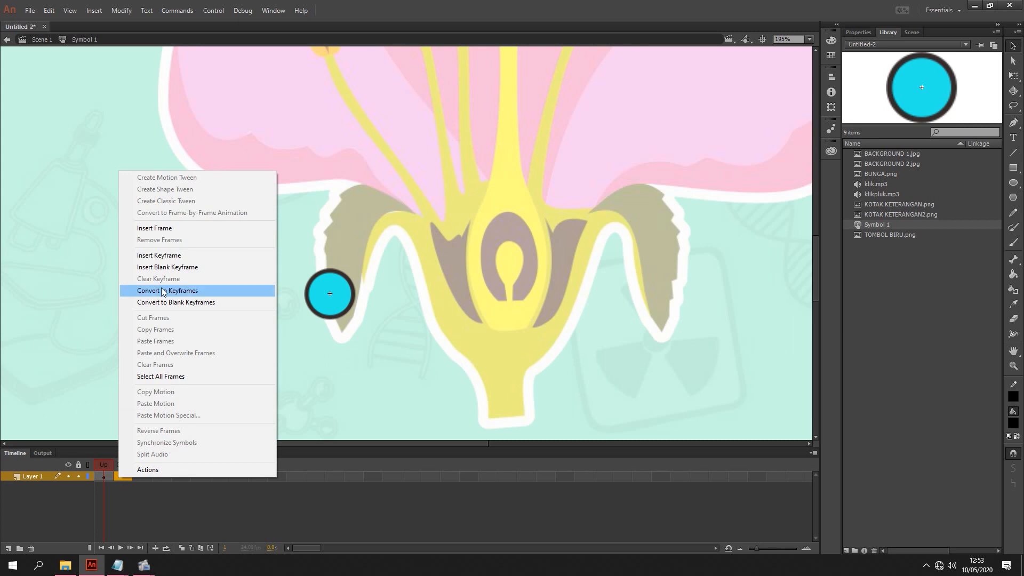
click(159, 255)
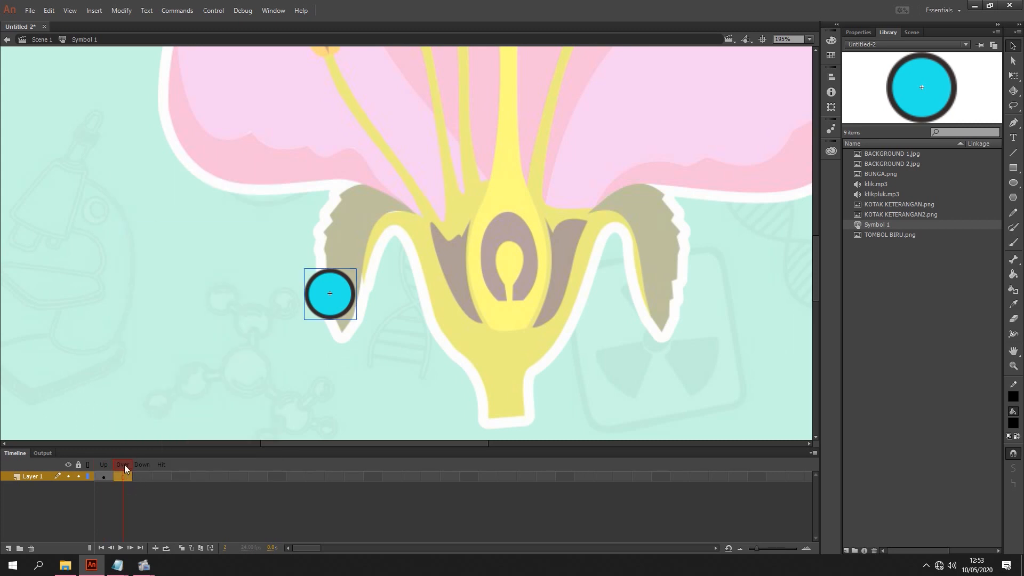
click(125, 466)
key(F6)
click(143, 476)
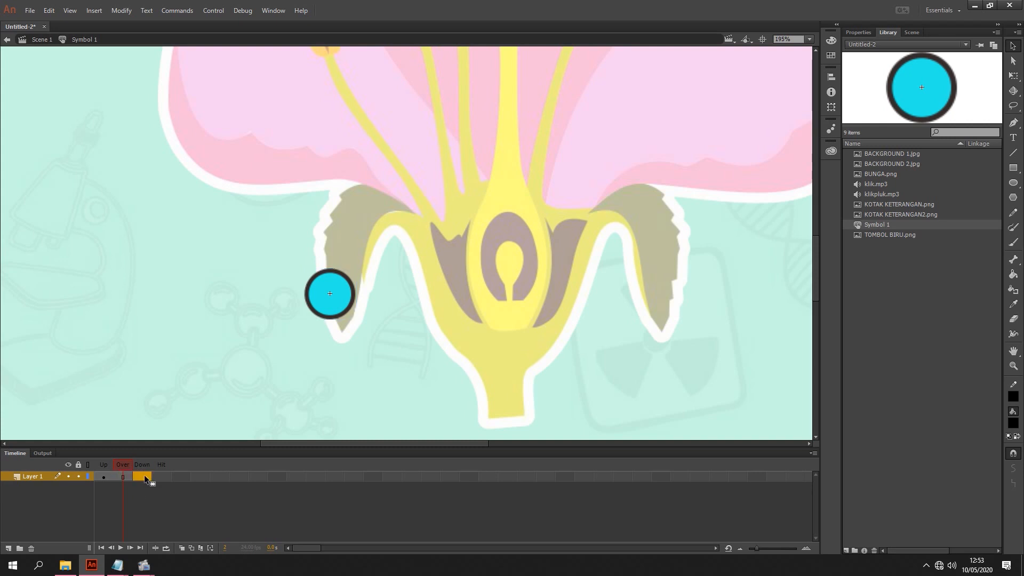
right_click(145, 478)
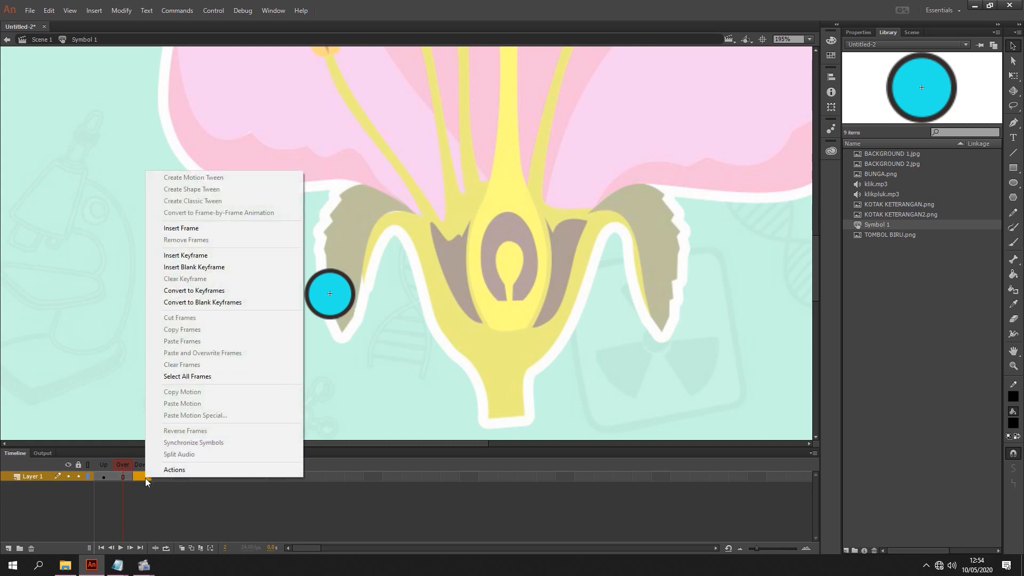
click(185, 255)
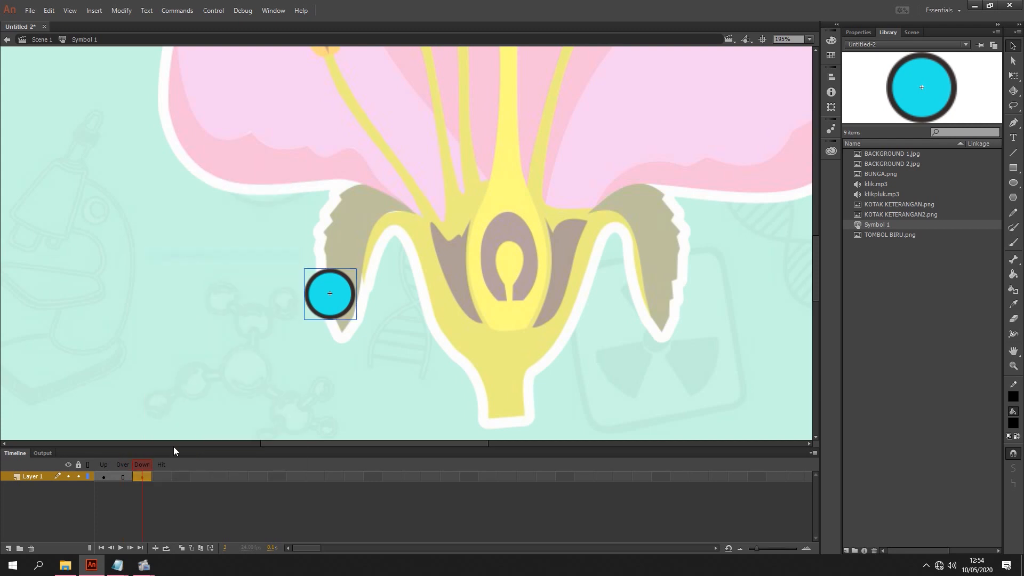
Step: Scale the blue circle in the button's Down state to 90% in width and height
click(171, 513)
click(141, 478)
click(830, 107)
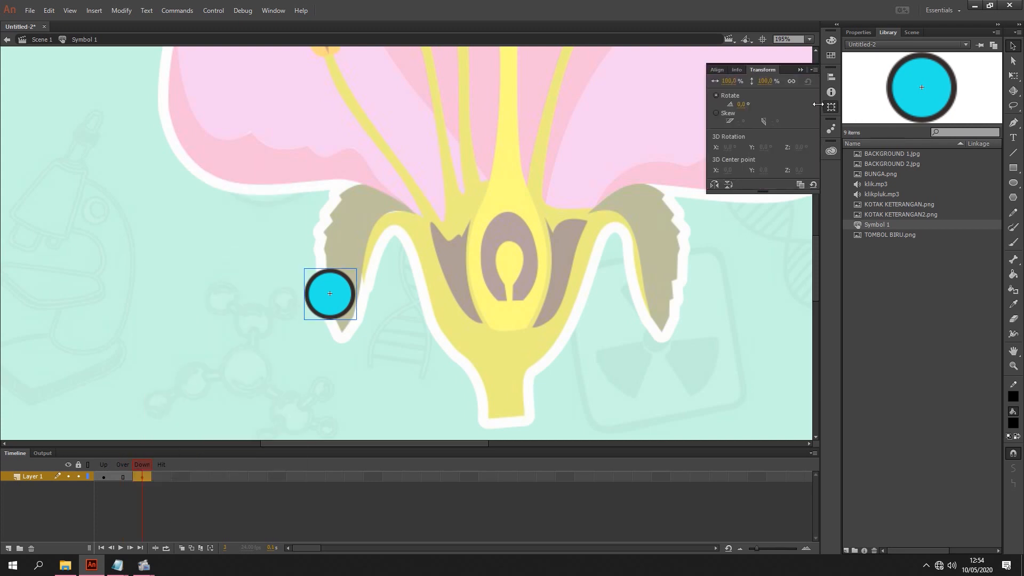
click(768, 81)
text(90)
key(Return)
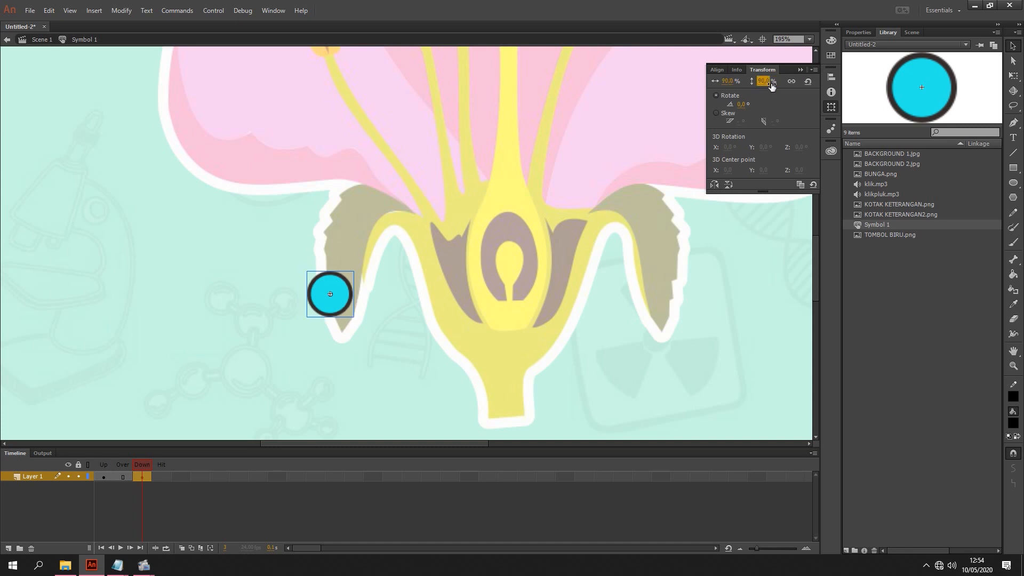
click(442, 498)
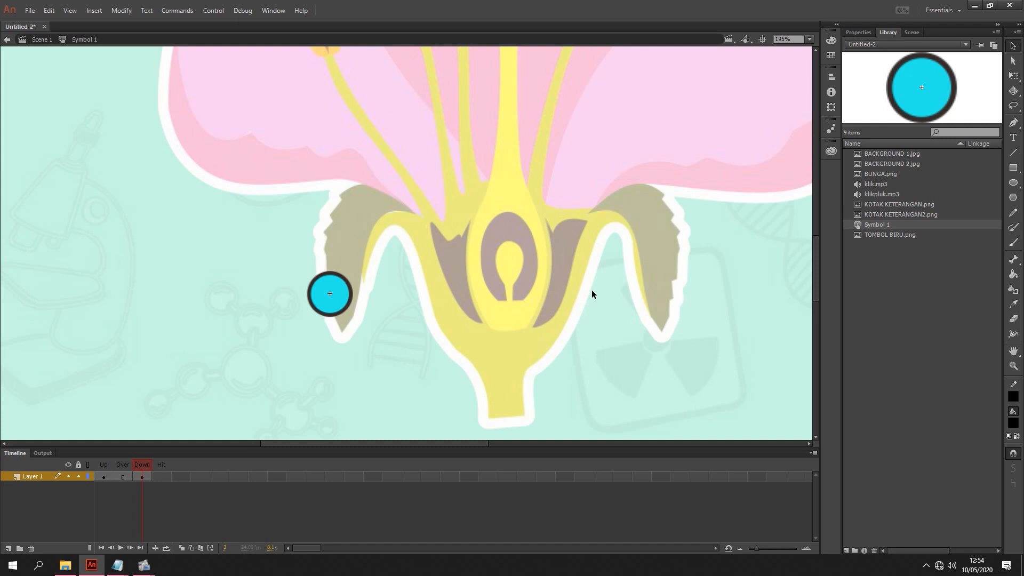
Step: Compare the klik.mp3 and klikpluk.mp3 sounds in the library by previewing them
click(862, 186)
click(870, 196)
click(872, 187)
click(875, 193)
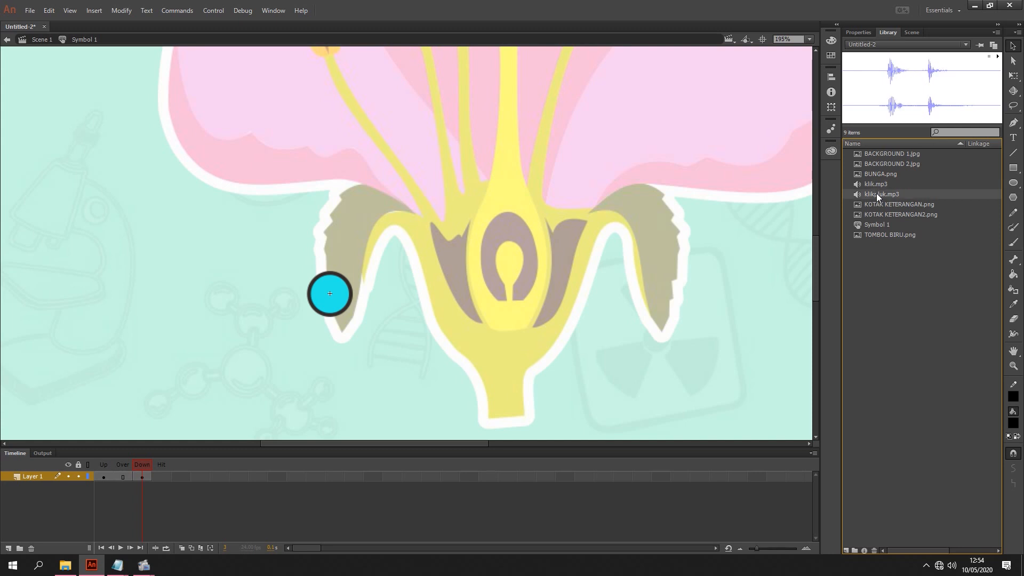
click(877, 184)
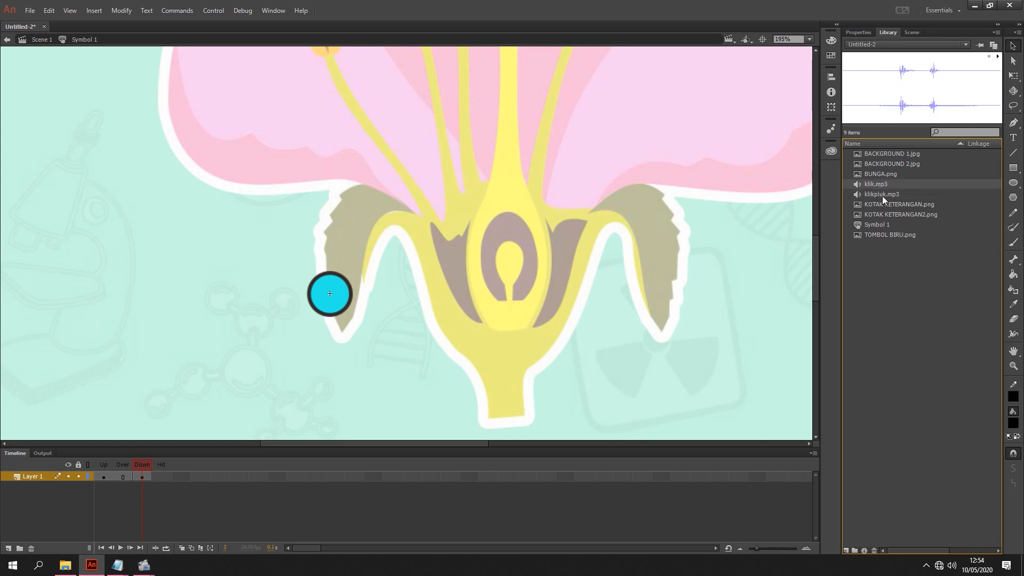
click(882, 196)
click(881, 181)
click(882, 193)
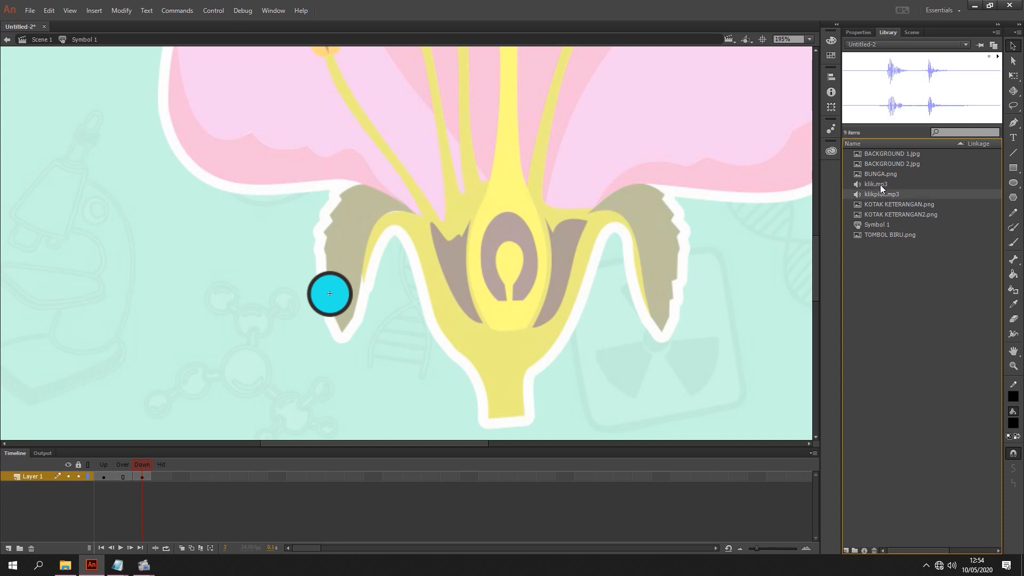
click(879, 185)
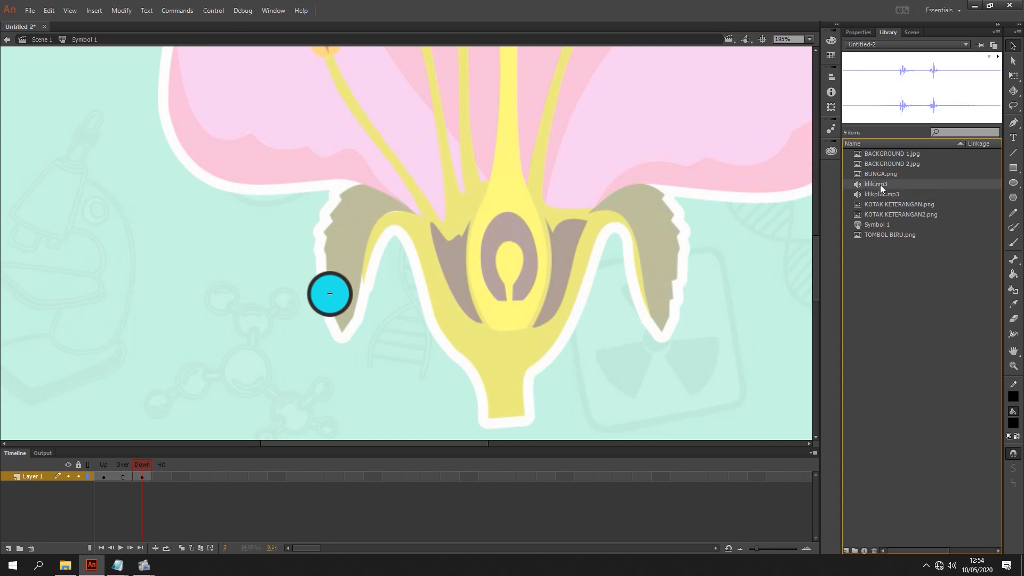
click(997, 59)
click(997, 59)
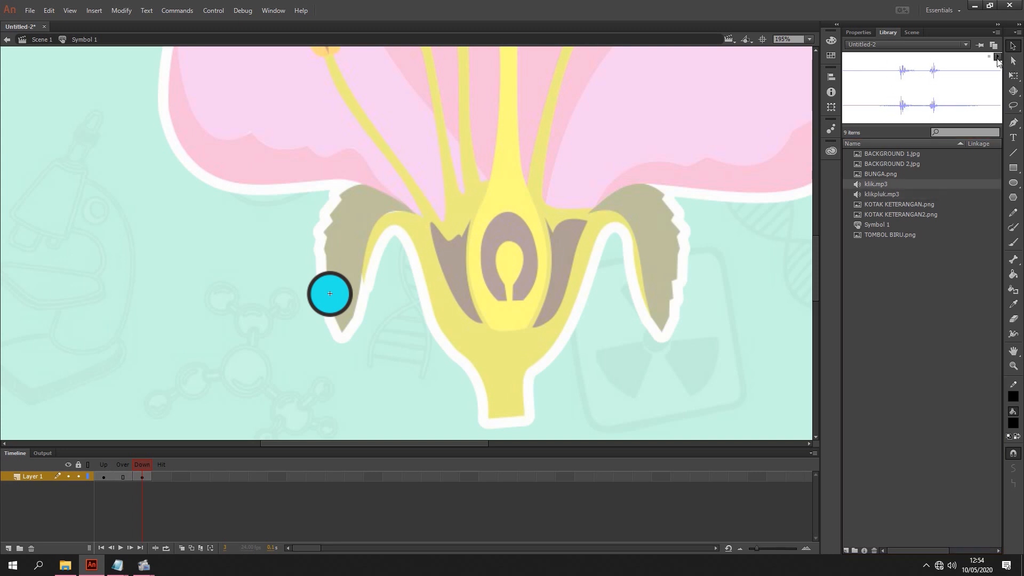
click(884, 195)
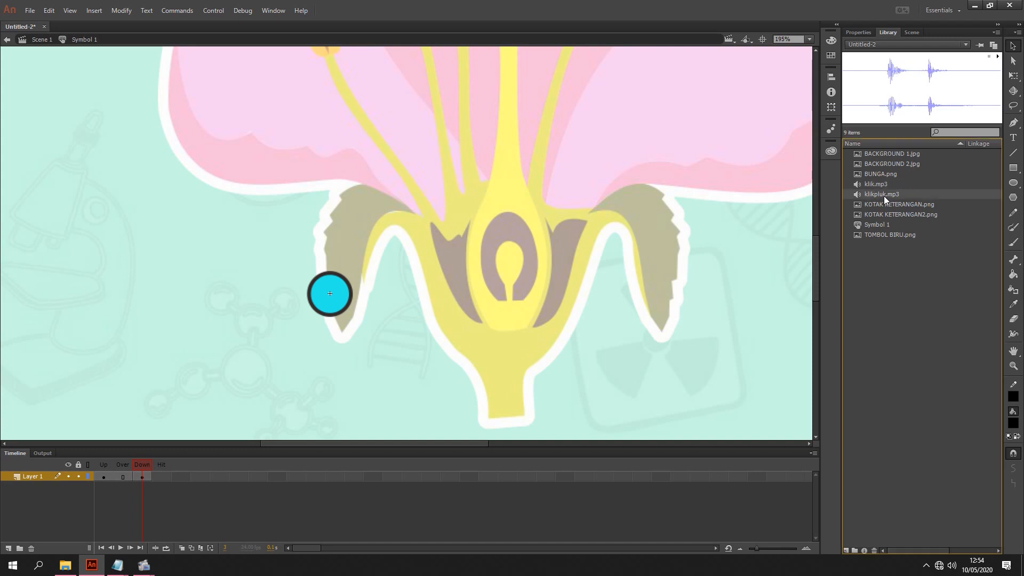
click(996, 57)
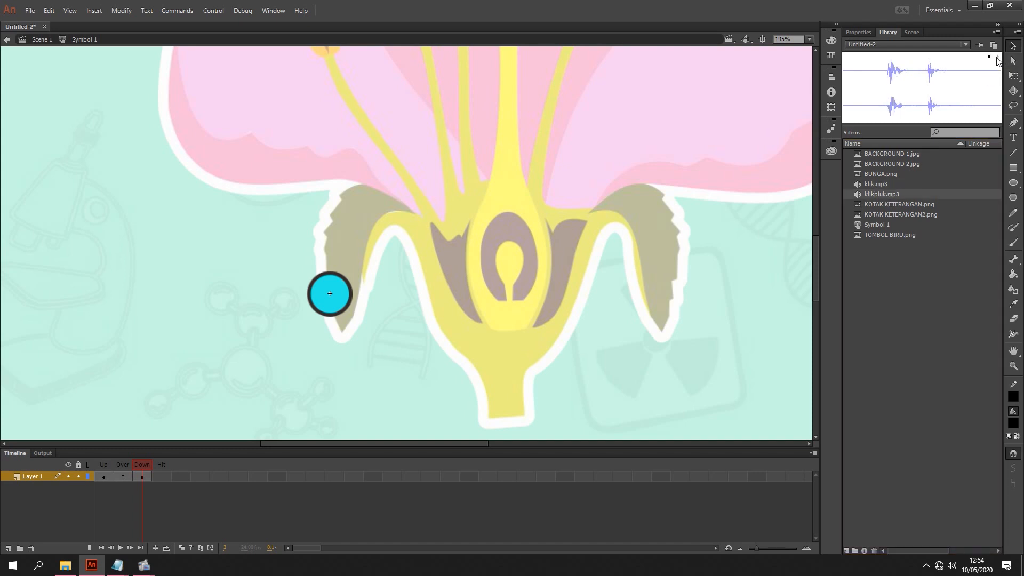
click(894, 300)
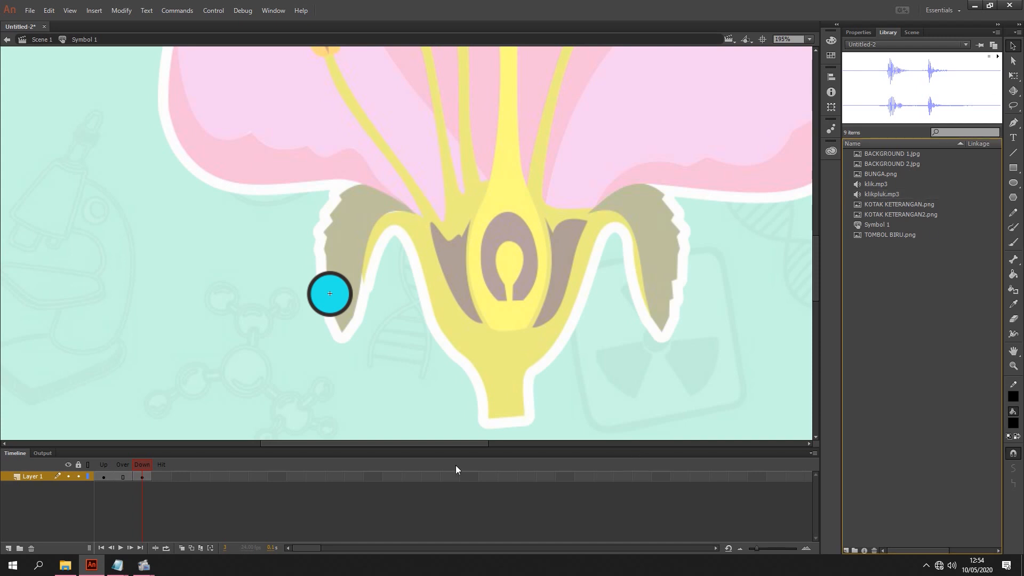
click(316, 507)
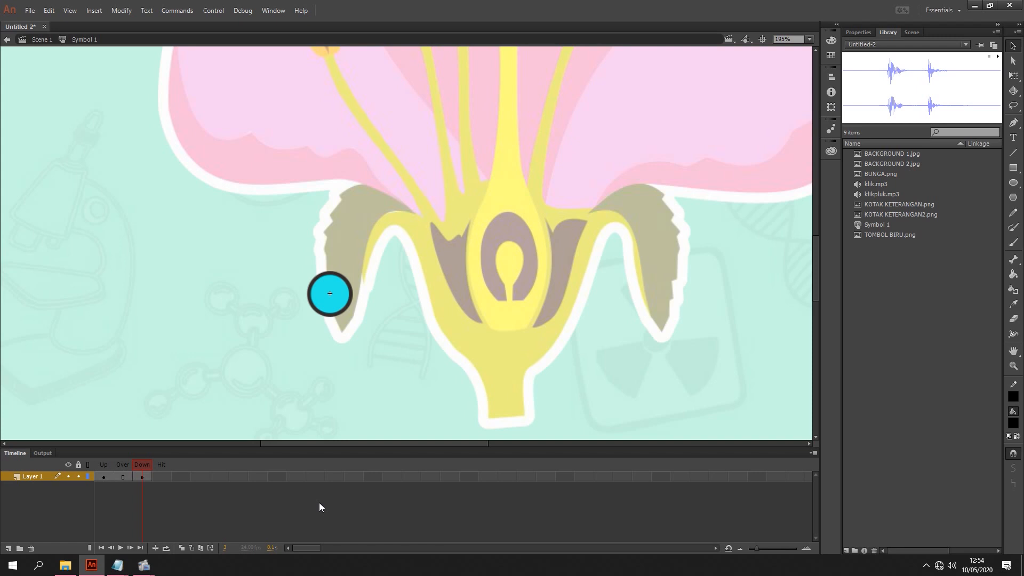
Step: Assign the klikpluk.mp3 sound to the Down keyframe of the button symbol
click(141, 478)
click(857, 33)
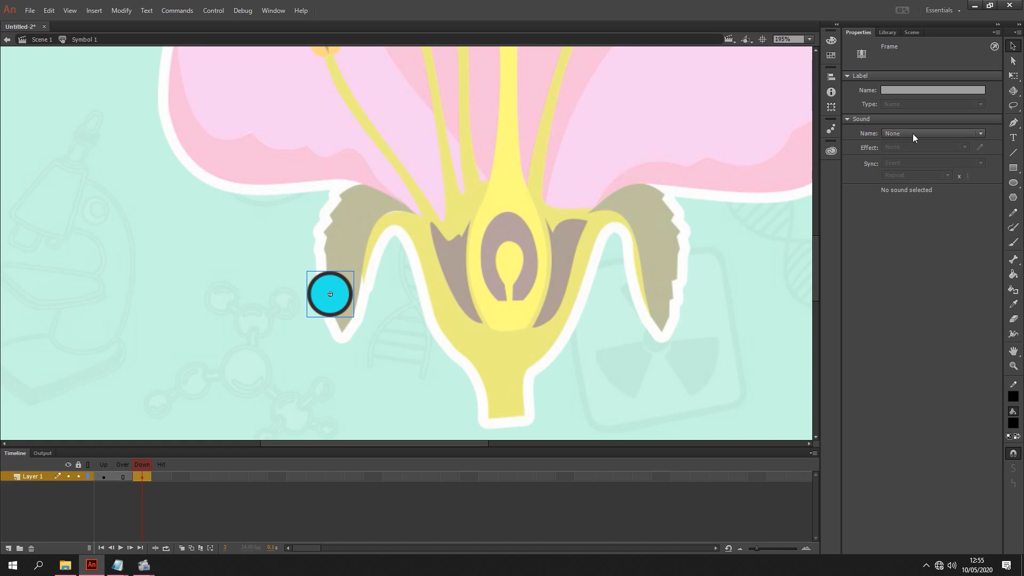
click(962, 134)
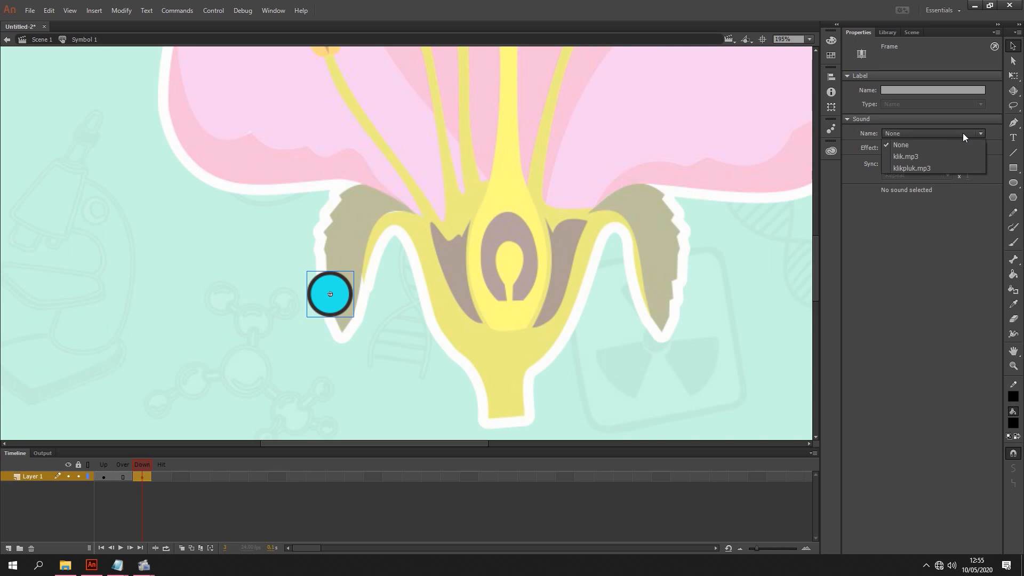
click(913, 169)
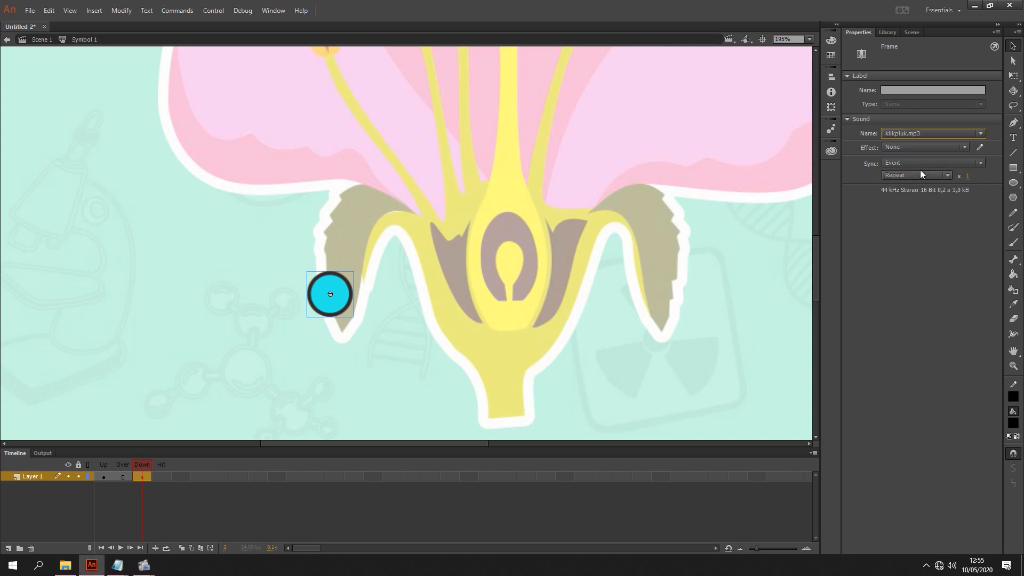
click(306, 525)
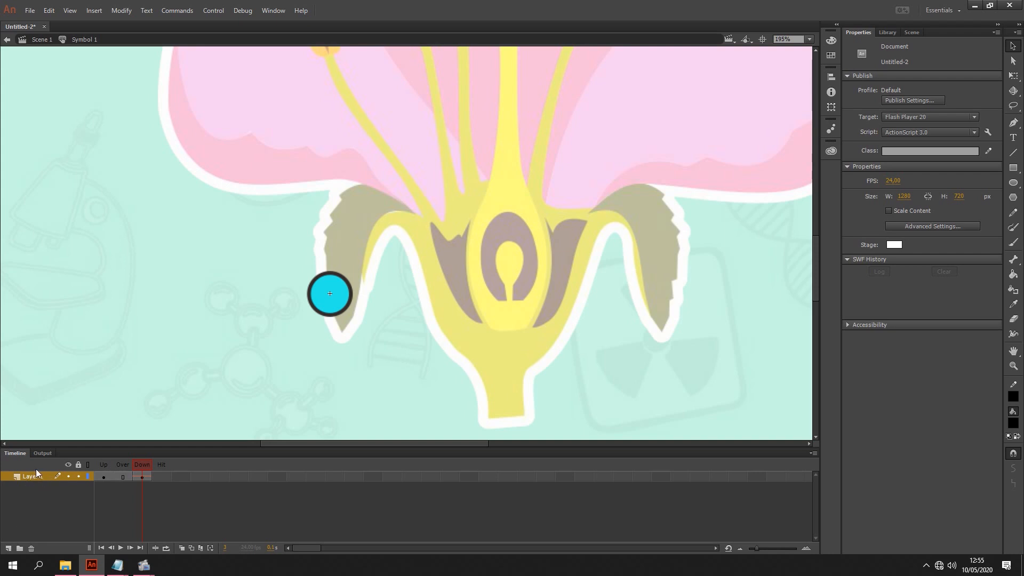
Step: Add a new layer inside the button symbol and place the static text "1" over the blue circle in the Up state
click(9, 549)
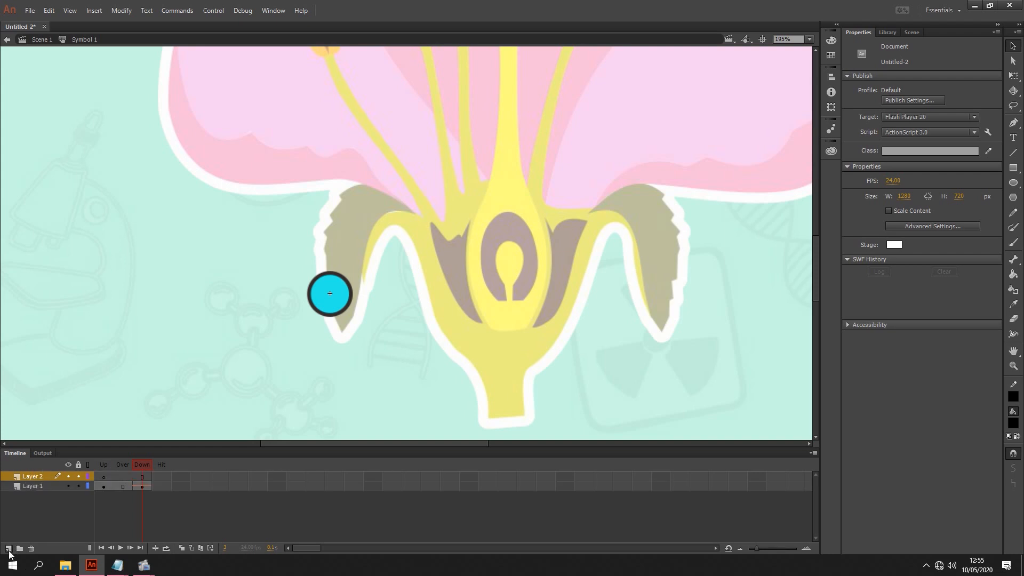
click(103, 476)
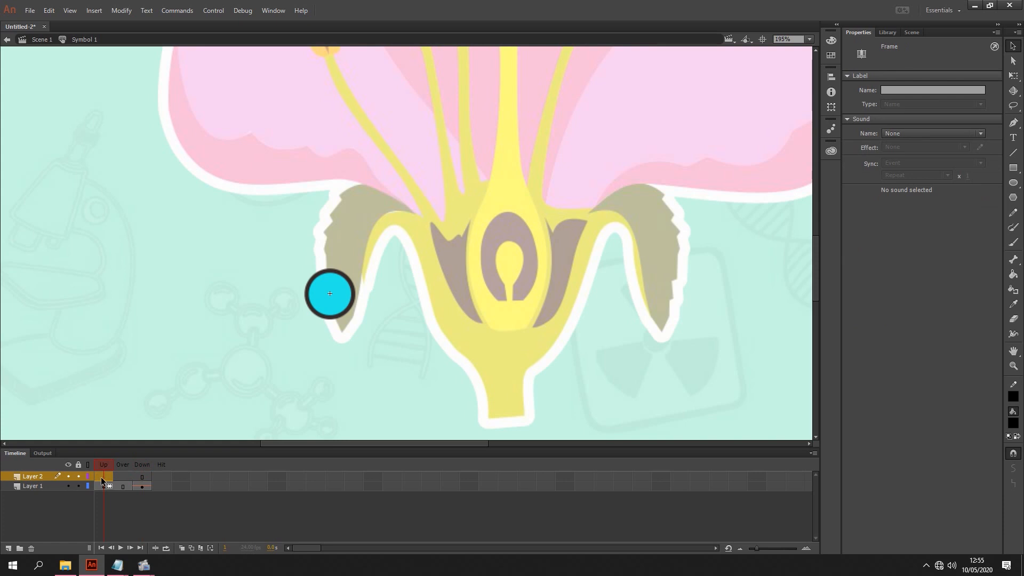
double_click(107, 477)
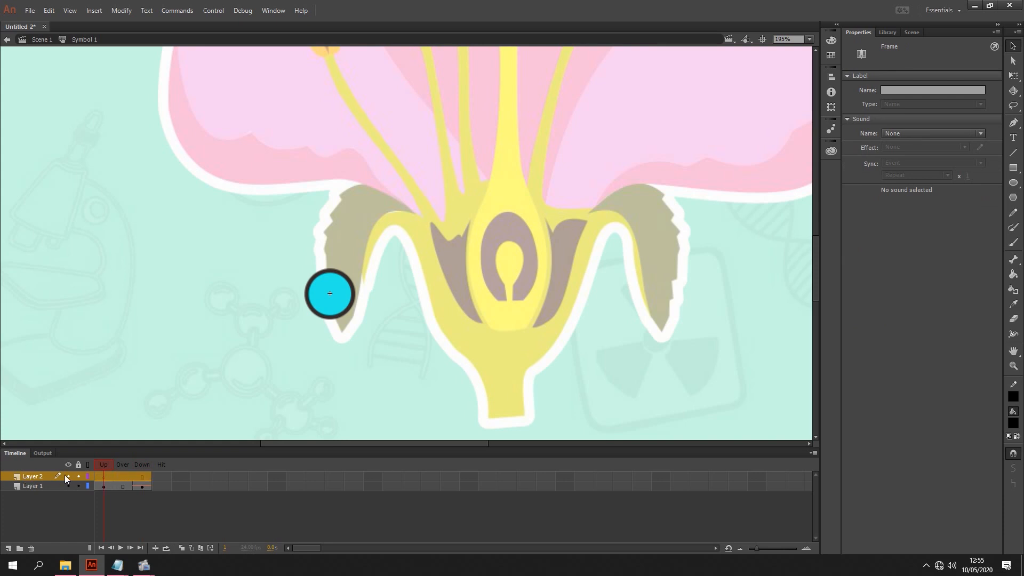
click(107, 478)
click(1013, 137)
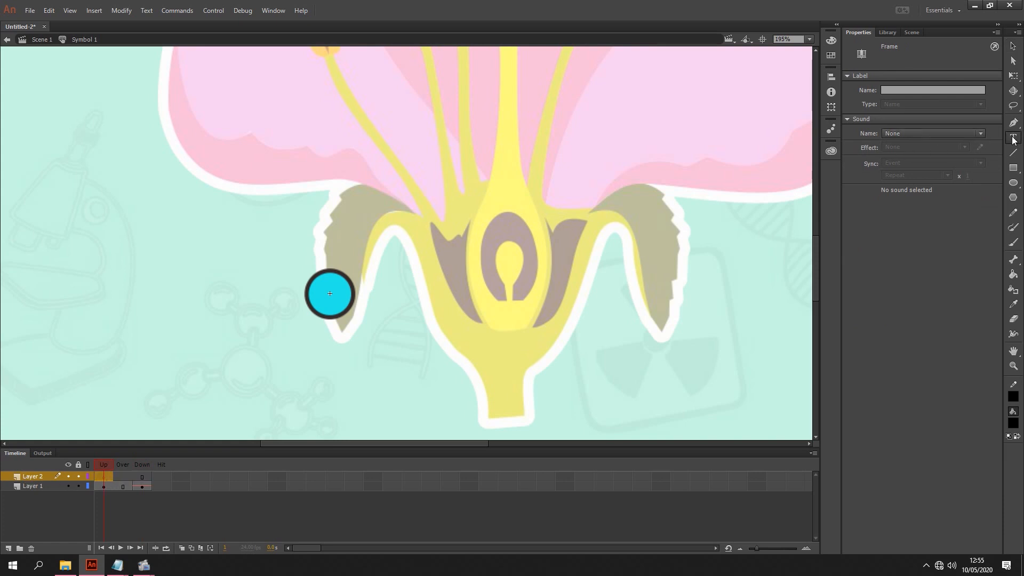
click(330, 293)
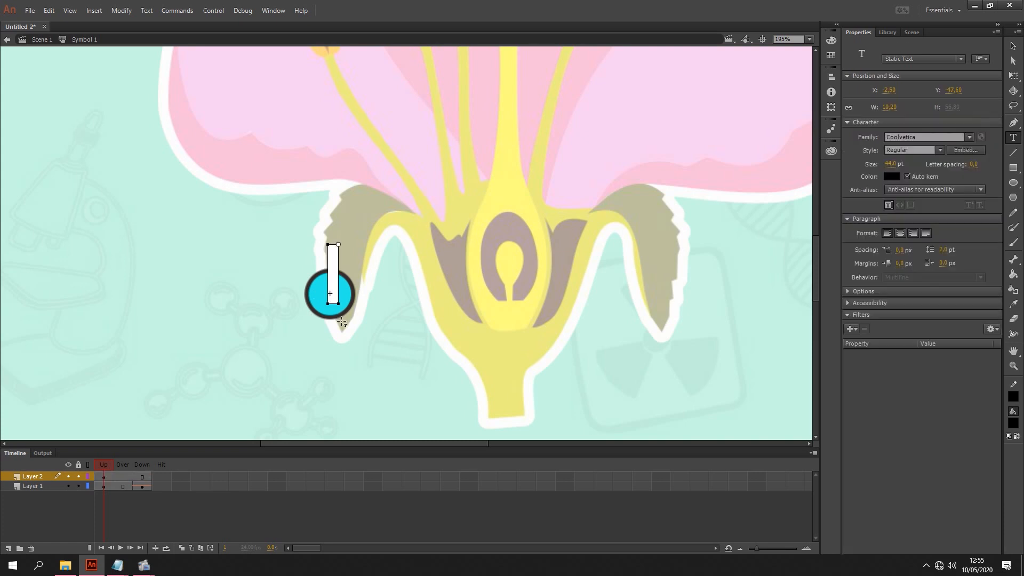
text(1)
Step: Format the number 1 in black at a size of 31 pt
key(ctrl+a)
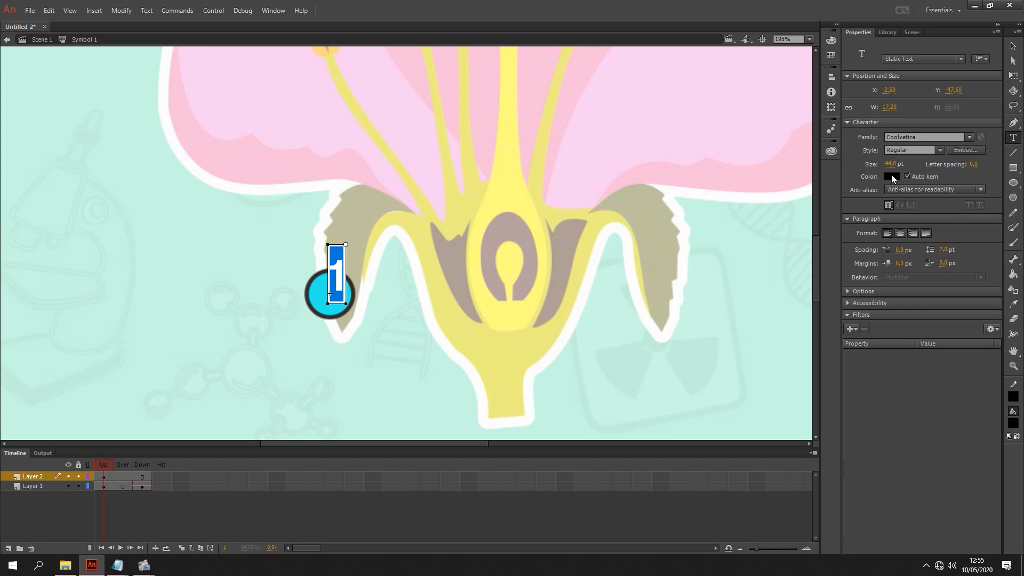
click(891, 175)
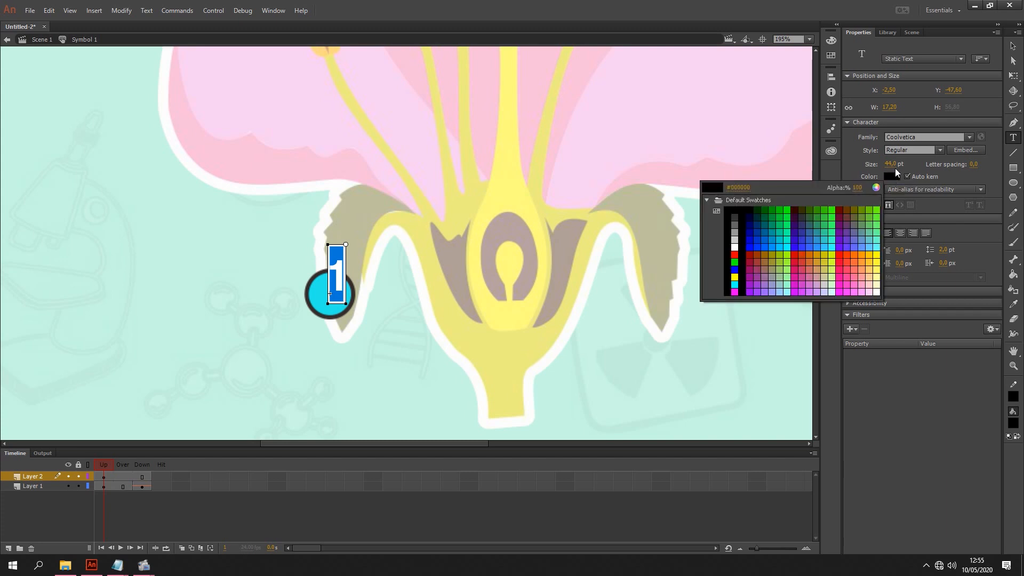
click(736, 212)
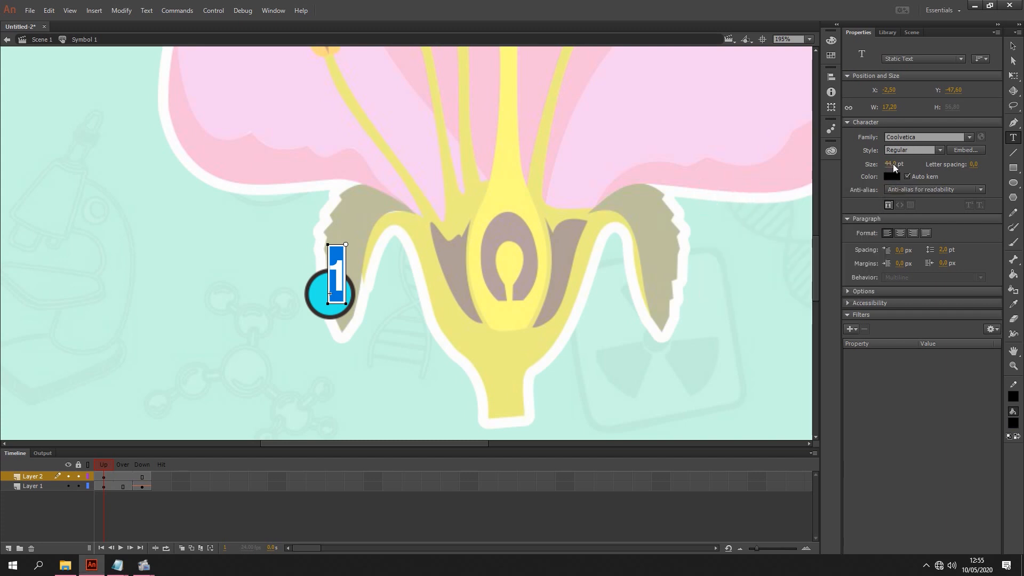
drag(892, 164, 886, 164)
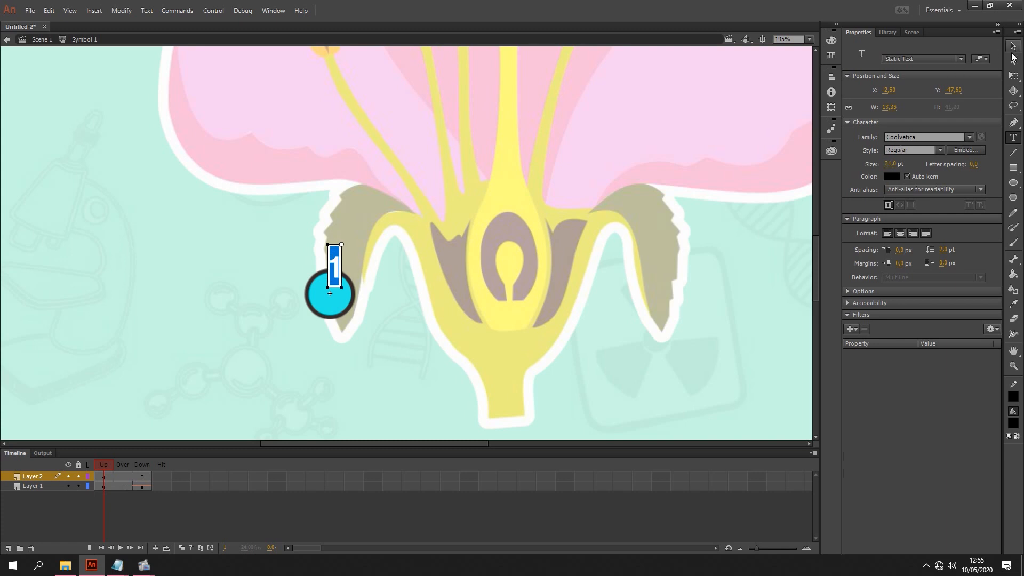
click(1012, 51)
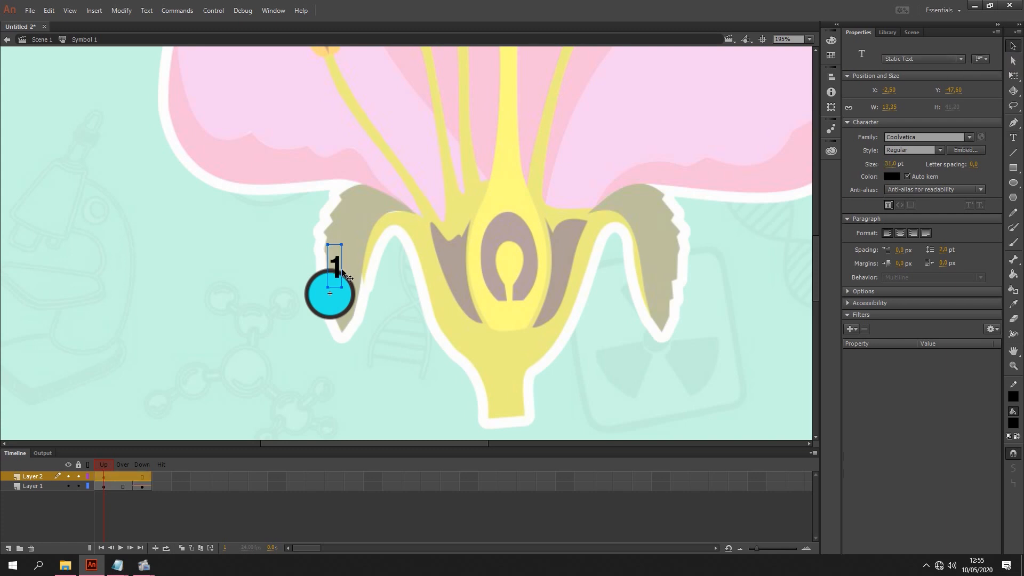
Step: Centre the number 1 on the blue circle and return to Scene 1
drag(341, 271, 339, 300)
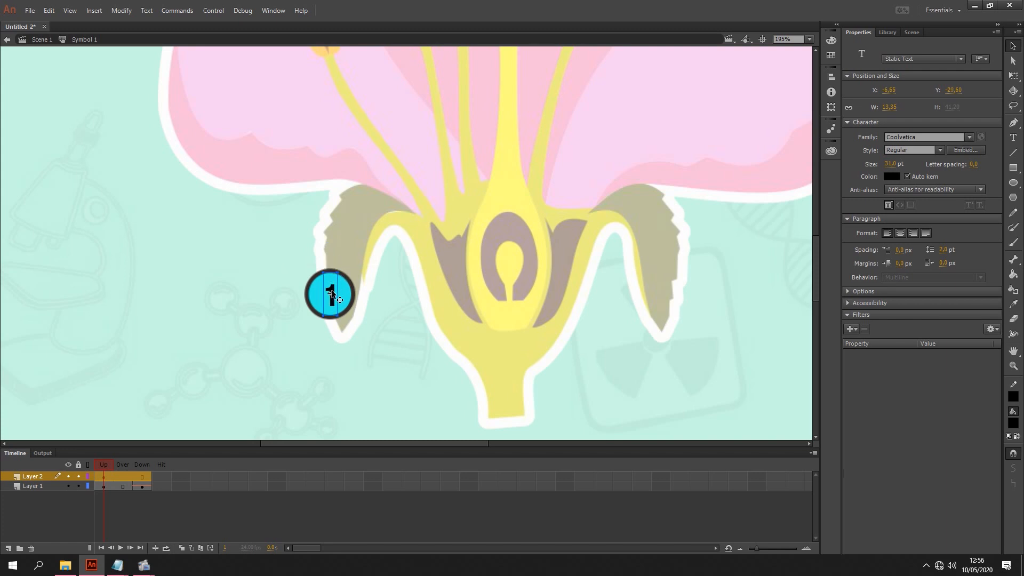
key(Left)
key(Left)
key(Left)
key(Up)
key(Up)
key(Up)
click(497, 273)
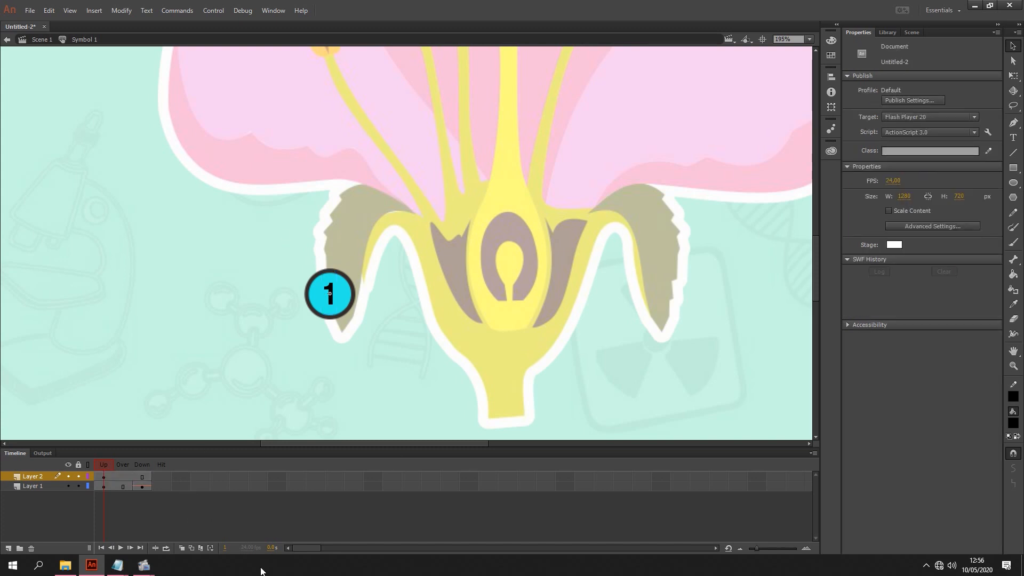
double_click(437, 346)
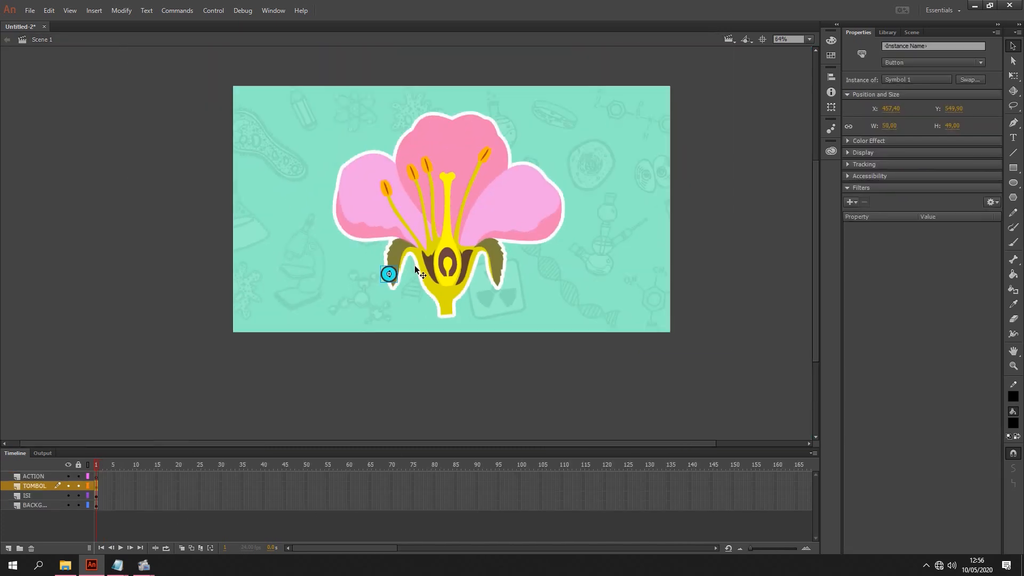
click(554, 312)
Step: Test the movie to try out the numbered blue button, and close the preview
scroll(593, 297, down, 3)
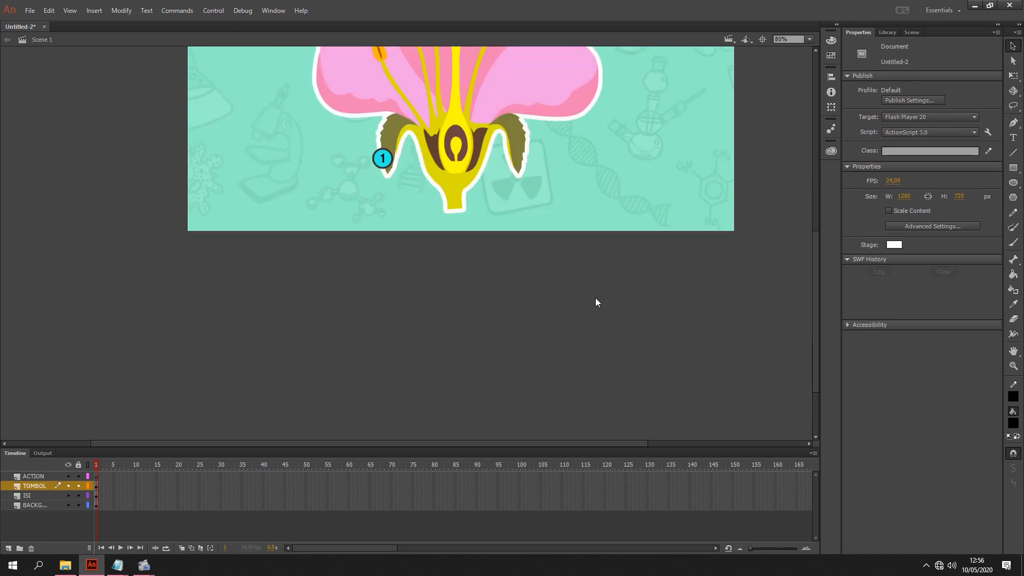
scroll(595, 297, up, 5)
scroll(595, 298, down, 3)
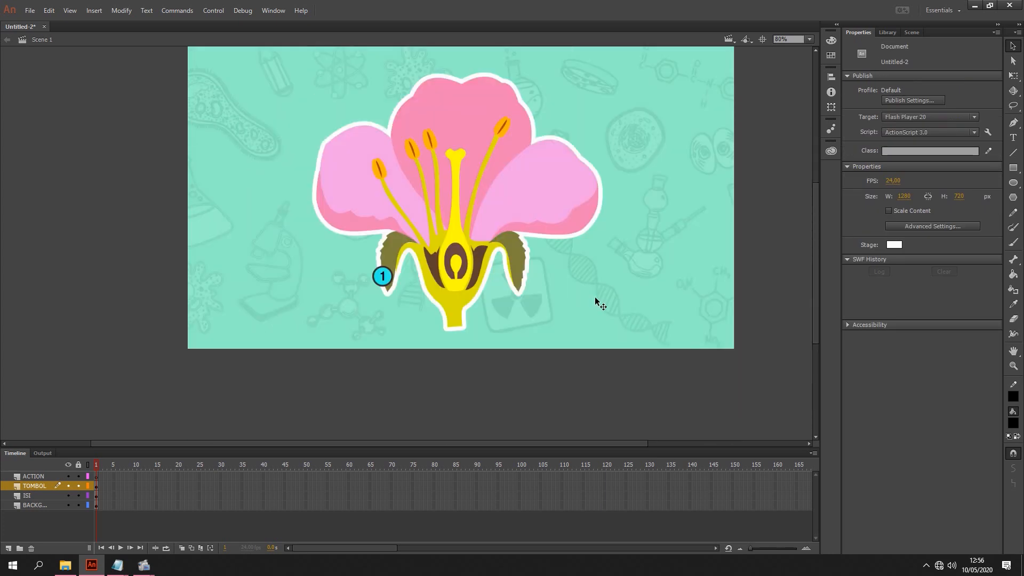
scroll(815, 255, up, 1)
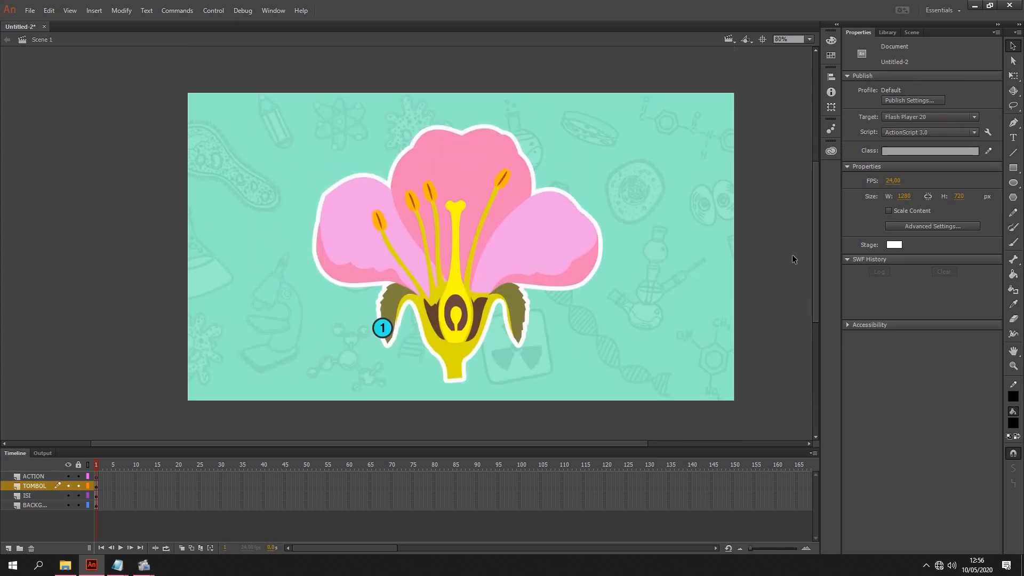
key(ctrl+Return)
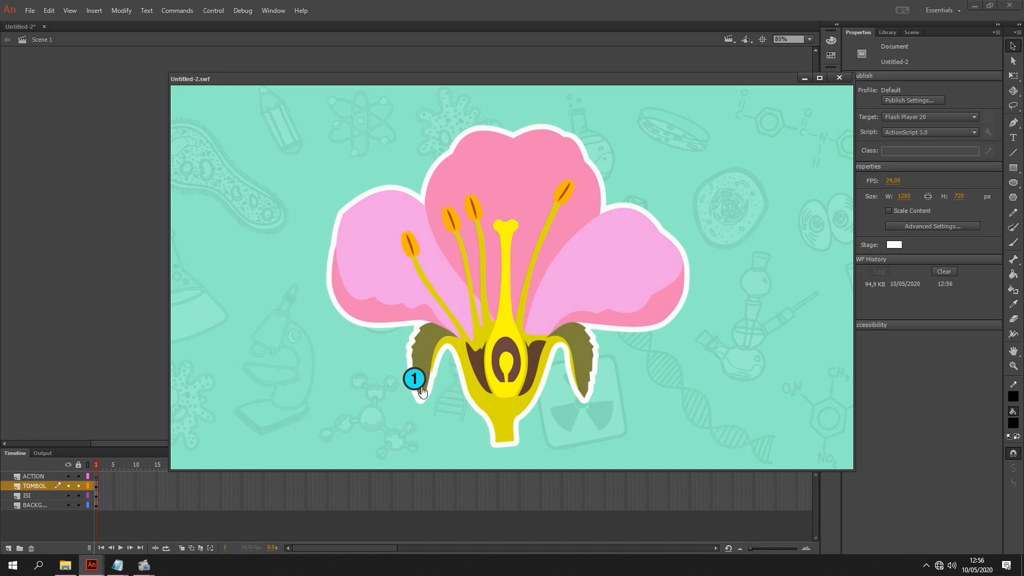
click(838, 78)
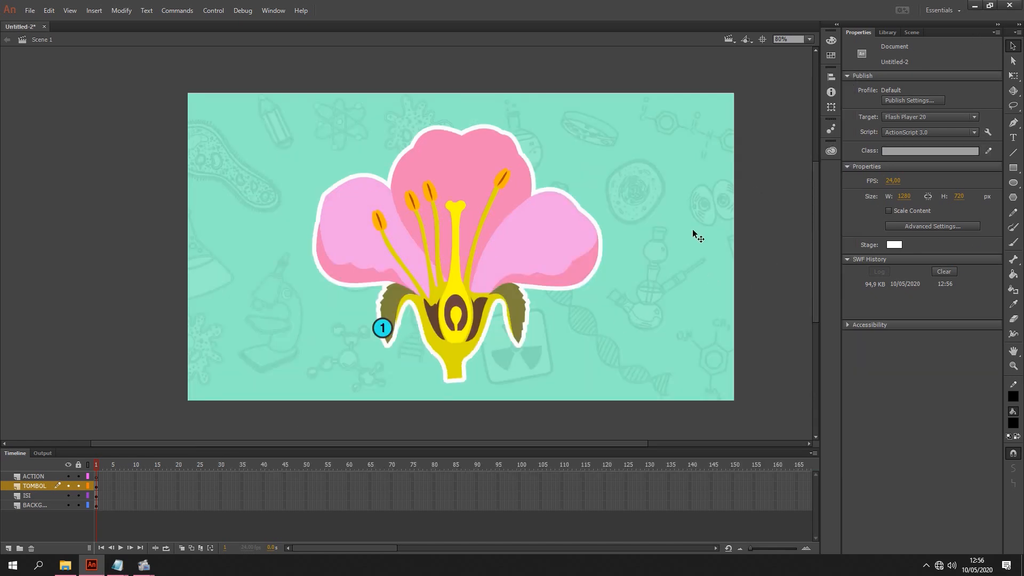
click(381, 331)
scroll(380, 330, up, 7)
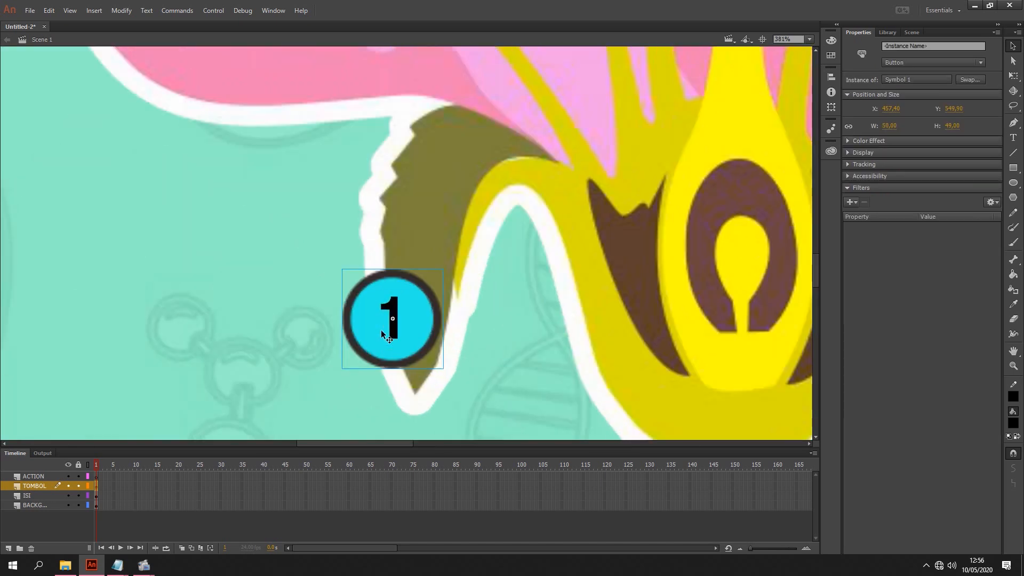
scroll(381, 328, down, 5)
scroll(416, 319, up, 1)
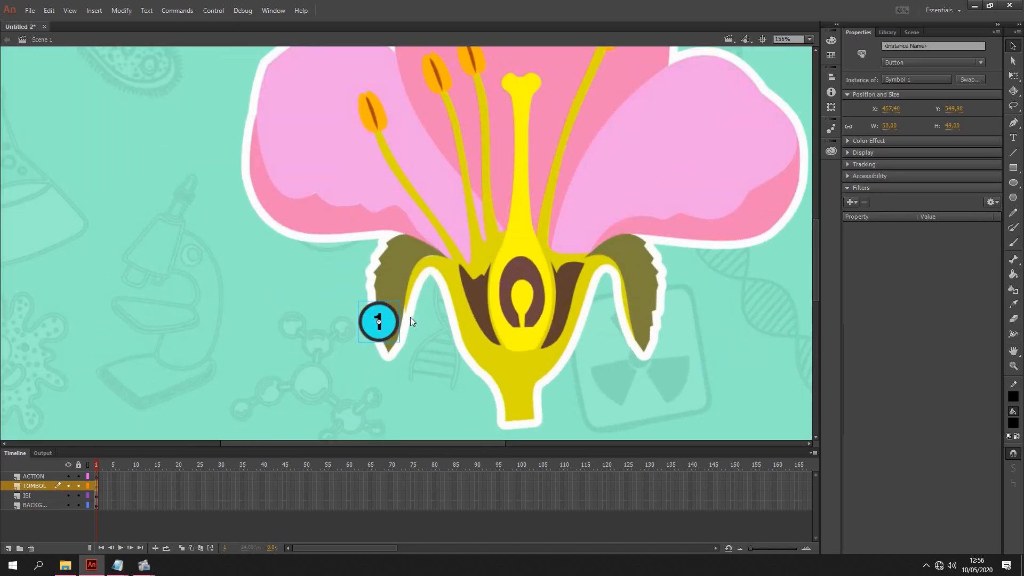
scroll(411, 319, down, 2)
scroll(411, 319, up, 2)
scroll(407, 315, down, 4)
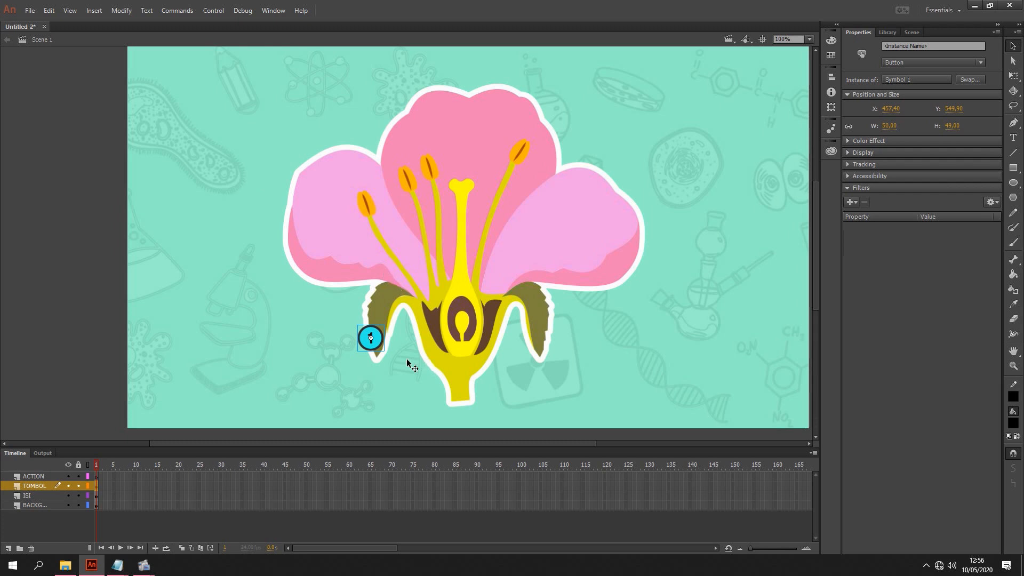
click(491, 251)
click(67, 260)
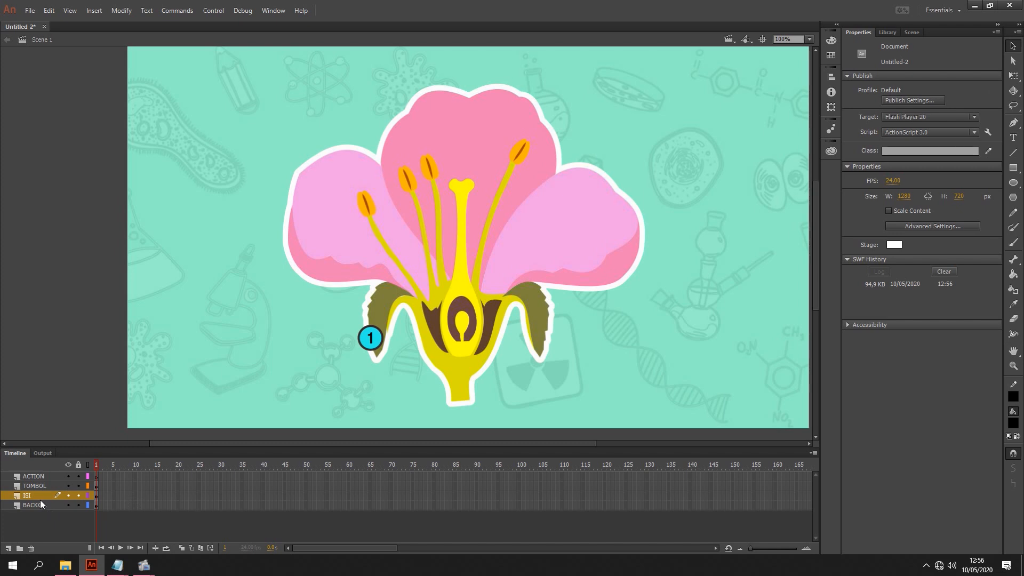
Step: Add the centred two-line static text title "BAGIAN-BAGIAN PADA BUNGA" at 40 pt on the ISI layer
click(41, 496)
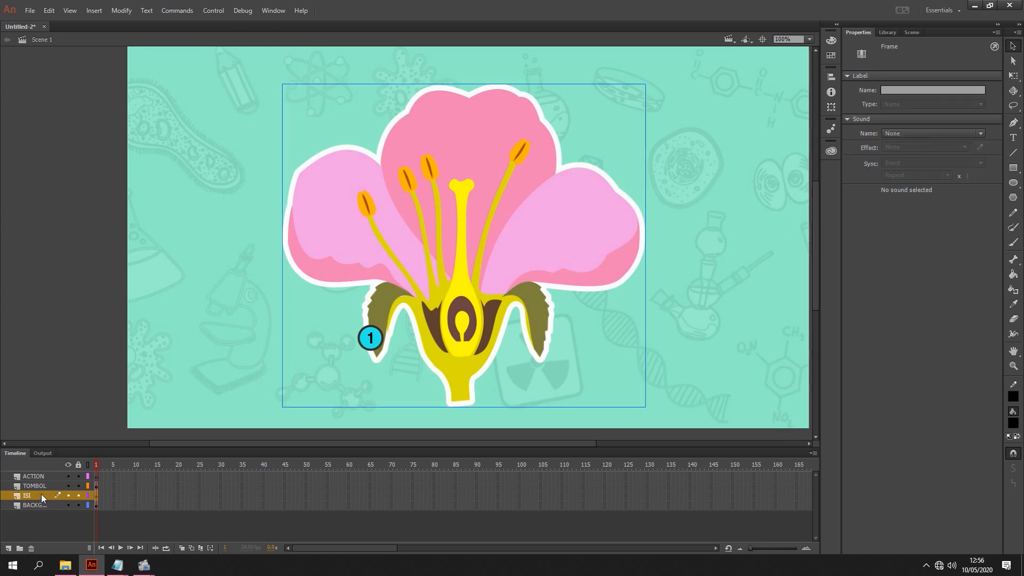
click(1013, 137)
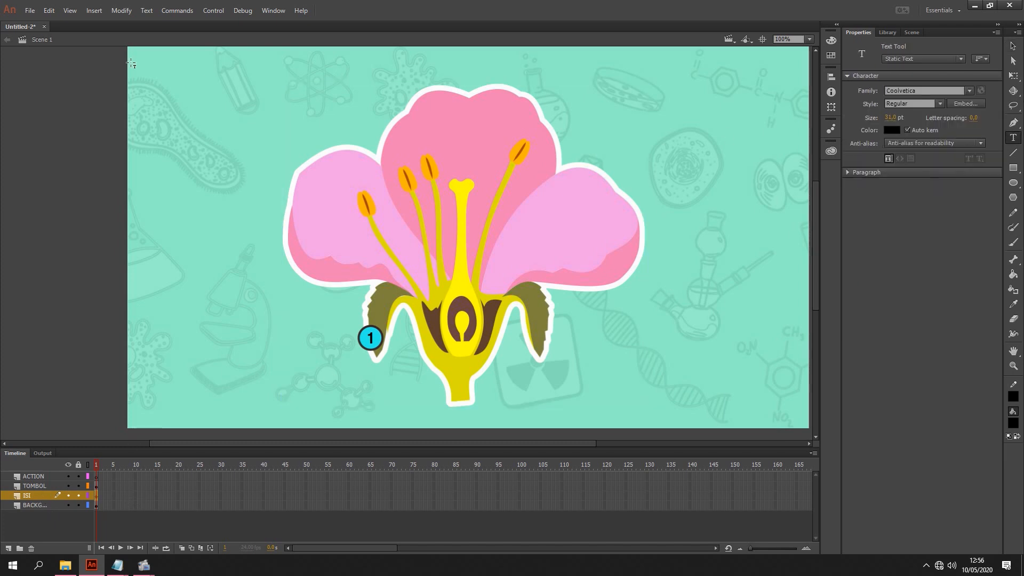
click(181, 95)
text(B)
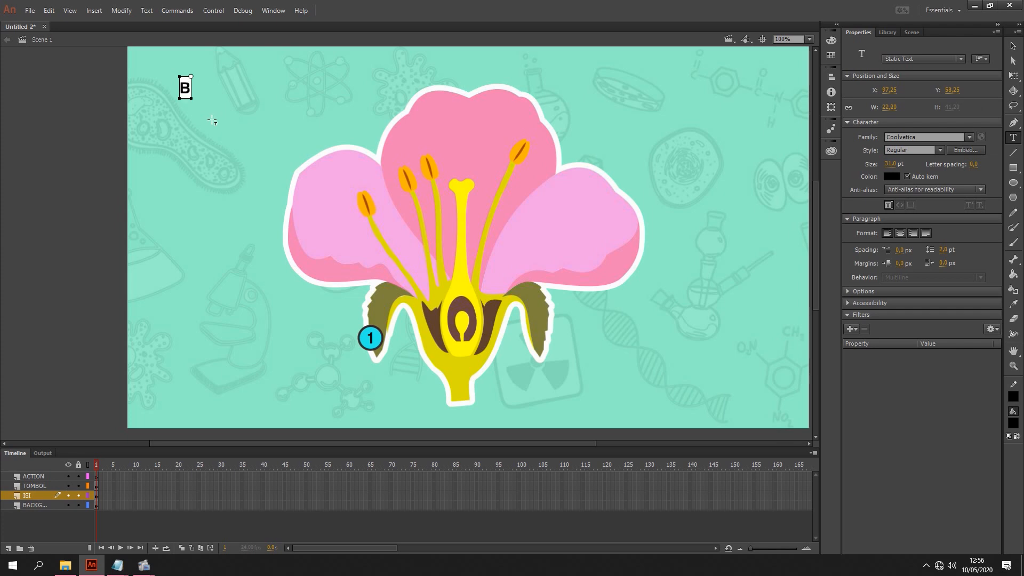
text(AGIAN-BAGIAN)
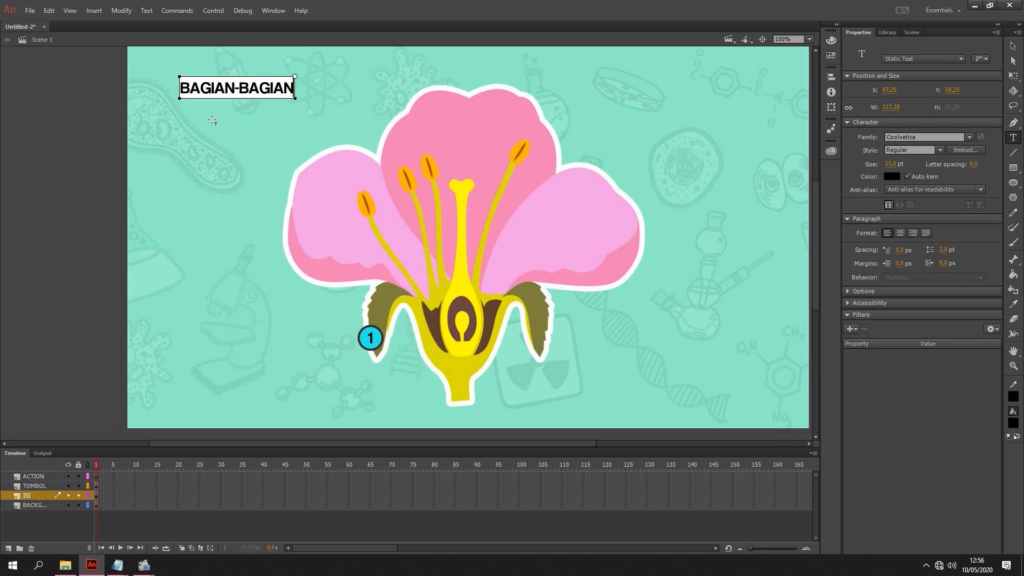
key(Return)
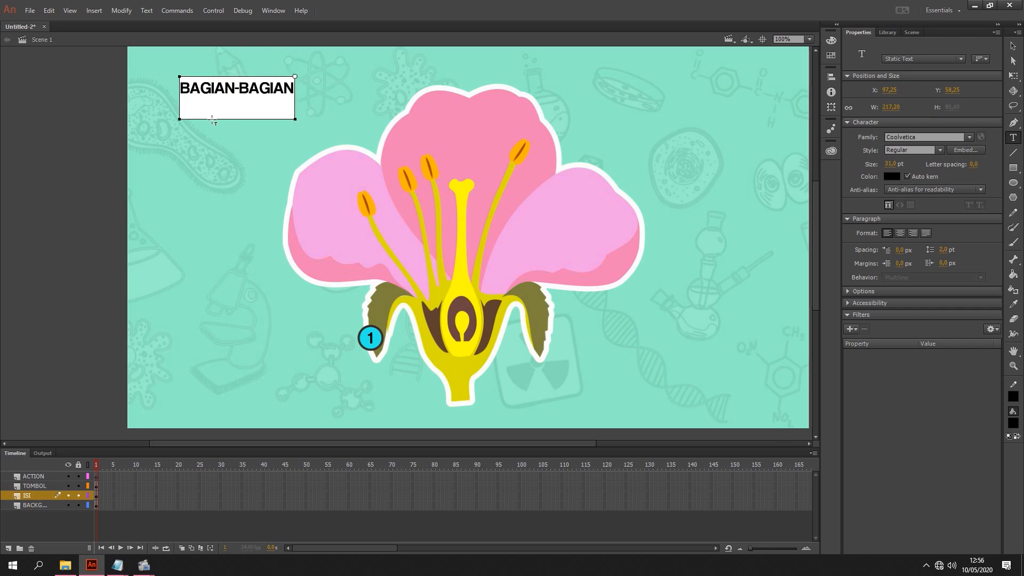
text(PADA BUNGA)
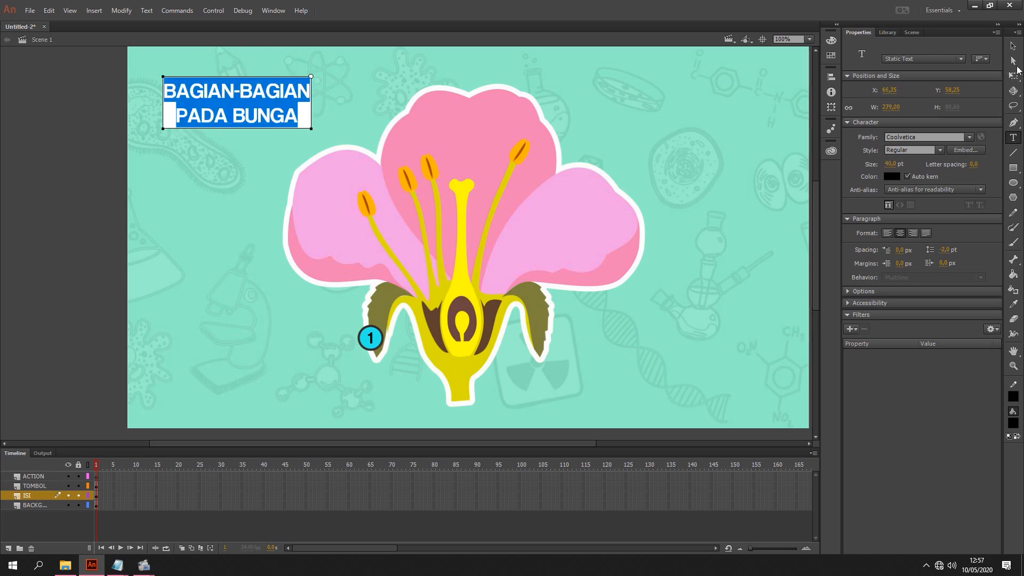
Step: Move the title slightly to the right, into the space above the flower's left petal
click(1013, 46)
drag(238, 98, 274, 98)
click(63, 128)
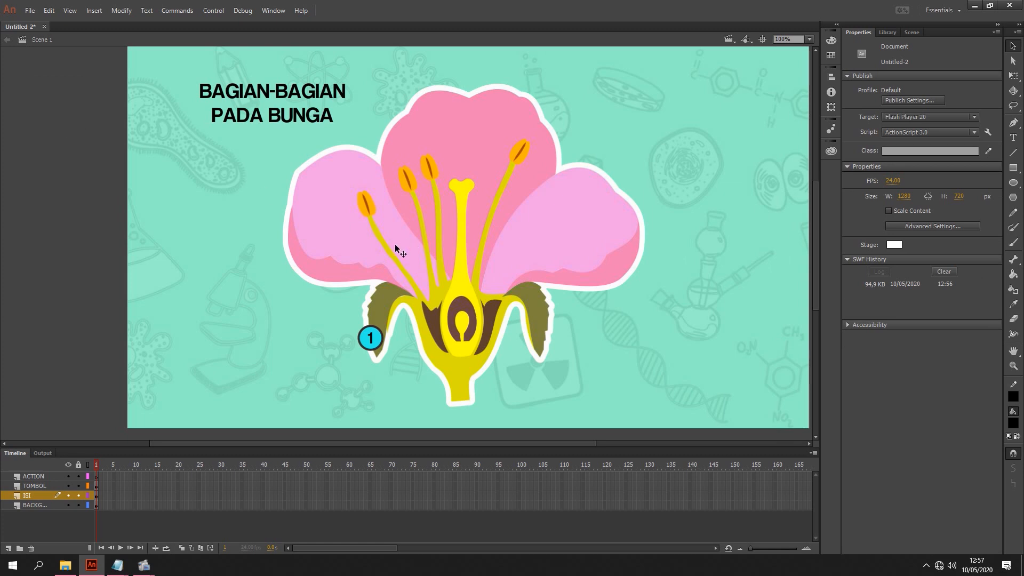
Step: Place a copy of the number 1 button to the right of the original, beside the flower's ovary
click(376, 345)
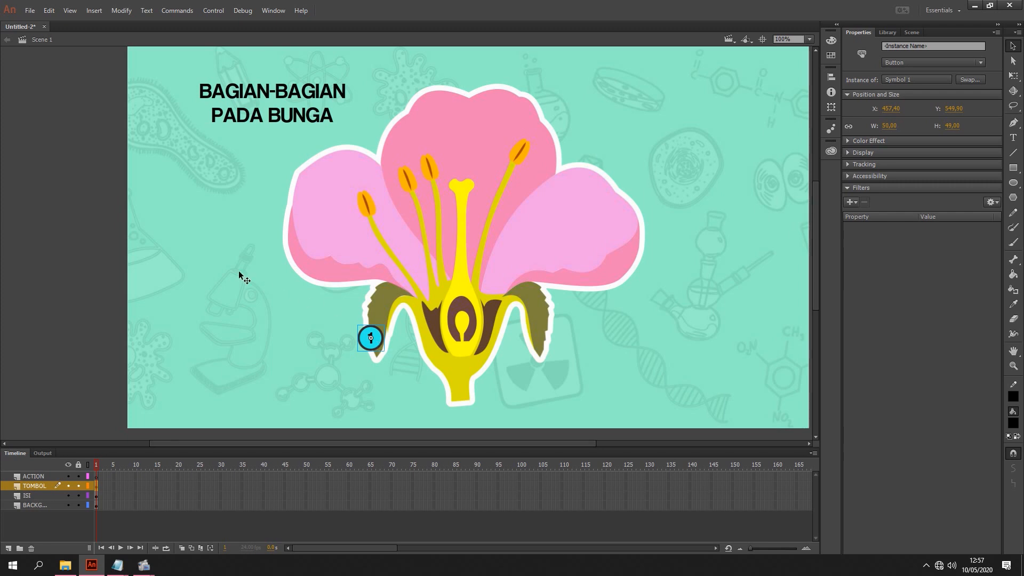
scroll(460, 254, down, 1)
scroll(660, 293, up, 2)
scroll(401, 282, down, 1)
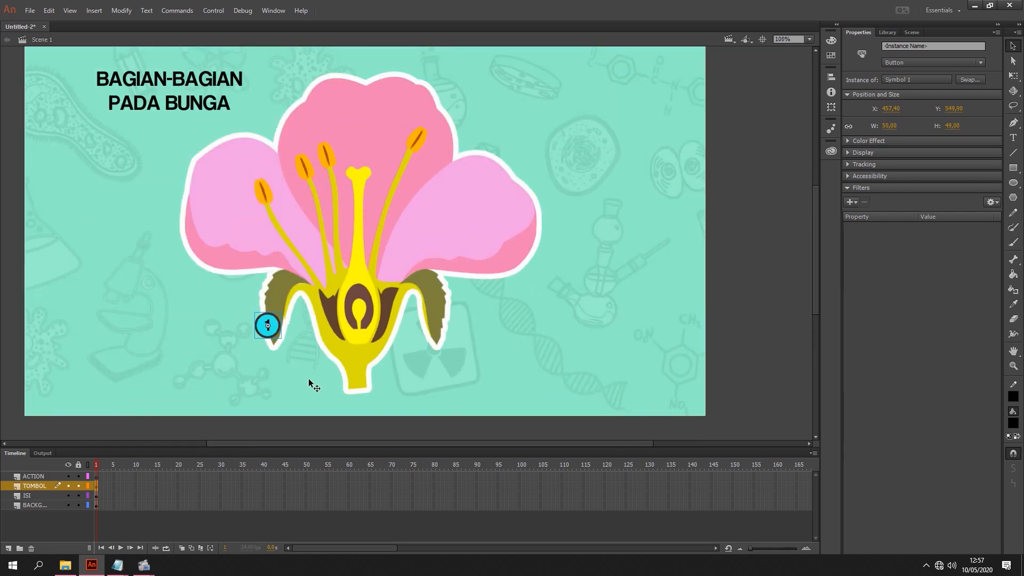
scroll(400, 304, up, 3)
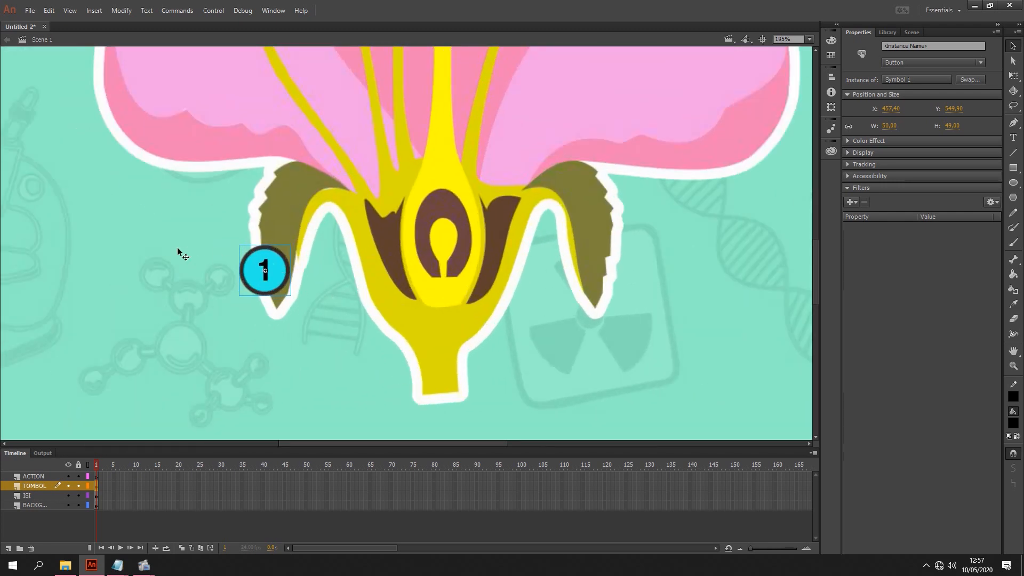
click(177, 247)
click(275, 280)
click(233, 356)
click(270, 263)
click(359, 283)
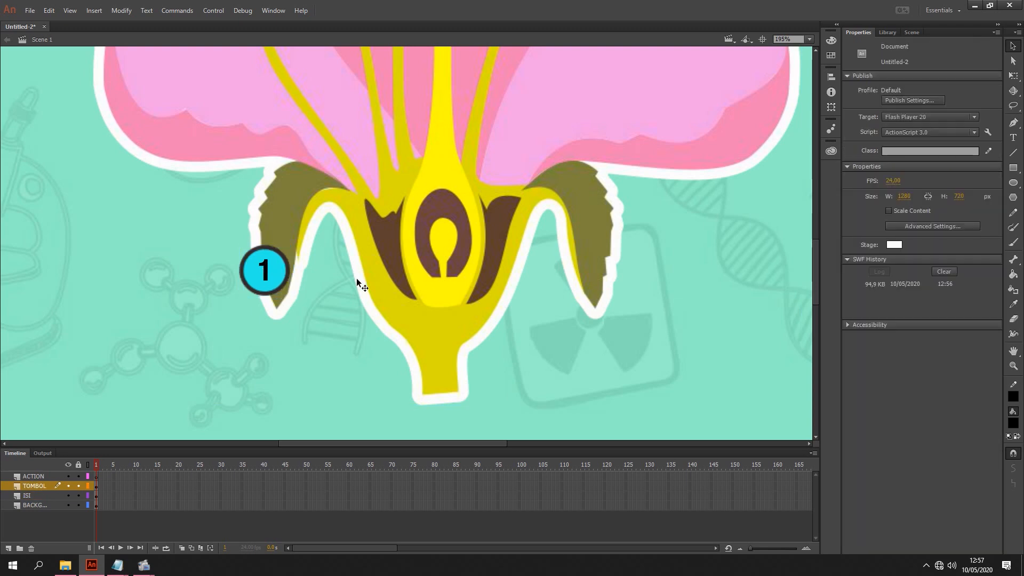
click(272, 271)
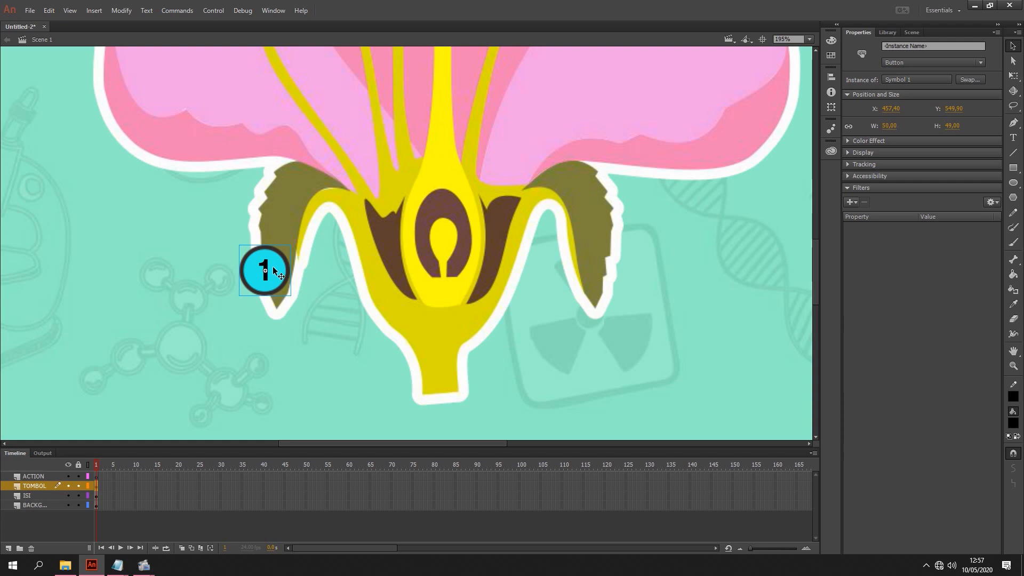
drag(273, 269, 386, 283)
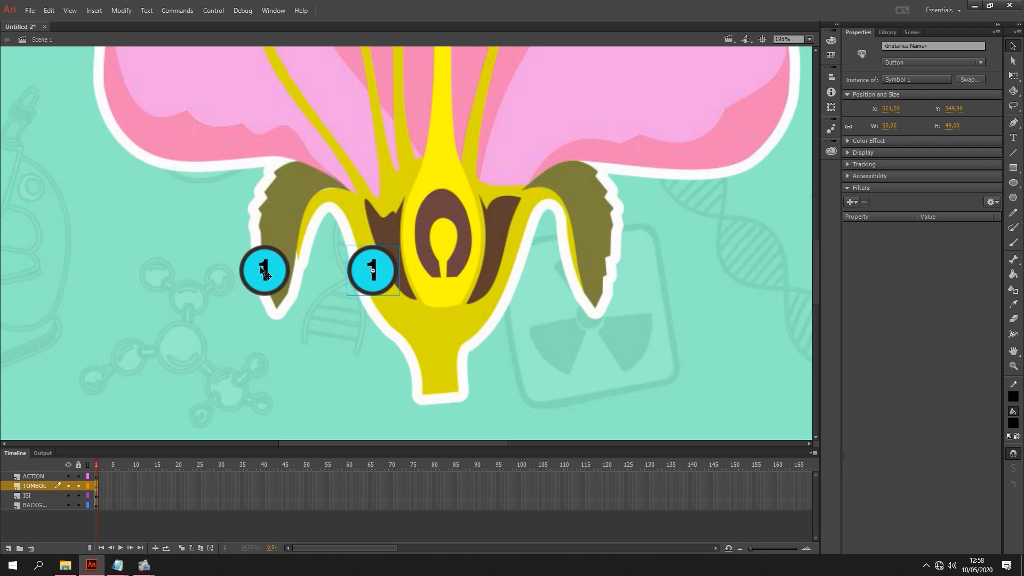
Step: Try changing the copied button's number to 2 inside the shared symbol, and undo that change
double_click(386, 268)
double_click(372, 267)
text(2)
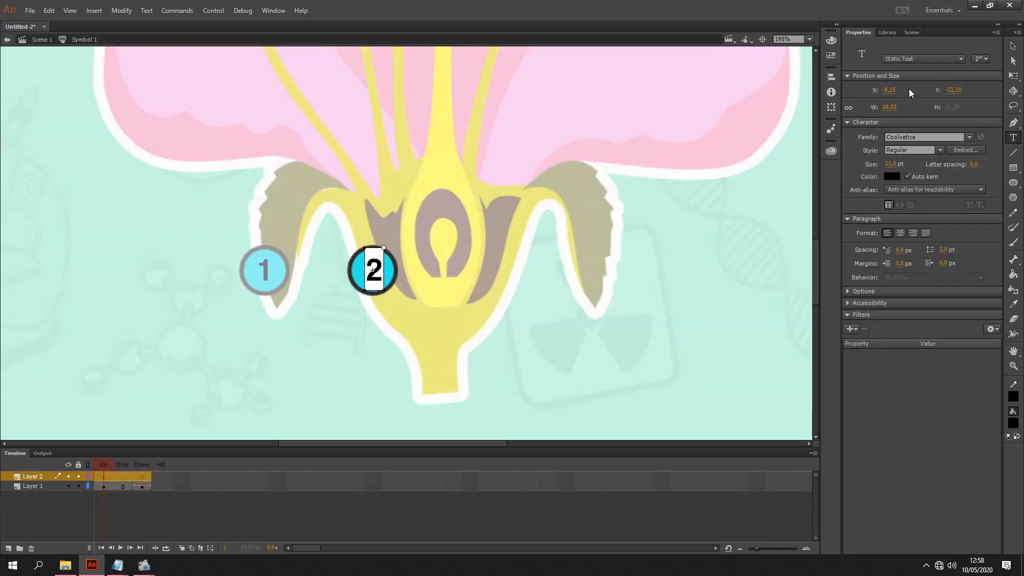
click(1015, 48)
double_click(532, 279)
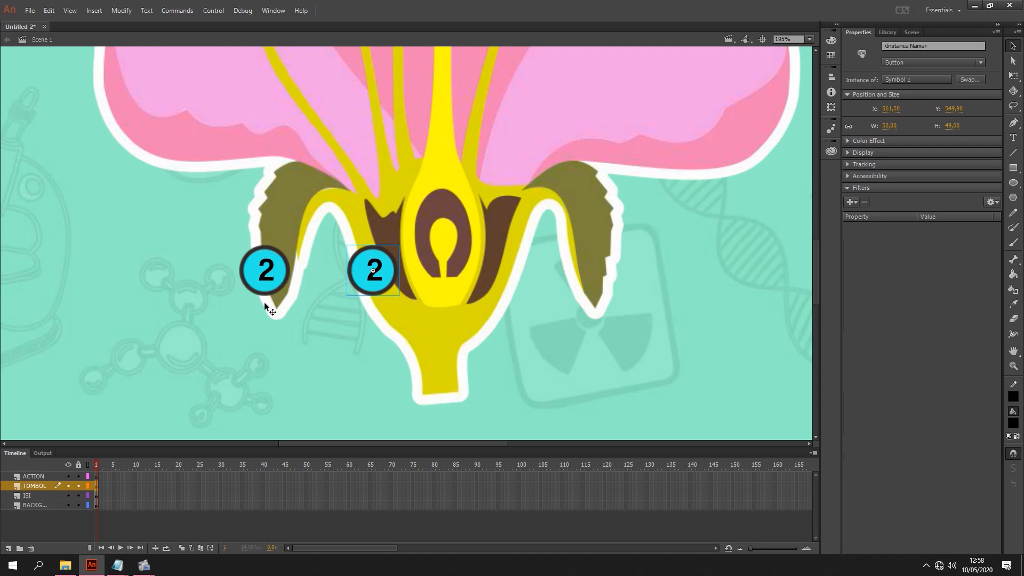
double_click(379, 272)
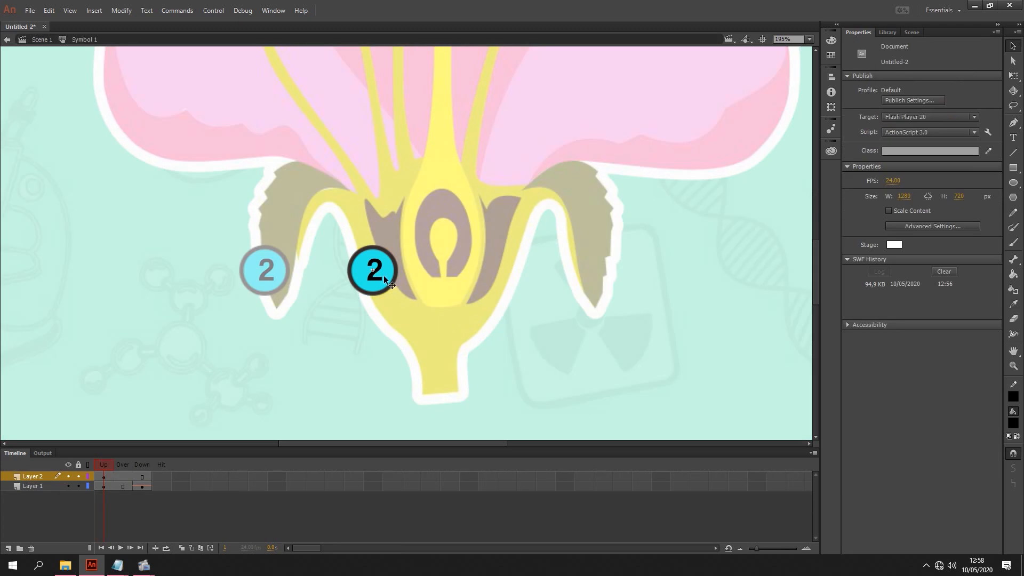
click(425, 301)
double_click(424, 304)
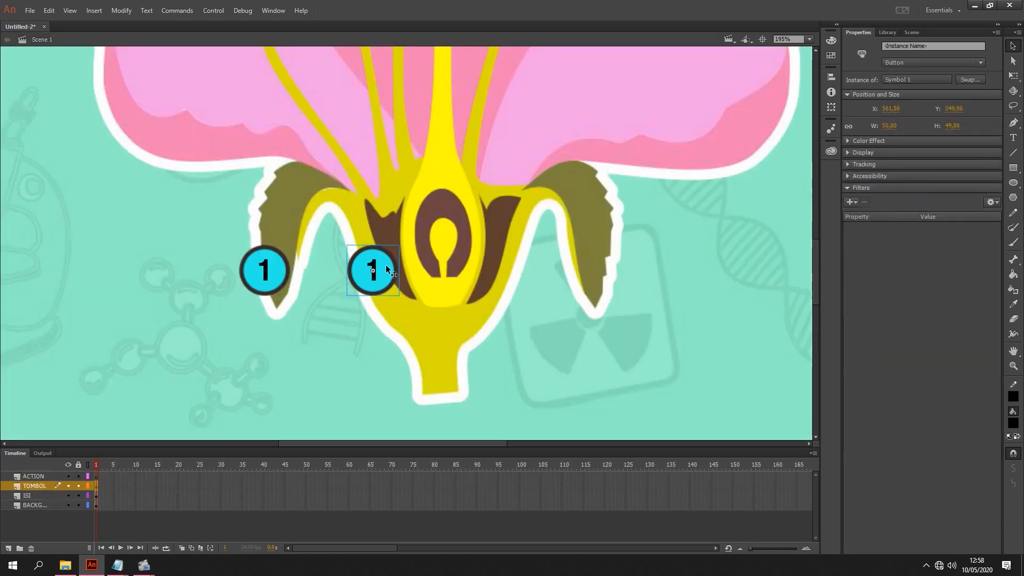
Step: Duplicate the copied button's symbol as "Symbol 1 copy" and adjust the button's position beside the ovary
drag(385, 271, 352, 276)
click(483, 295)
right_click(352, 278)
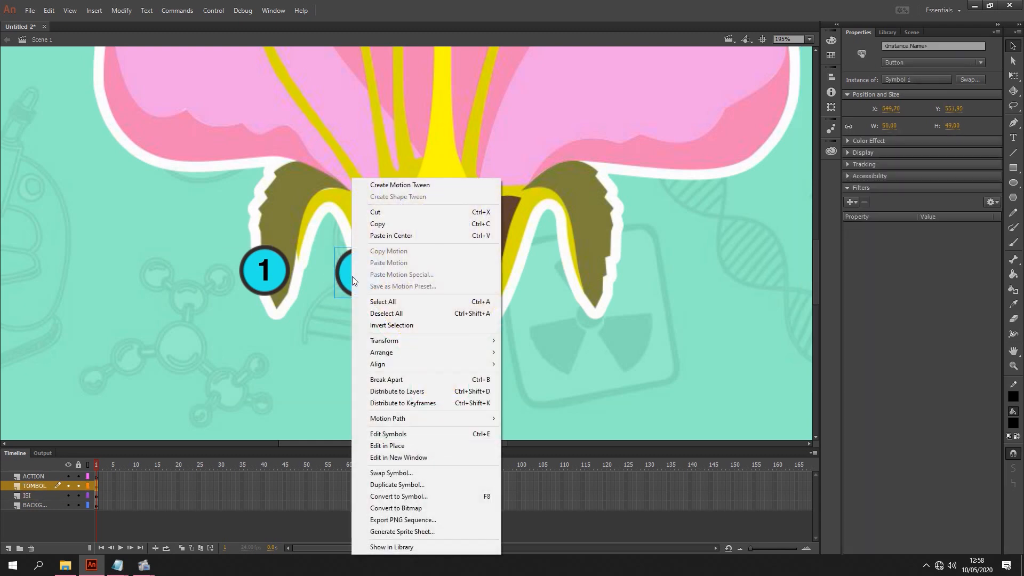
click(443, 484)
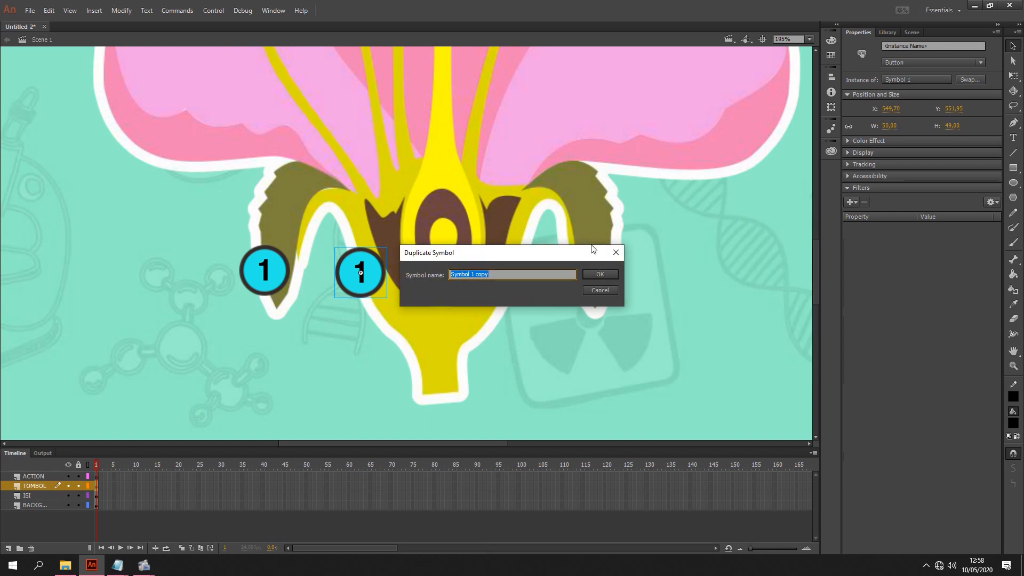
click(607, 274)
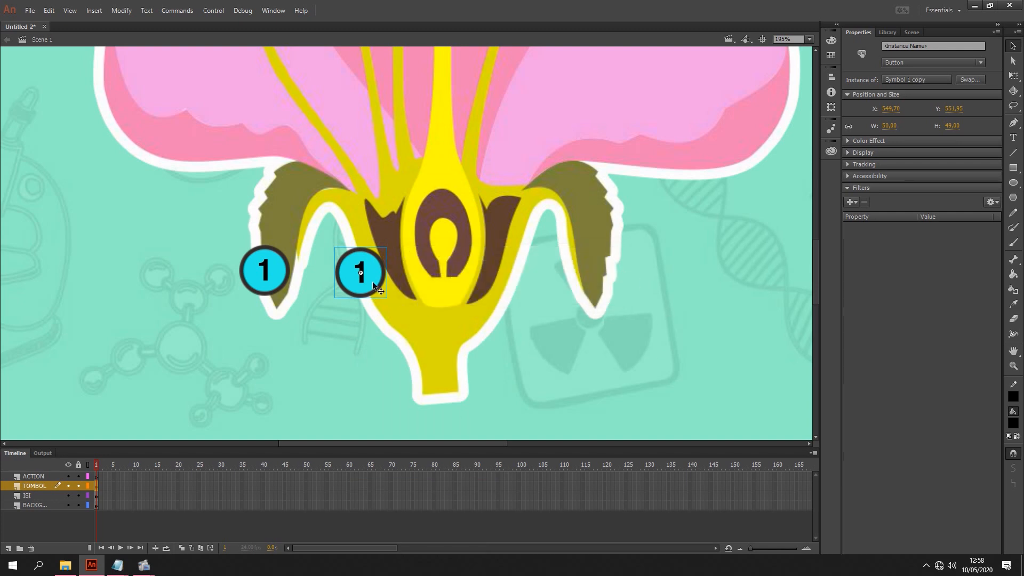
drag(372, 280, 384, 280)
click(273, 252)
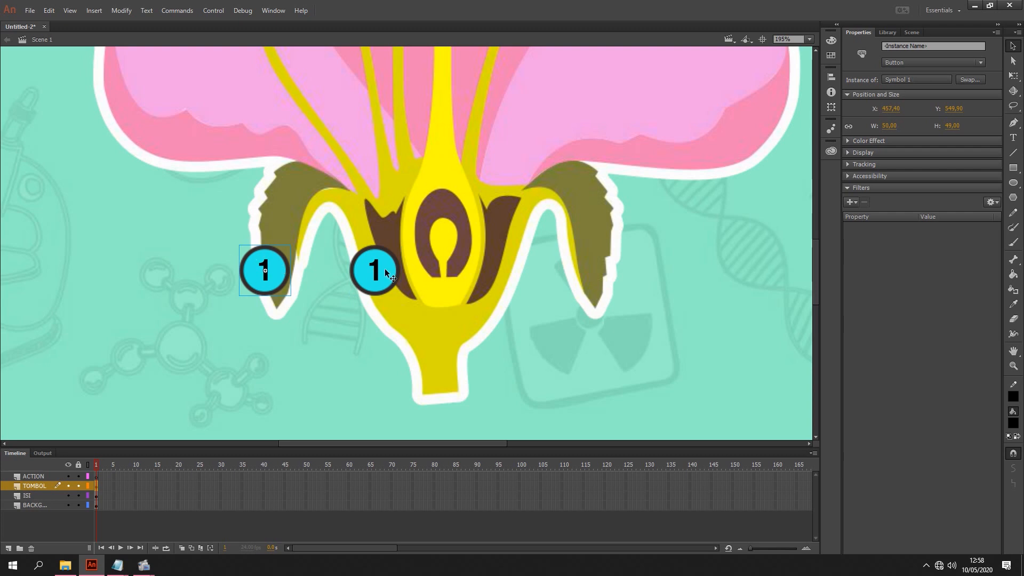
click(385, 268)
click(259, 272)
click(369, 287)
click(383, 288)
click(375, 273)
Step: Change the duplicated button's number to 2 and move the button between the left sepal and the flower's base
double_click(384, 267)
click(378, 267)
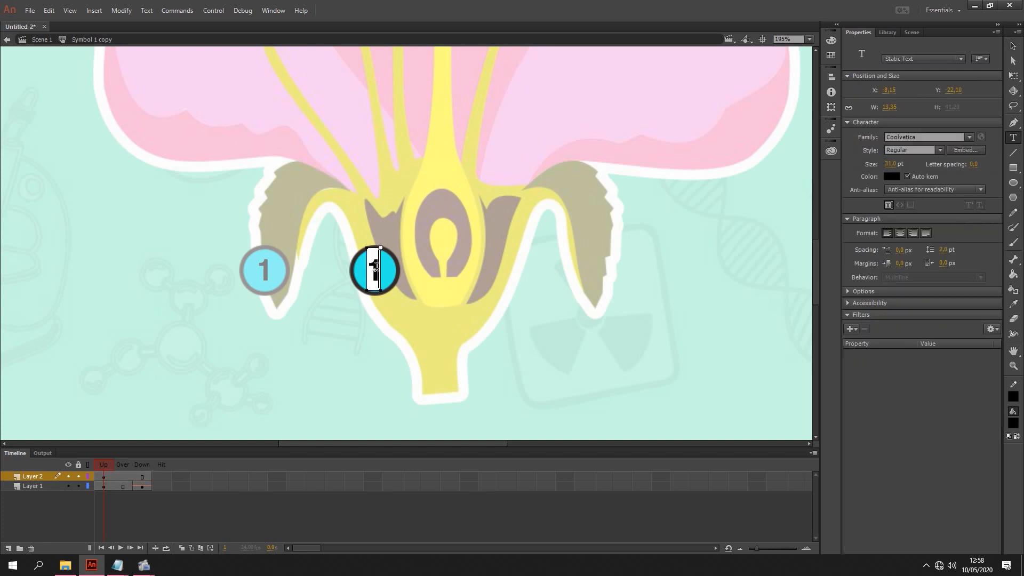
double_click(376, 266)
text(2)
click(1013, 45)
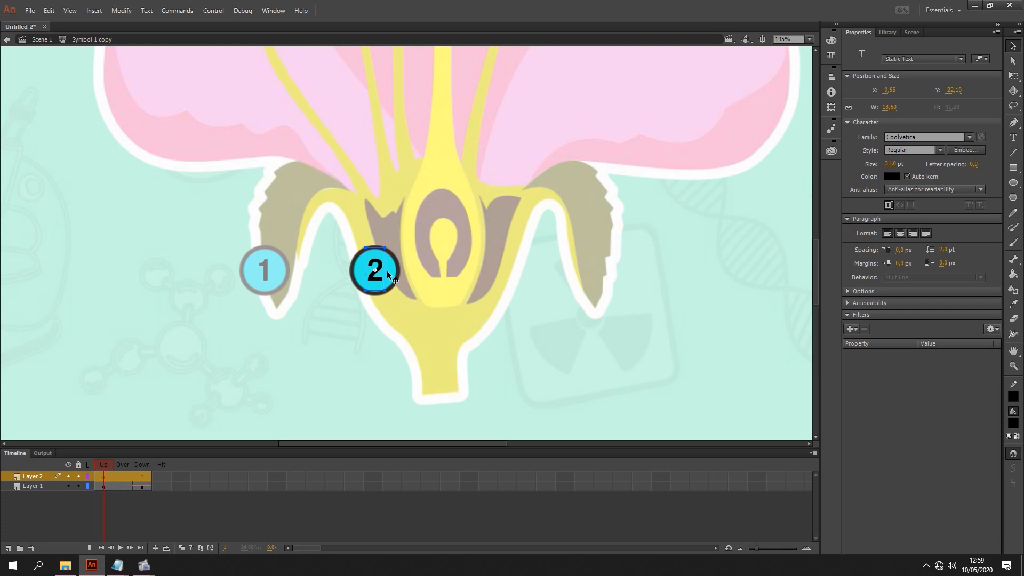
double_click(356, 352)
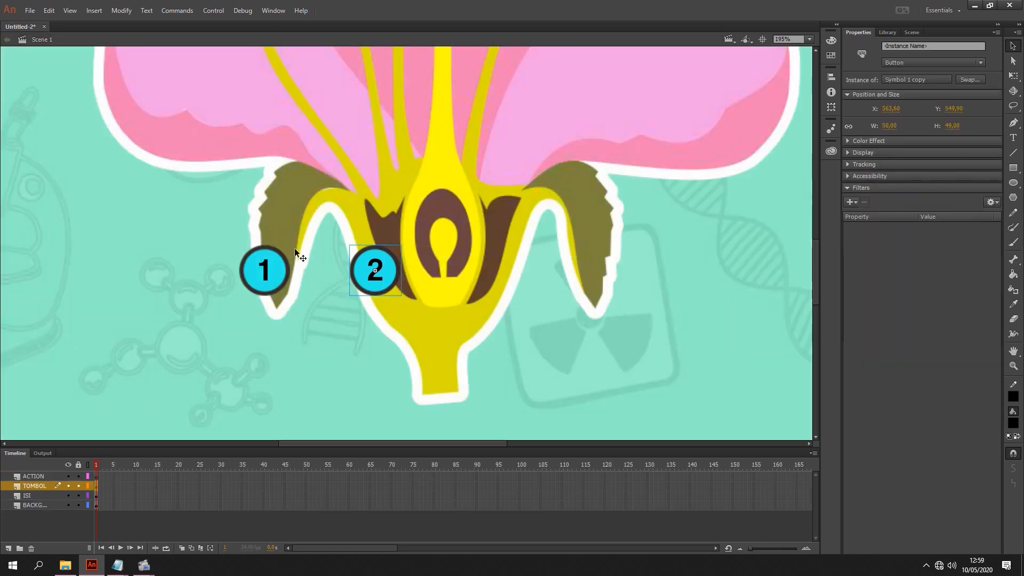
drag(364, 263, 316, 297)
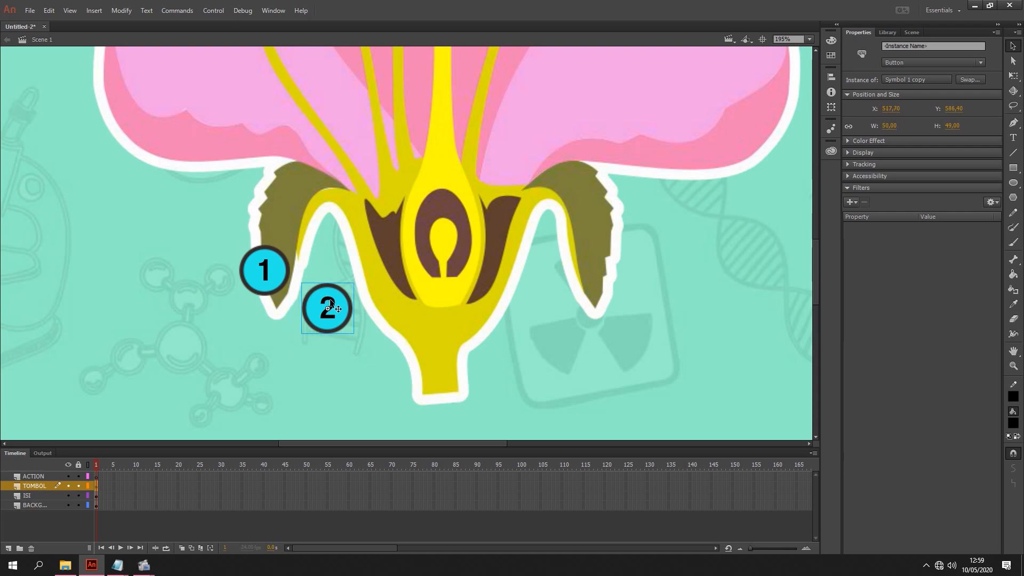
Step: Paste a copy of the number 2 button onto the flower's base and duplicate its symbol under the suggested name
key(ctrl+c)
key(ctrl+v)
drag(389, 261, 391, 318)
right_click(426, 304)
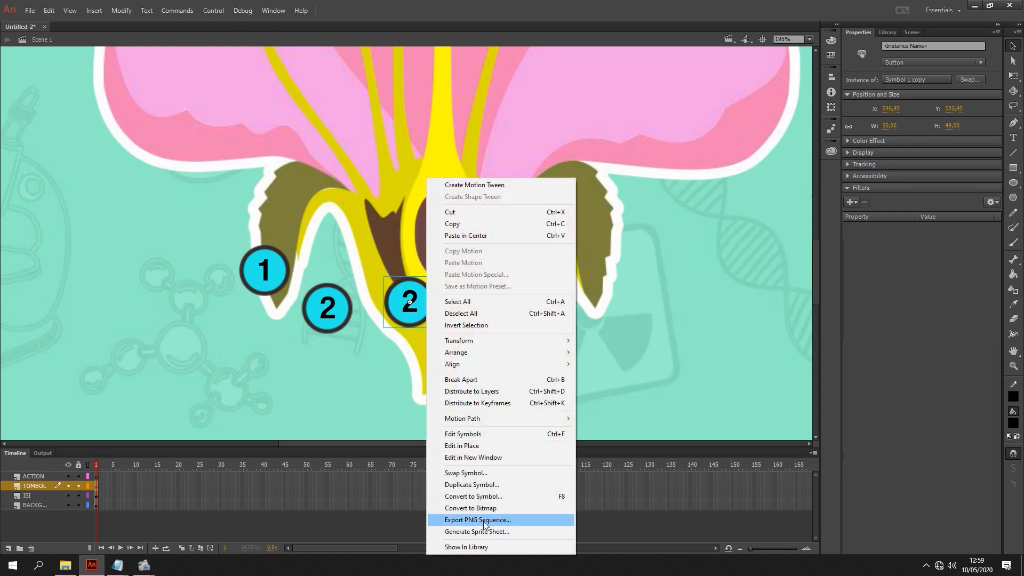
click(471, 484)
key(Return)
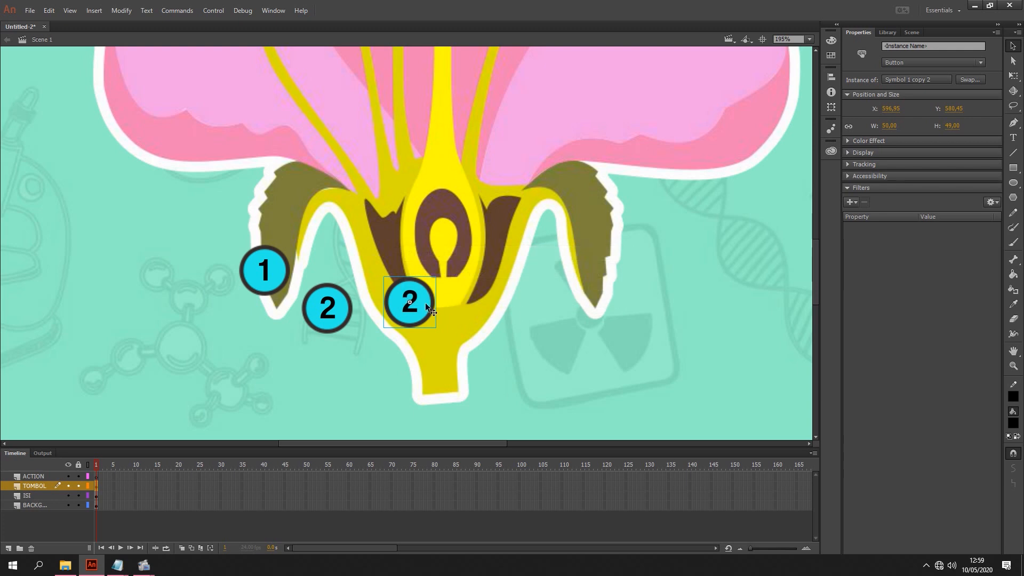
Step: Change the new button's number to 3 and move the button to the middle of the flower's base, below the ovule
double_click(424, 302)
double_click(409, 298)
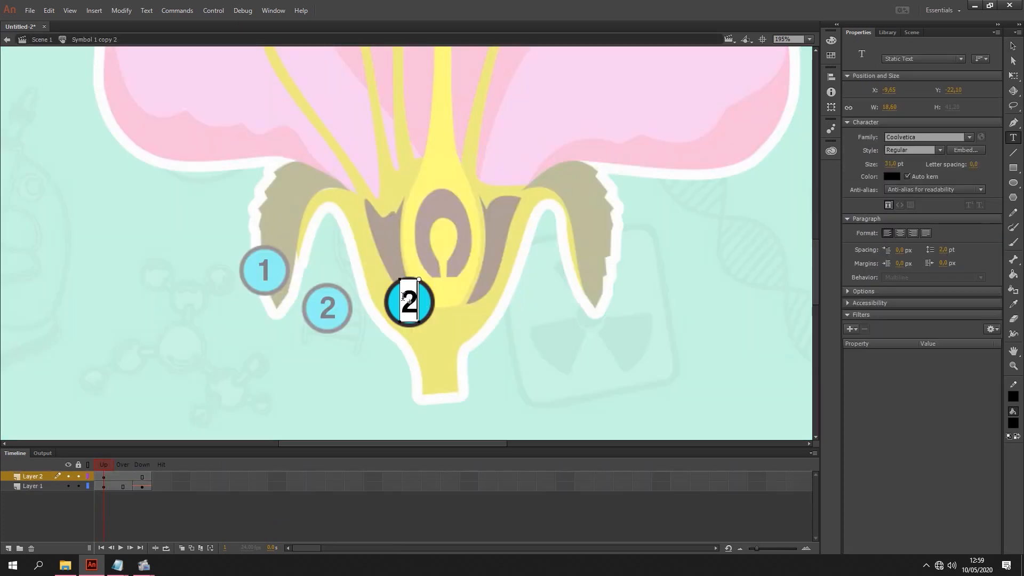
drag(403, 296, 411, 294)
text(3)
key(Escape)
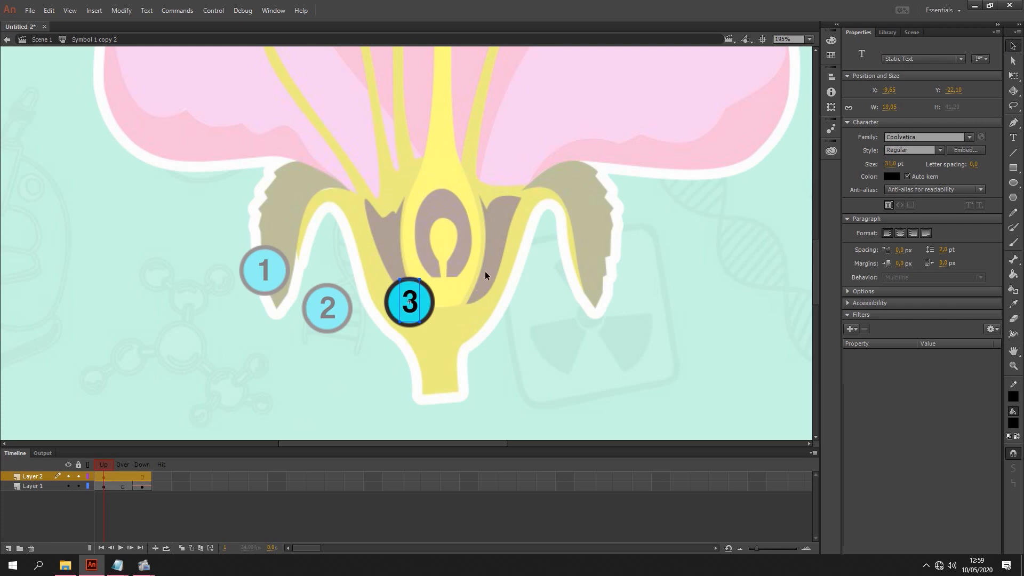
double_click(461, 280)
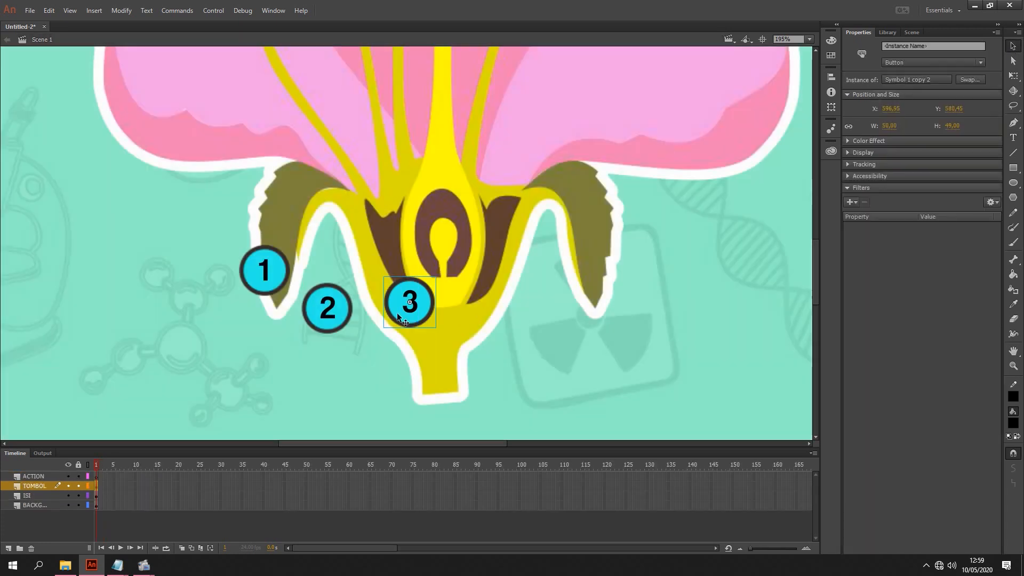
drag(397, 317, 423, 316)
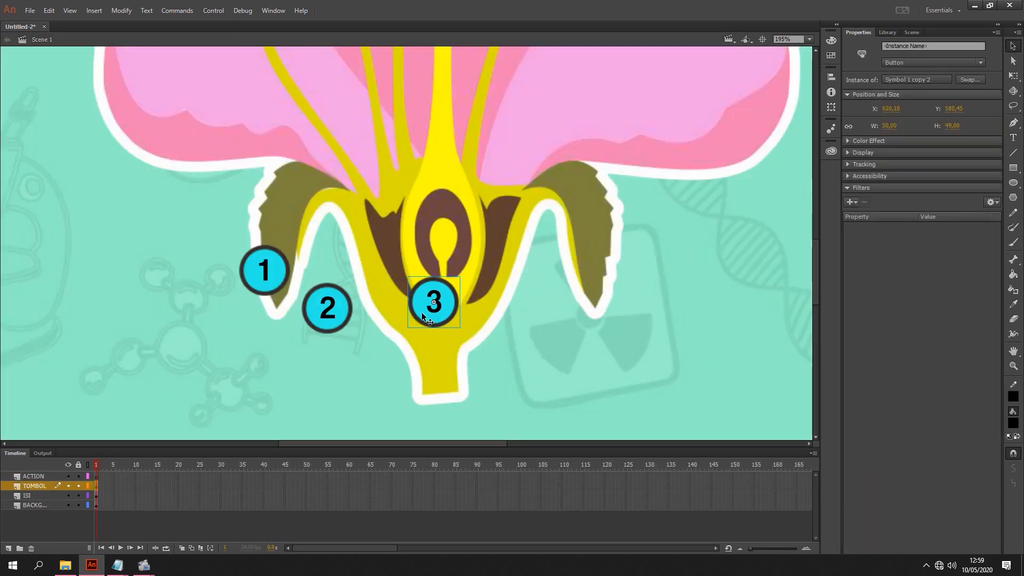
Step: Paste a copy of the number 3 button above it and duplicate its symbol under the suggested name
key(ctrl+v)
right_click(423, 265)
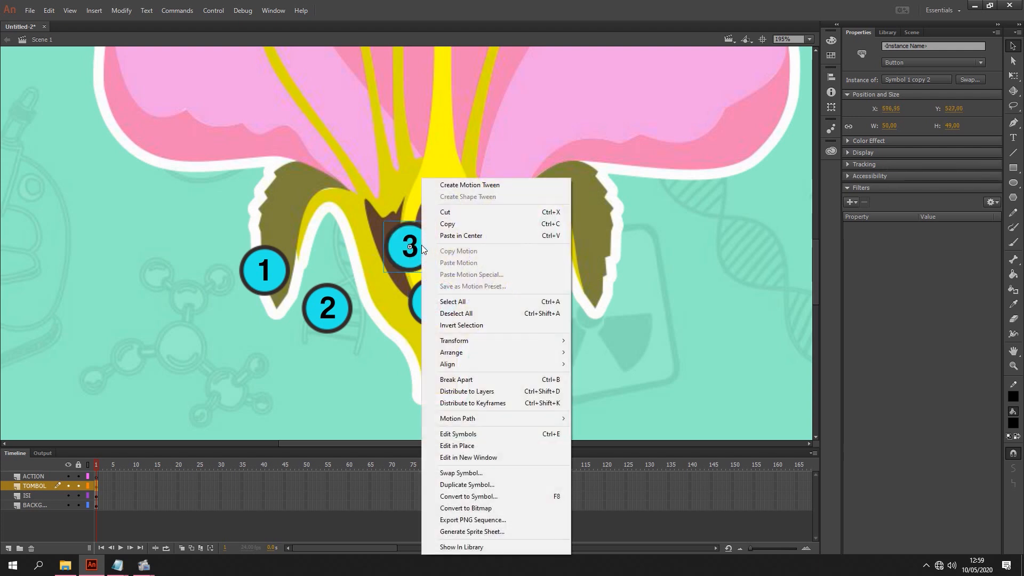
click(466, 485)
click(600, 275)
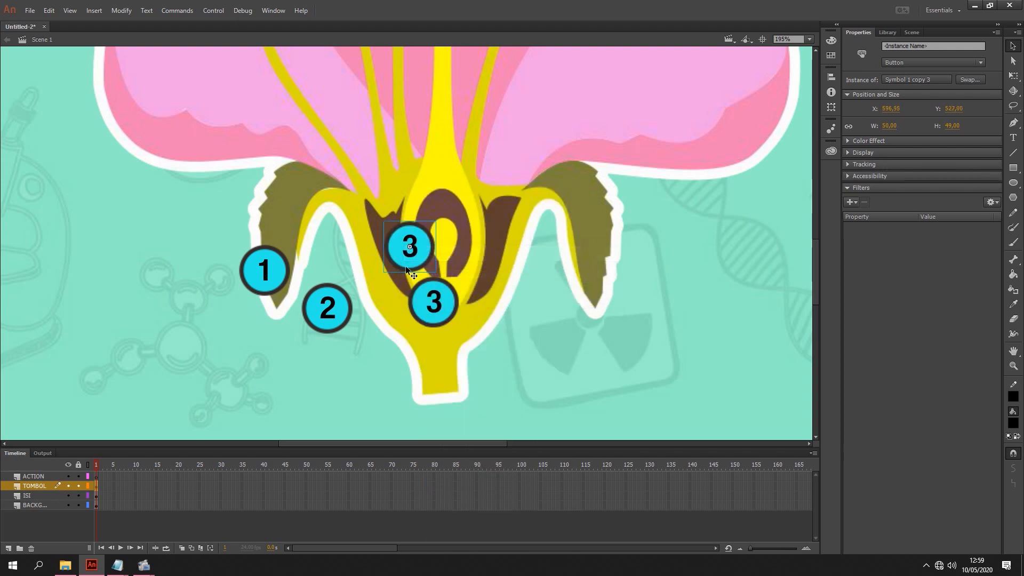
Step: Change the newest duplicated button's number to 4 and return to the main scene
double_click(419, 251)
double_click(410, 245)
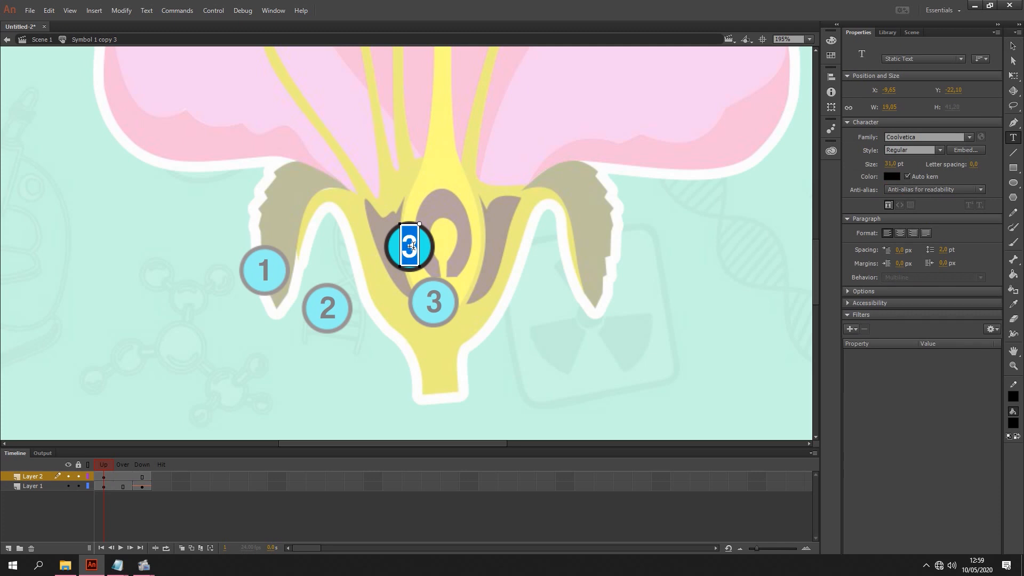
text(4)
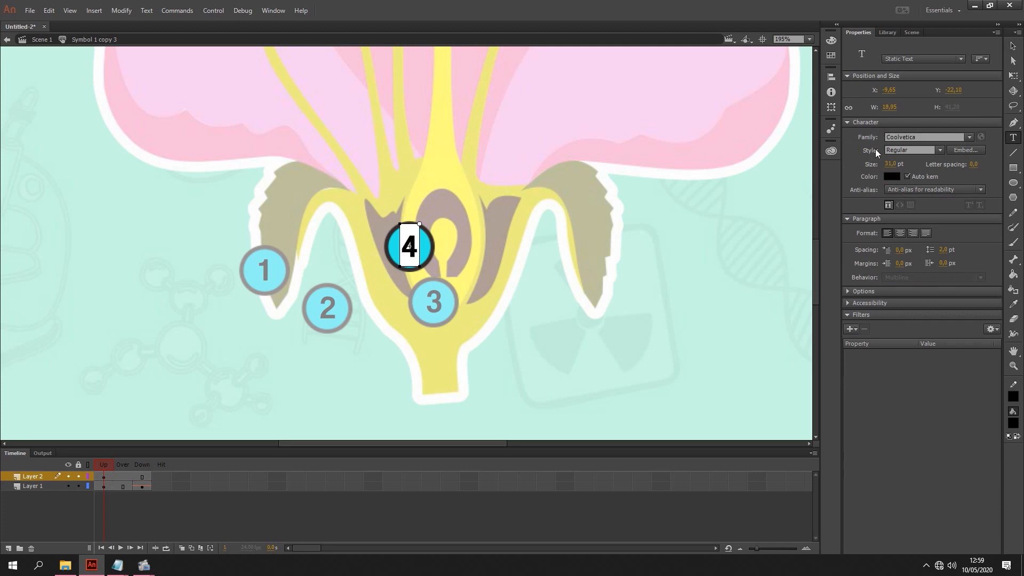
click(1013, 45)
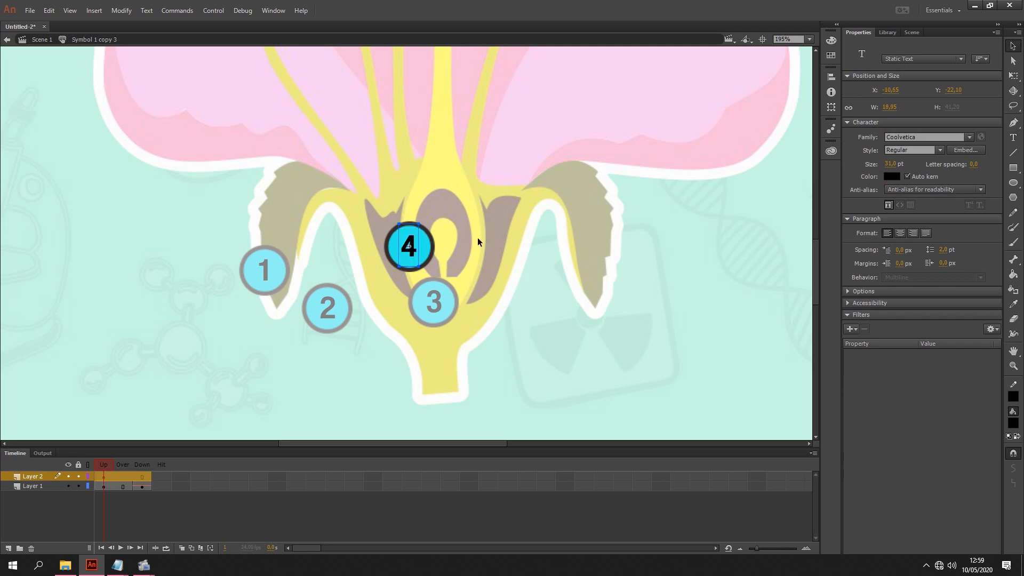
double_click(495, 238)
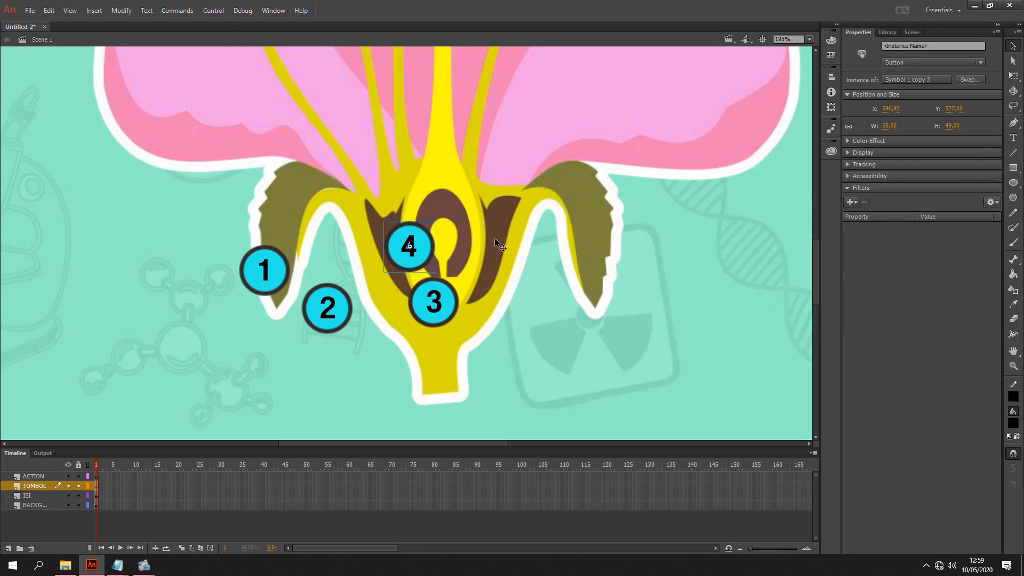
Step: Inspect the Down state inside the number 2 button's symbol and return to the main scene
double_click(332, 310)
click(140, 465)
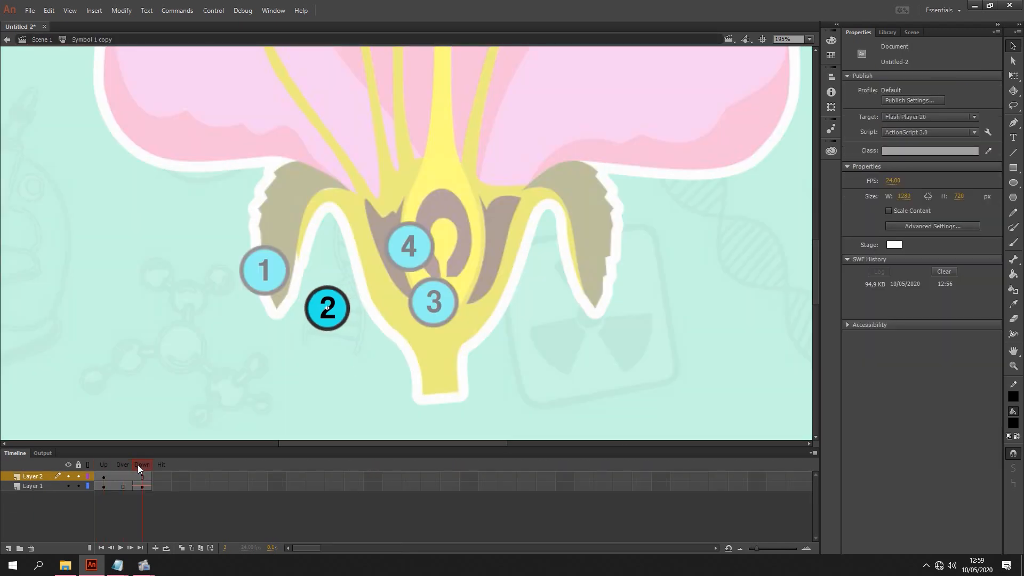
double_click(308, 347)
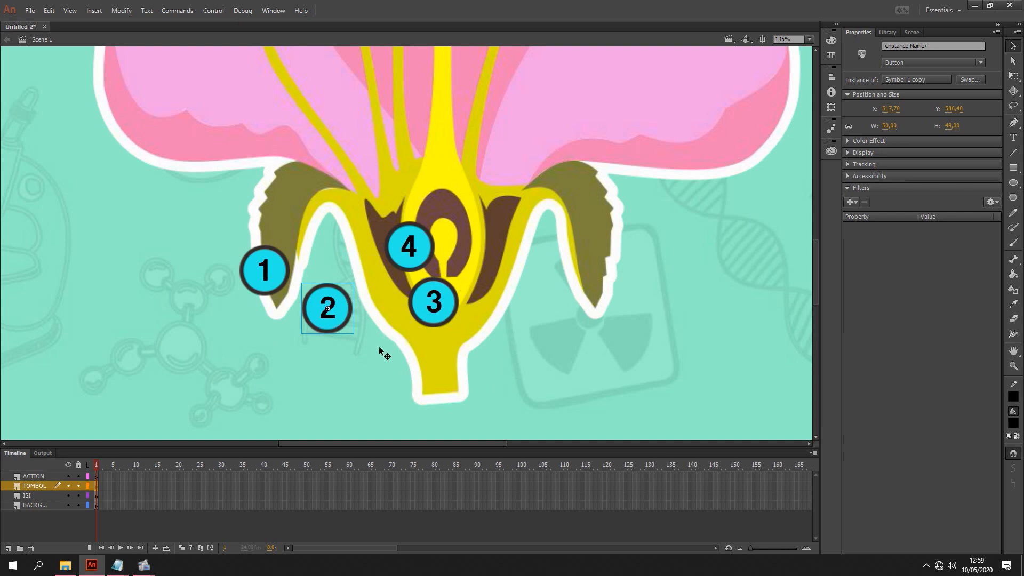
Step: Move button 2 to the pistil, button 3 to the leftmost stamen and button 4 to the right petal, and test the movie
key(ctrl+minus)
key(ctrl+1)
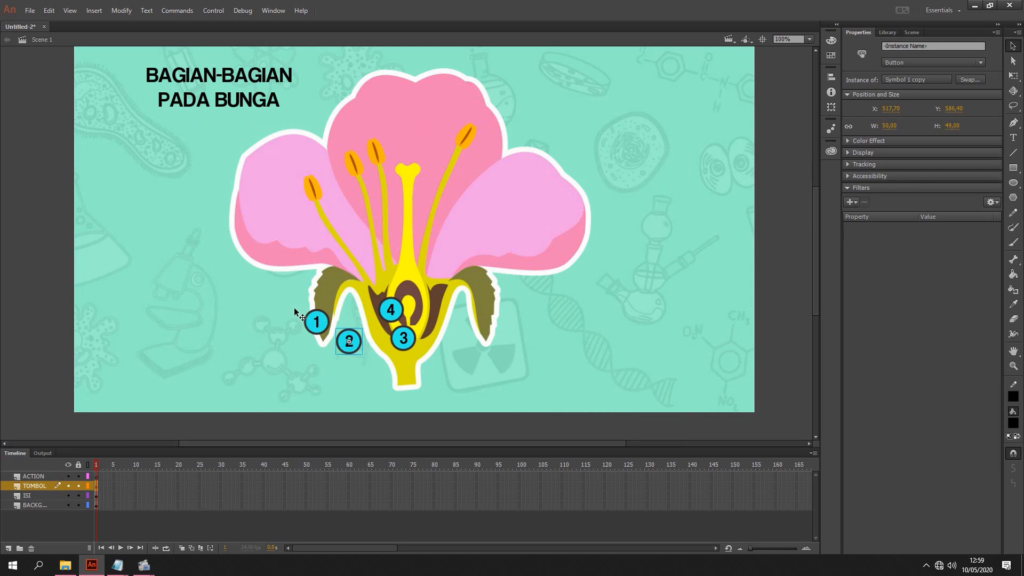
drag(345, 338, 415, 259)
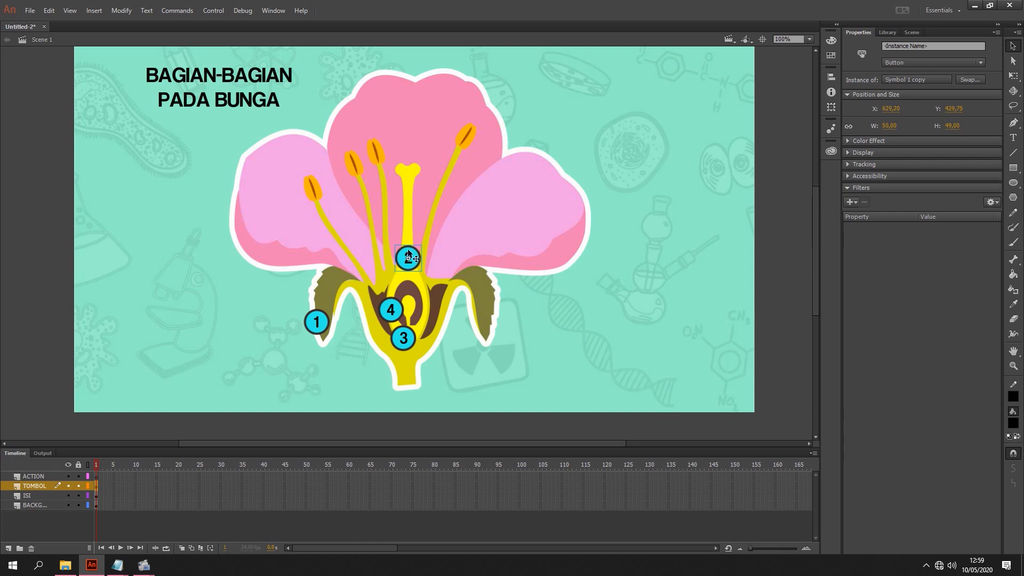
drag(403, 340, 324, 218)
drag(397, 309, 535, 174)
click(791, 249)
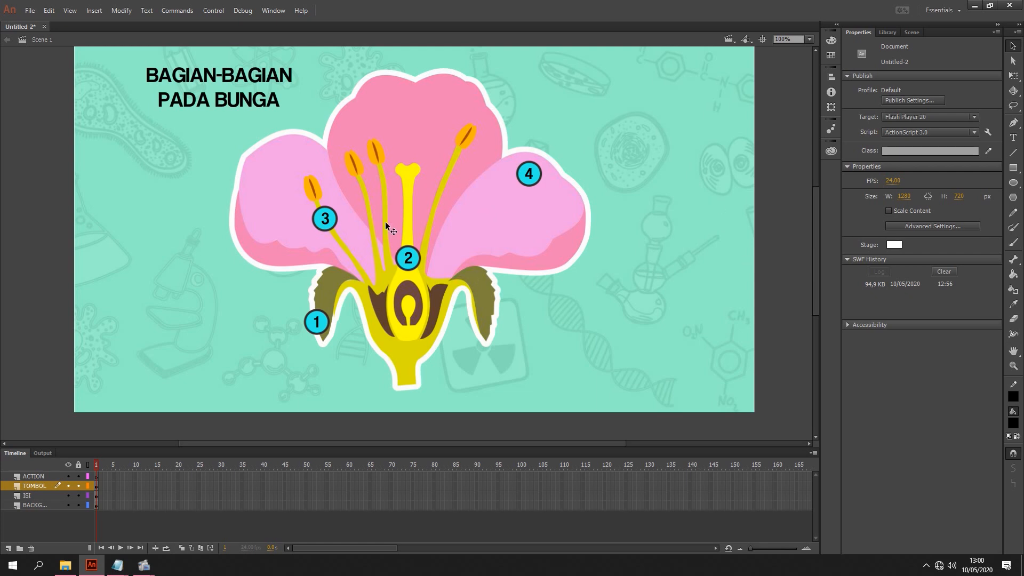
key(ctrl+Return)
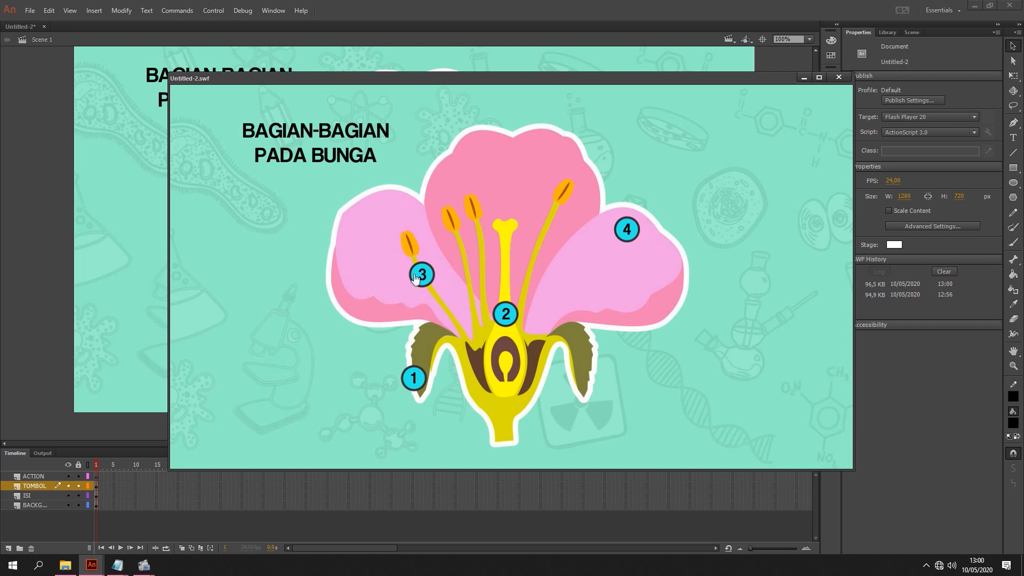
click(839, 77)
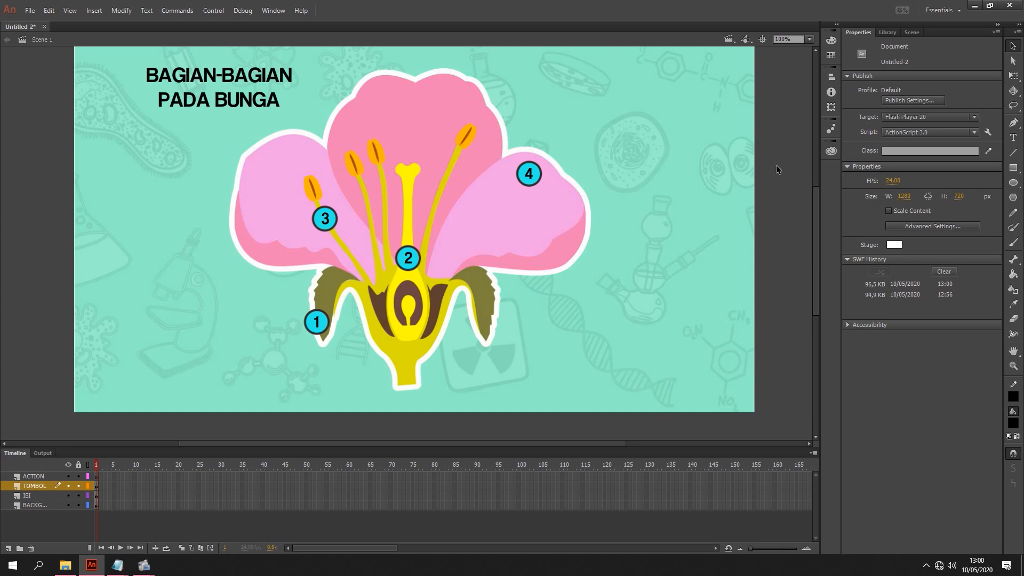
Step: Compare the previews of KOTAK KETERANGAN.png and KOTAK KETERANGAN2.png in the library
click(888, 32)
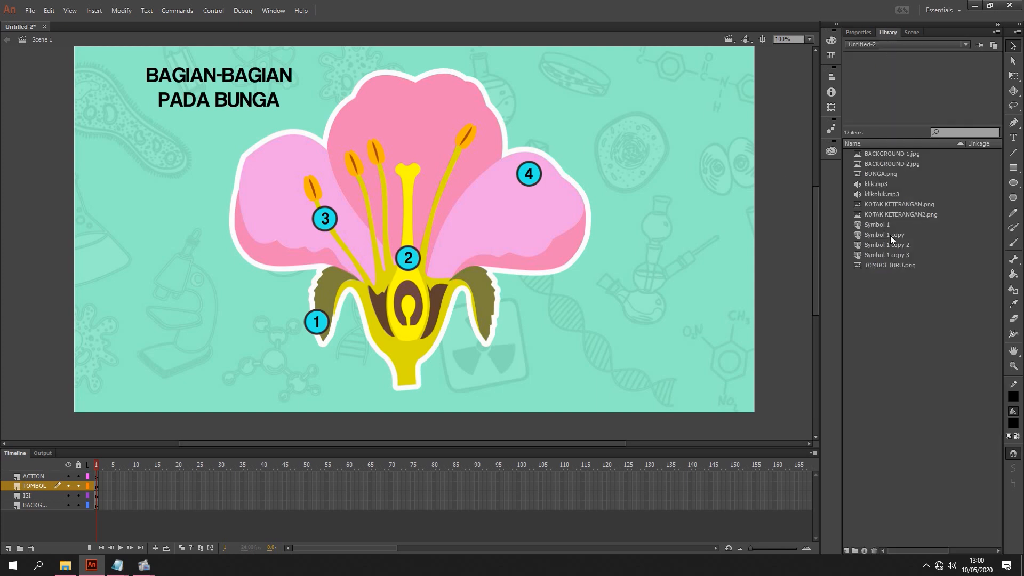
click(898, 215)
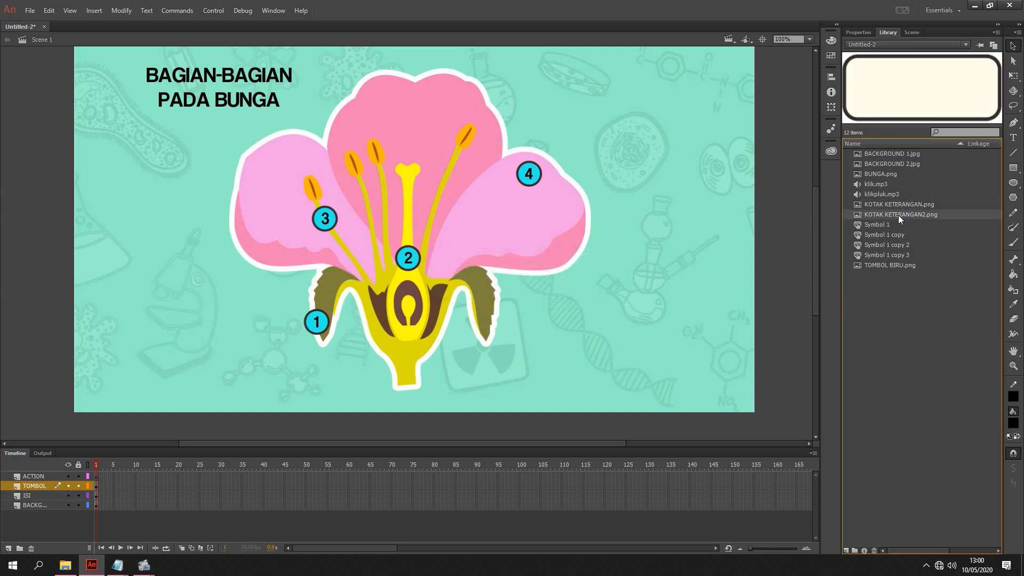
click(901, 206)
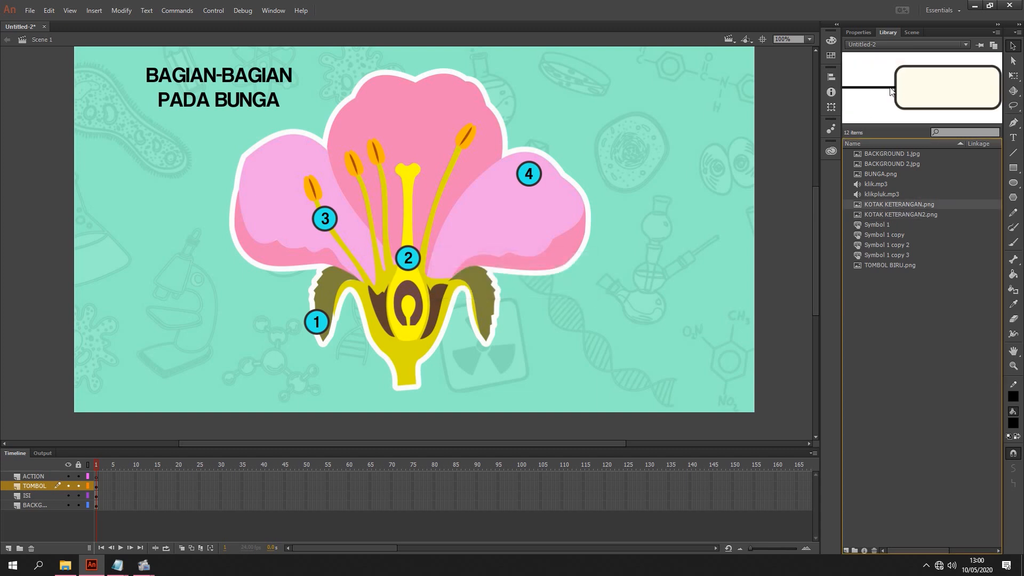
click(913, 215)
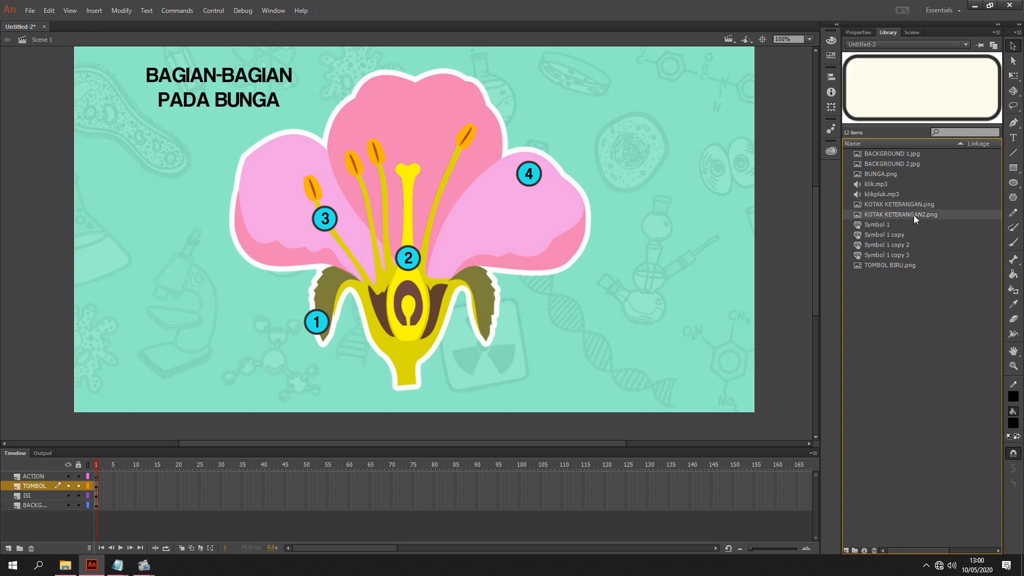
click(911, 207)
click(913, 214)
click(919, 204)
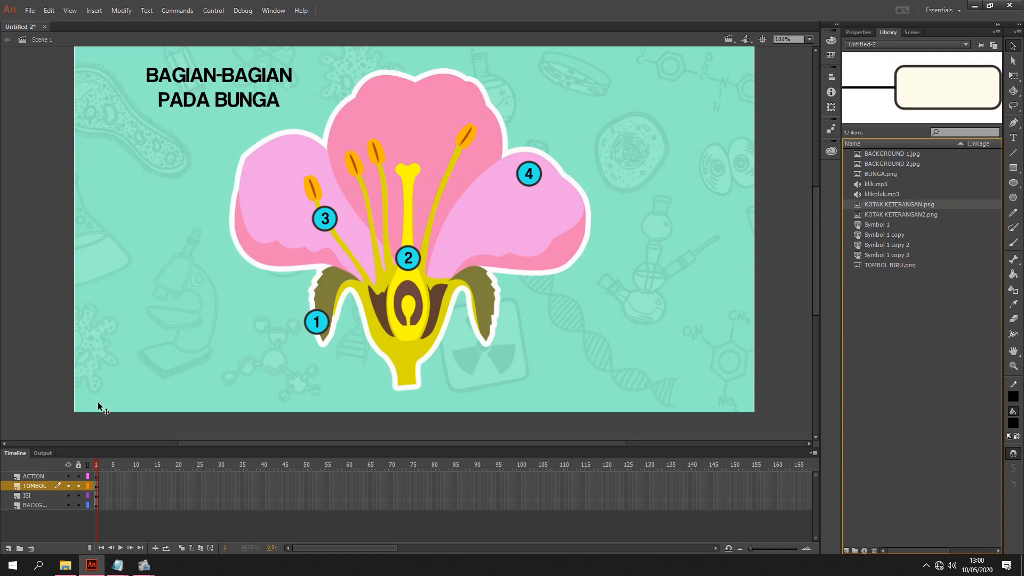
Step: Place KOTAK KETERANGAN.png on the ISI layer so its line starts at button 4 on the right petal
click(31, 495)
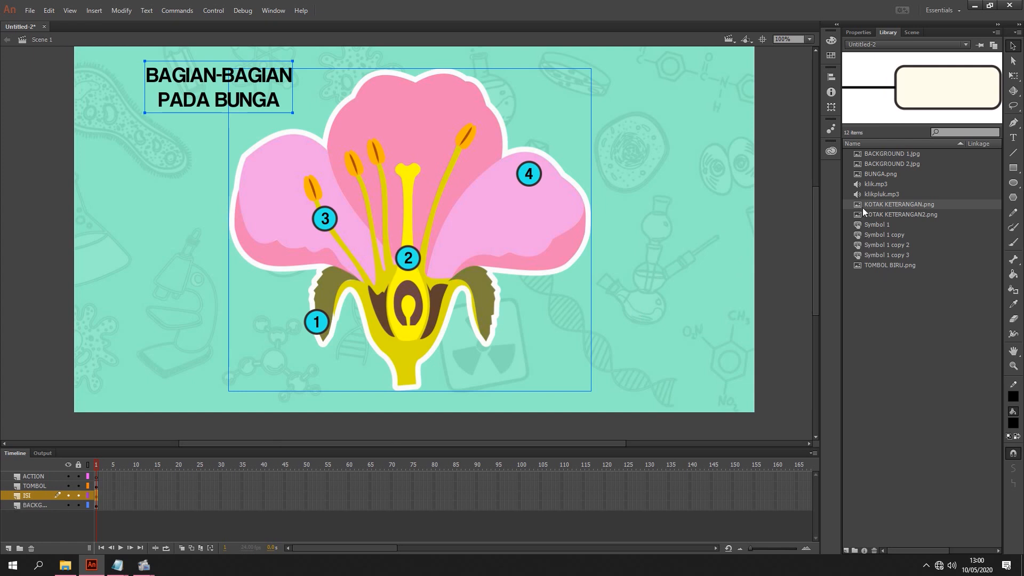
click(879, 204)
drag(763, 154, 655, 177)
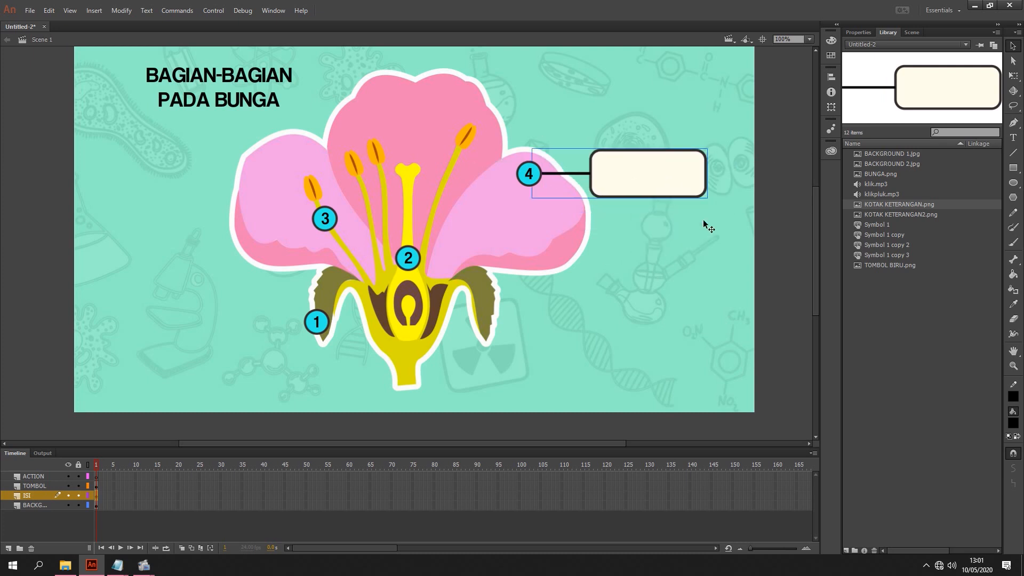
Step: Paste copies of the label box and place one beside button 2 and horizontally flipped ones beside buttons 1 and 3
key(ctrl+v)
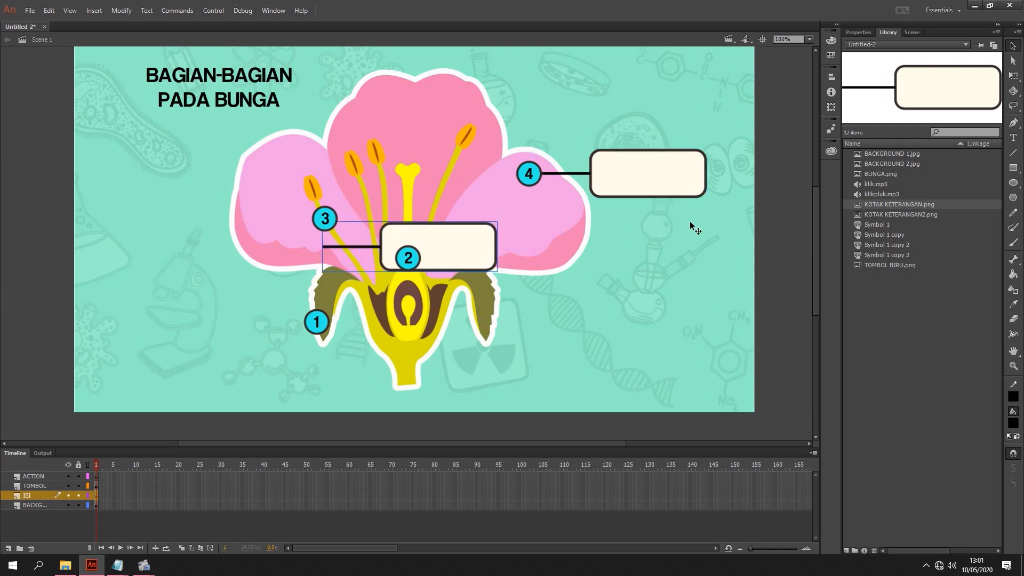
drag(464, 234, 251, 281)
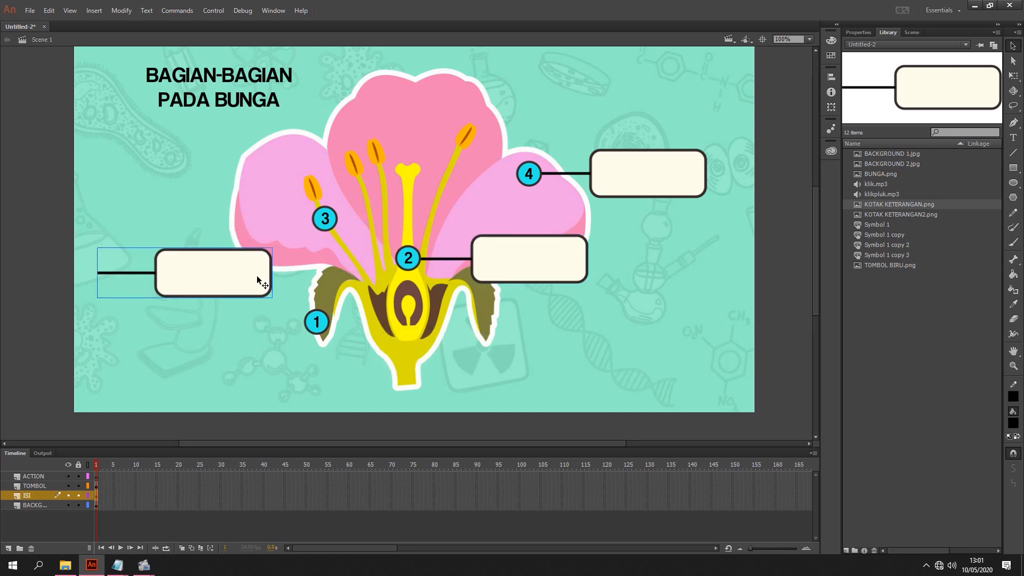
click(831, 111)
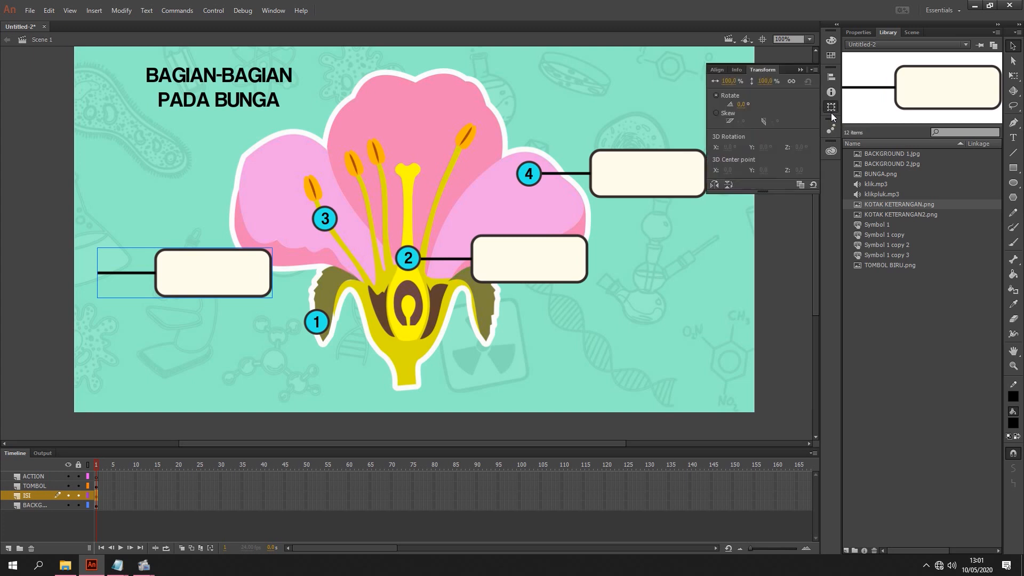
click(714, 185)
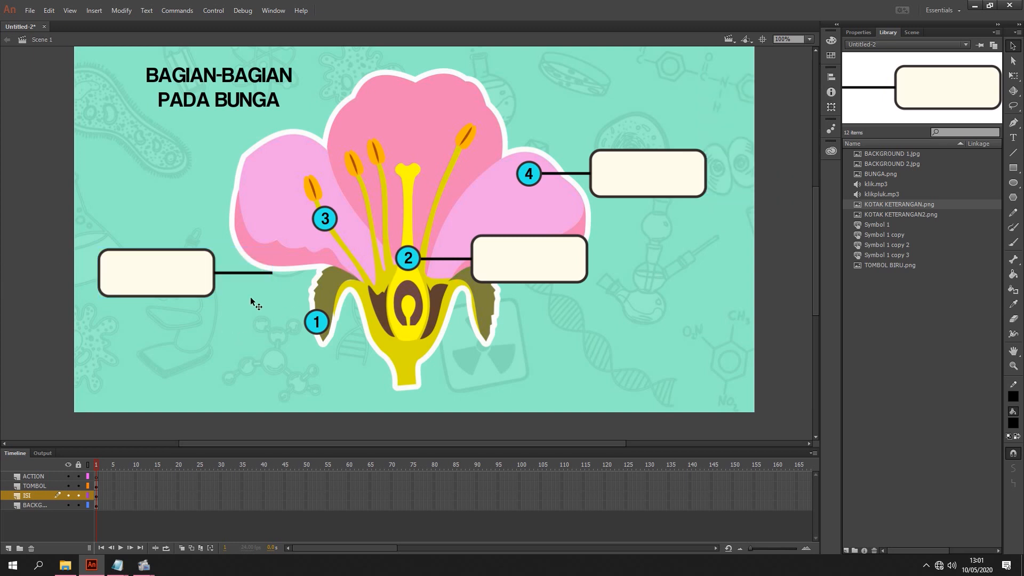
drag(151, 285, 219, 212)
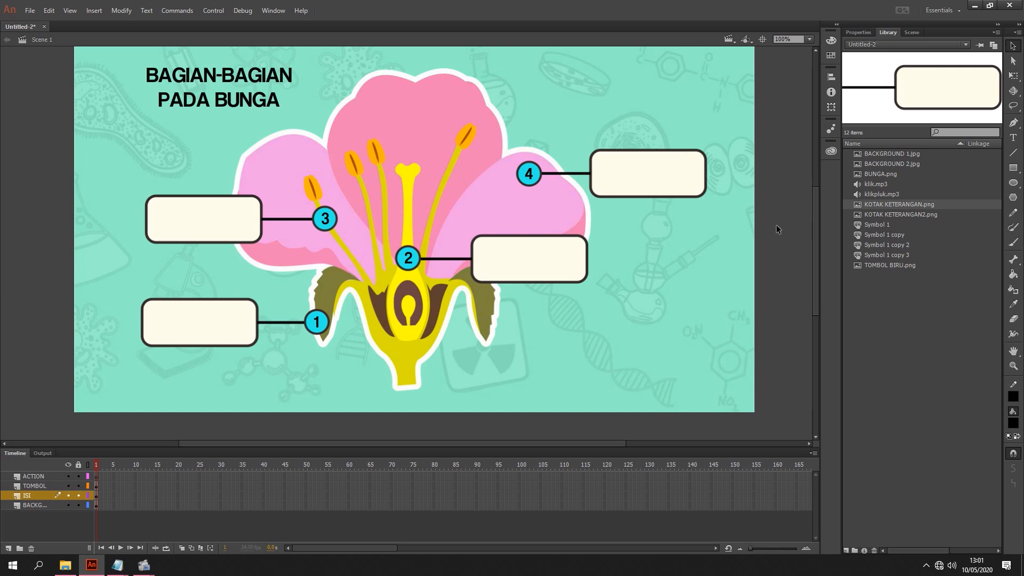
Step: Save the document as BELAJAR VISIBLE in the VISIBLE TRUE FALSE folder
key(ctrl+s)
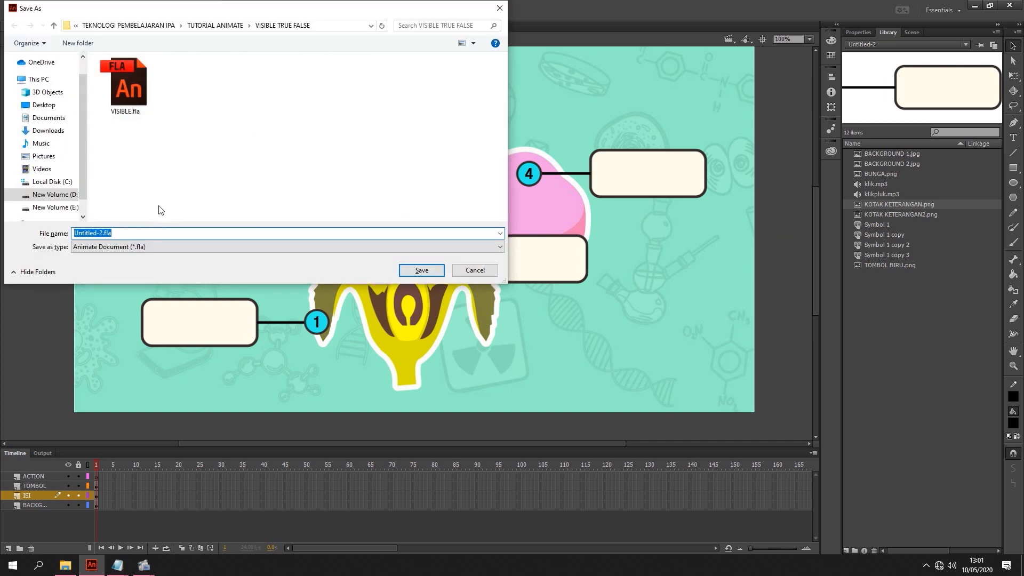
text(BELAJAR VISIBLE)
click(421, 270)
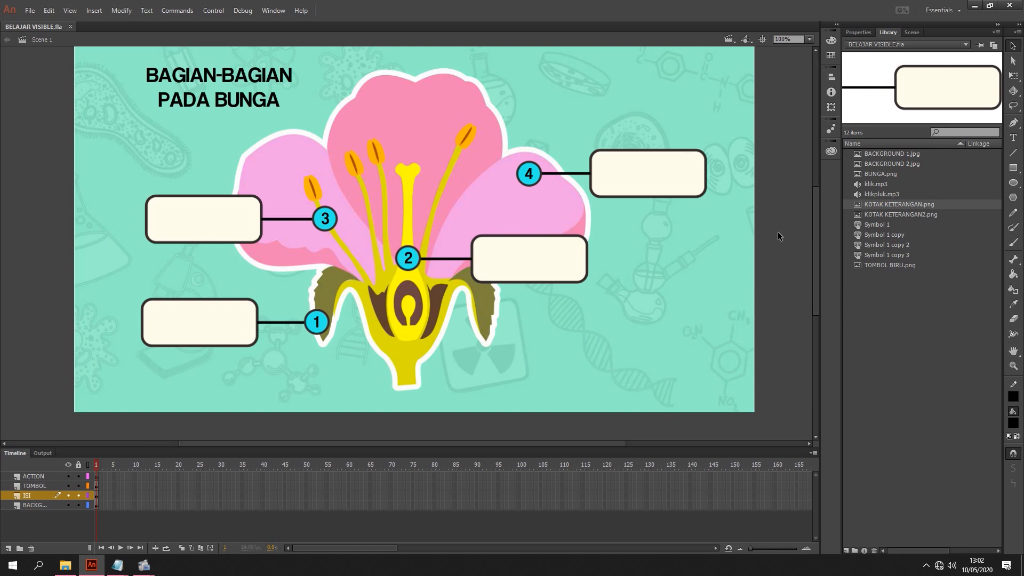
click(189, 310)
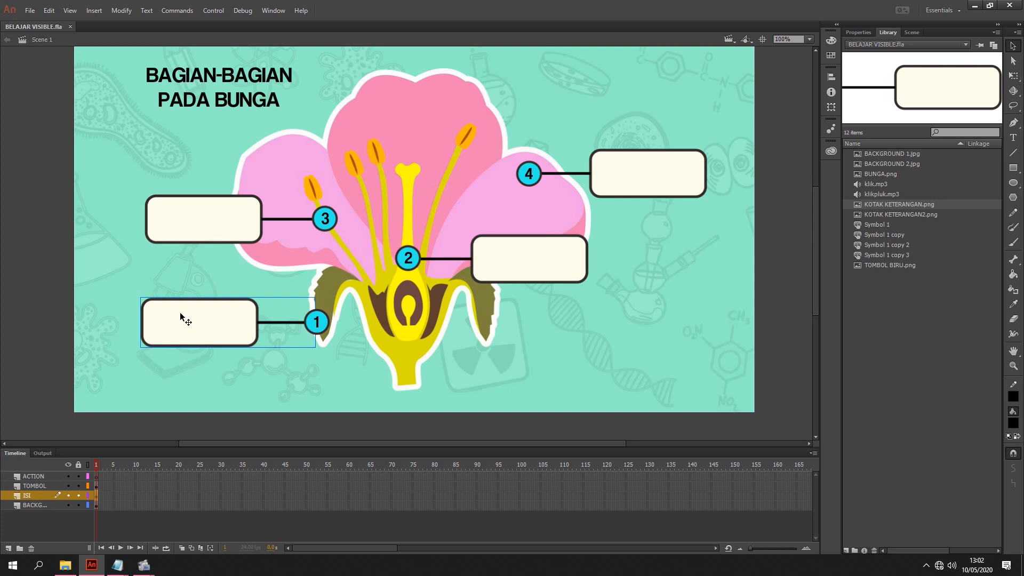
click(170, 239)
click(568, 271)
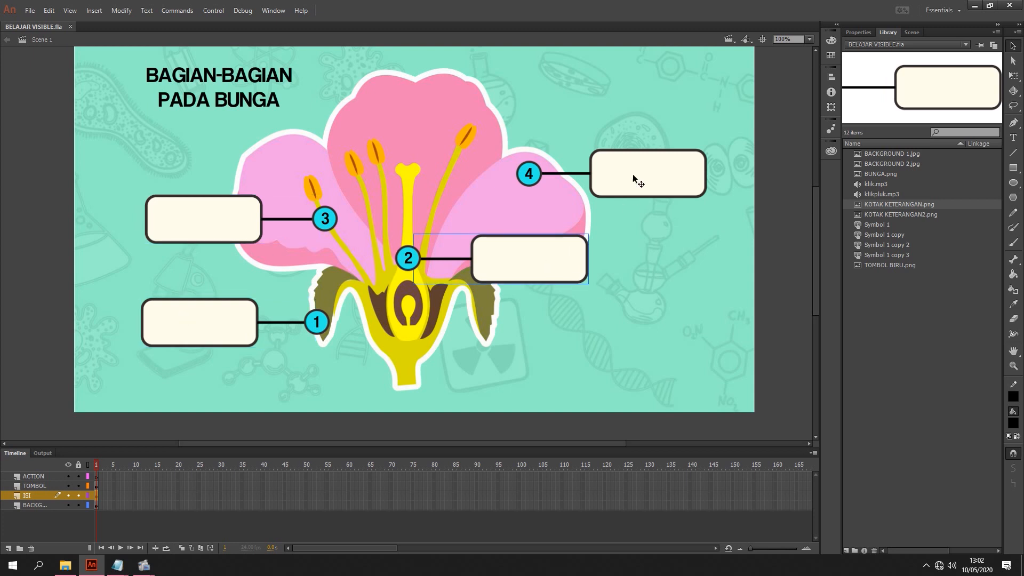
click(632, 176)
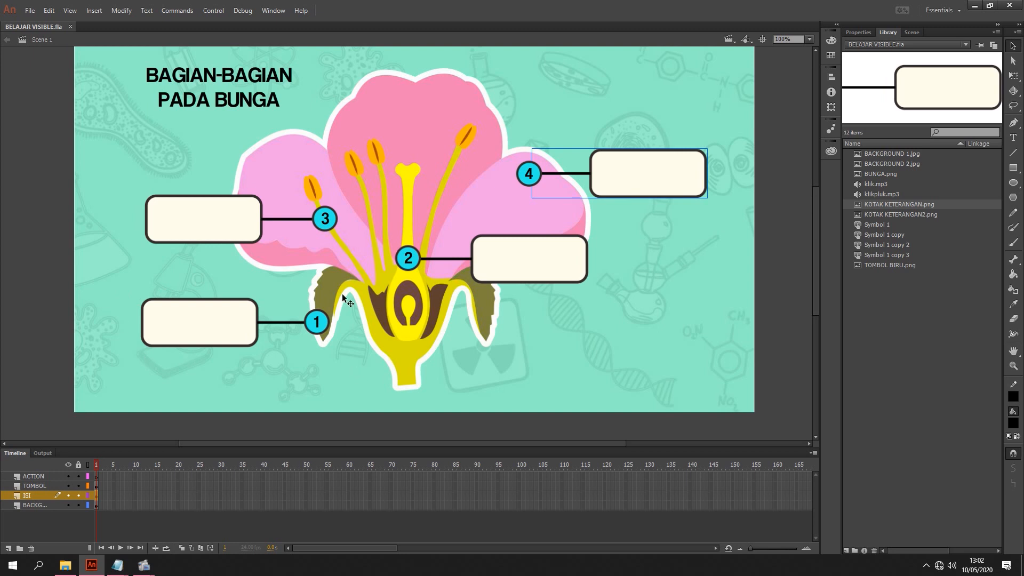
Step: Convert the label box beside button 1 to a symbol of type Button under the suggested name
right_click(209, 326)
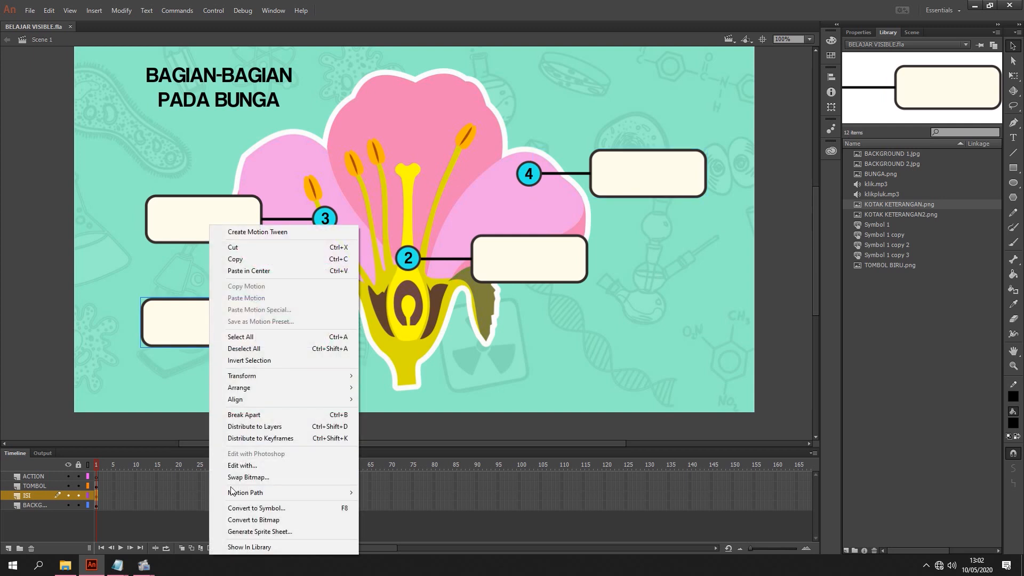
click(242, 506)
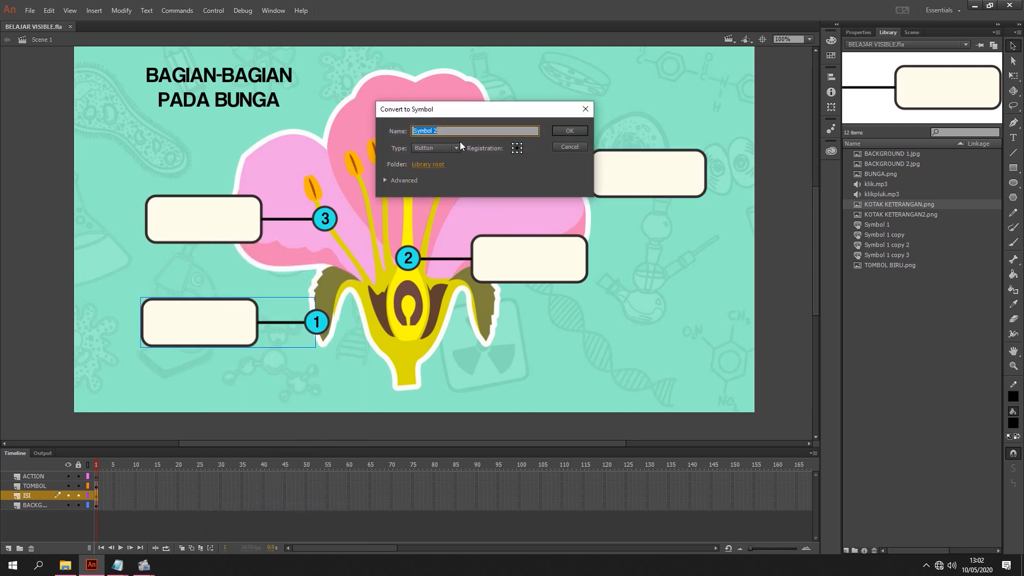
click(456, 147)
click(458, 146)
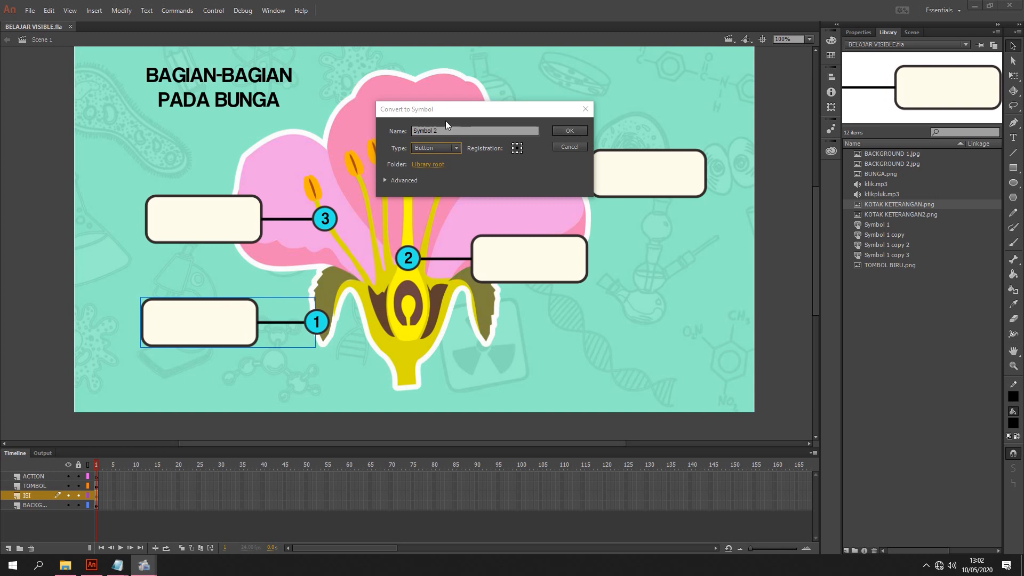
click(578, 133)
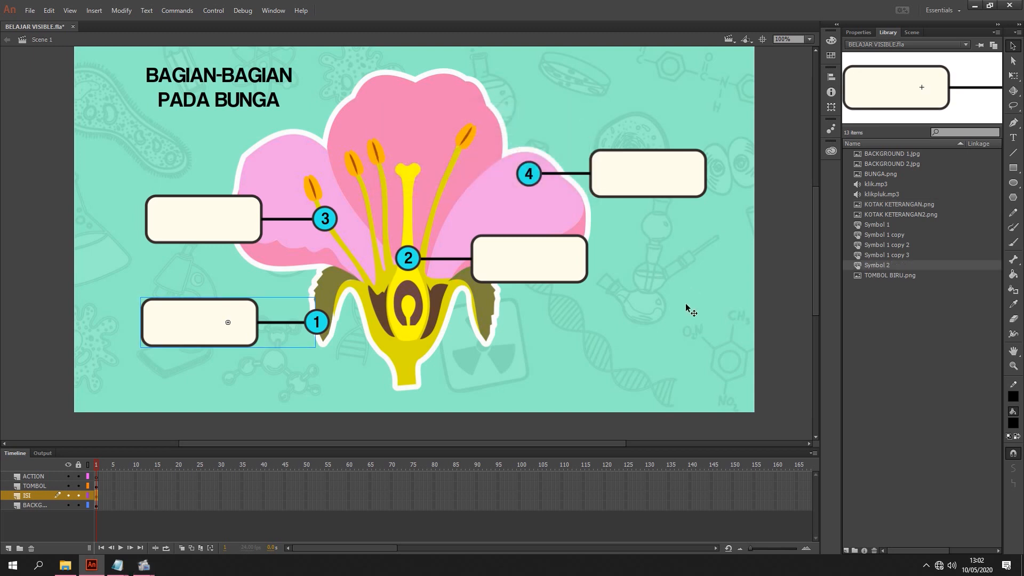
Step: Convert the label box beside button 2 to a Button symbol, keeping the suggested name
click(561, 272)
right_click(561, 272)
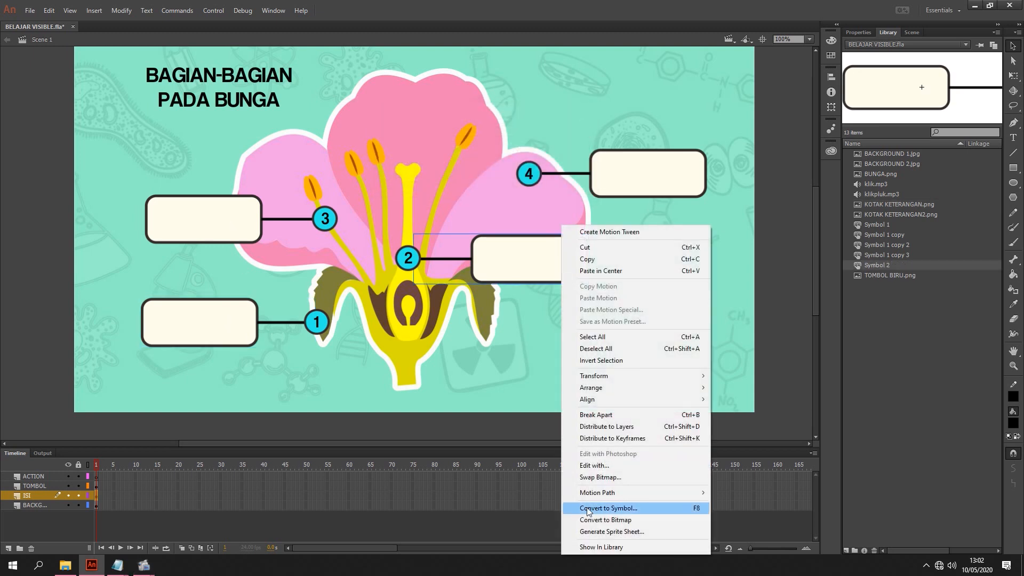
click(589, 508)
click(573, 132)
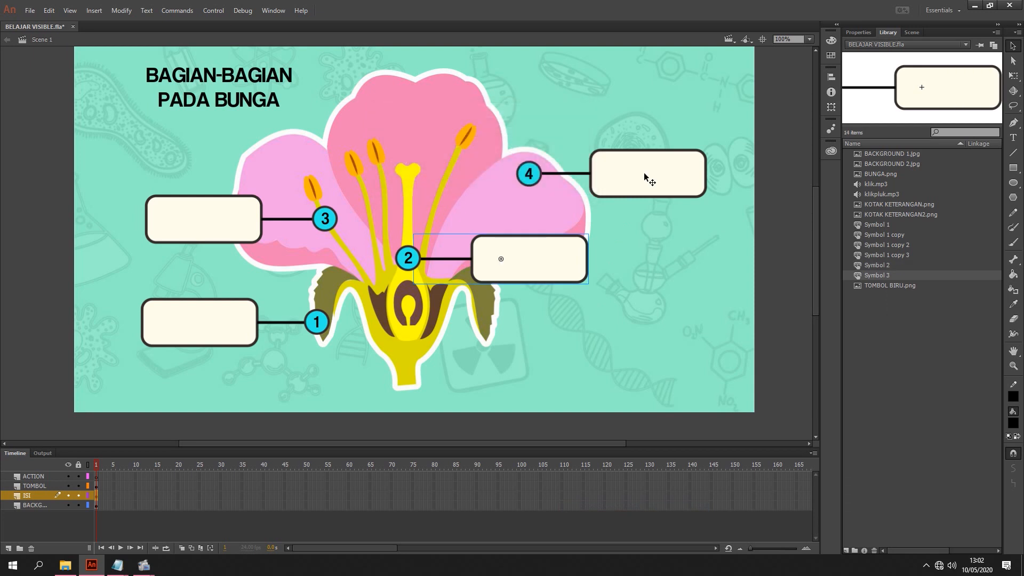
Step: Convert the label box beside button 4 to a Button symbol under the suggested name
right_click(645, 174)
click(693, 457)
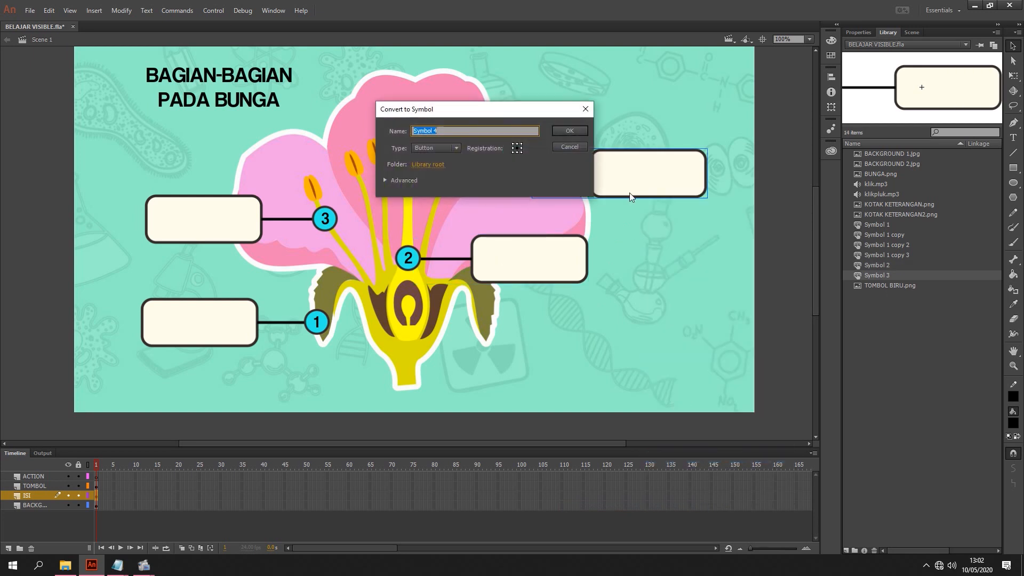
click(573, 132)
Step: Convert the label box beside button 3 to a Button symbol, keeping the suggested name, and deselect it
click(187, 203)
right_click(187, 202)
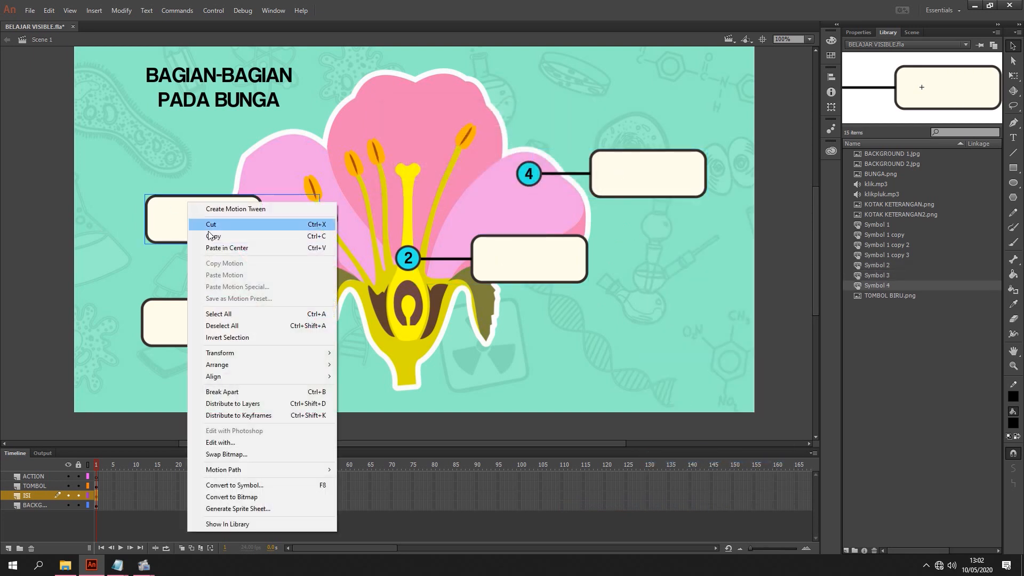
click(261, 487)
click(568, 131)
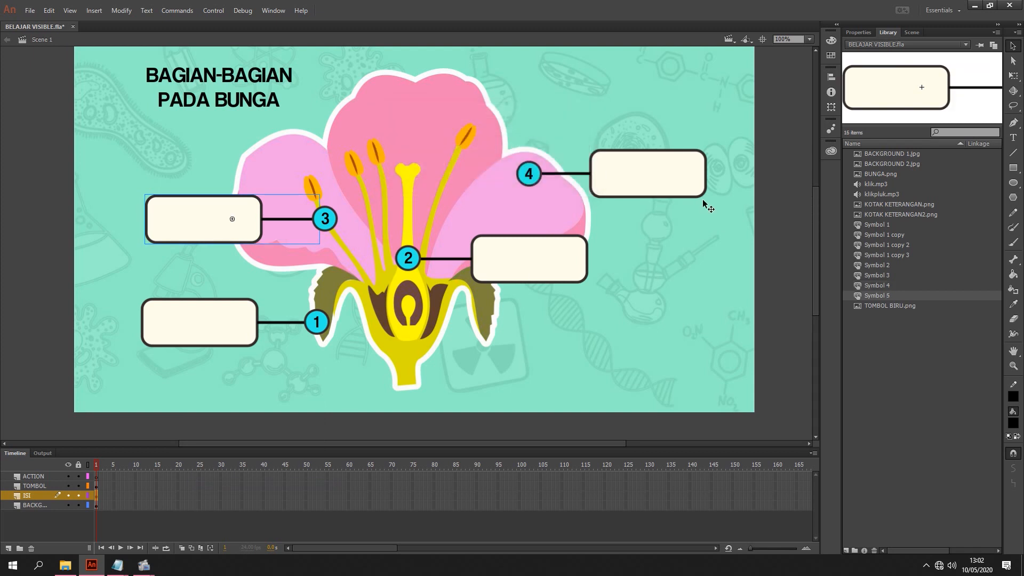
click(767, 199)
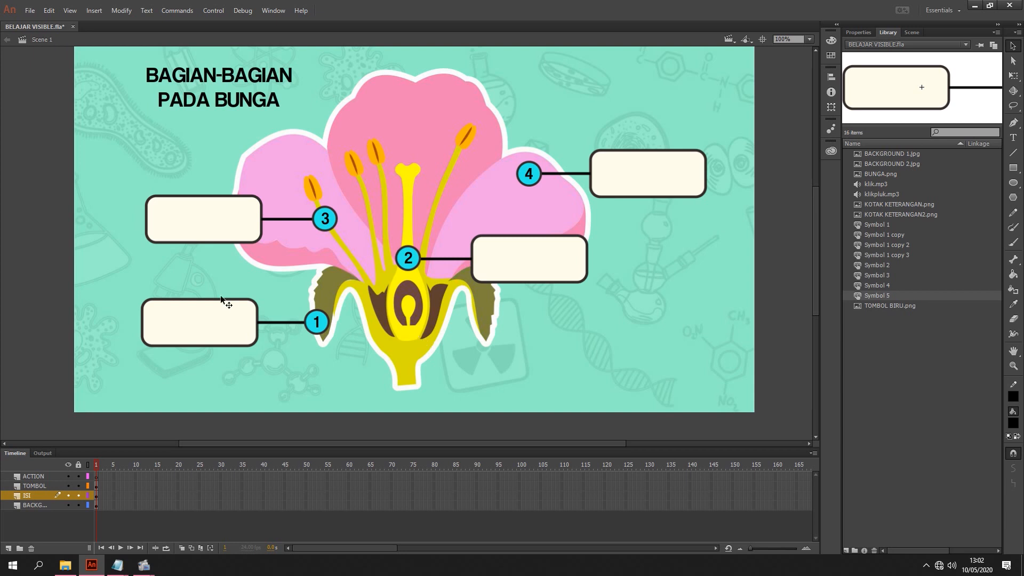
Step: Open the label box symbol beside button 1 for editing and insert a frame at Over and a keyframe at Down
double_click(233, 325)
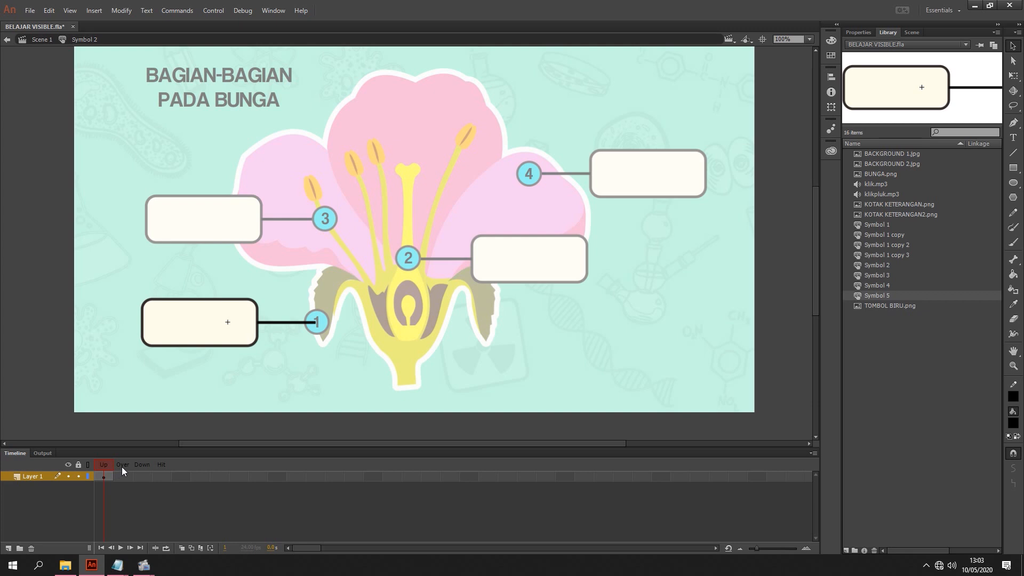
click(122, 476)
right_click(123, 476)
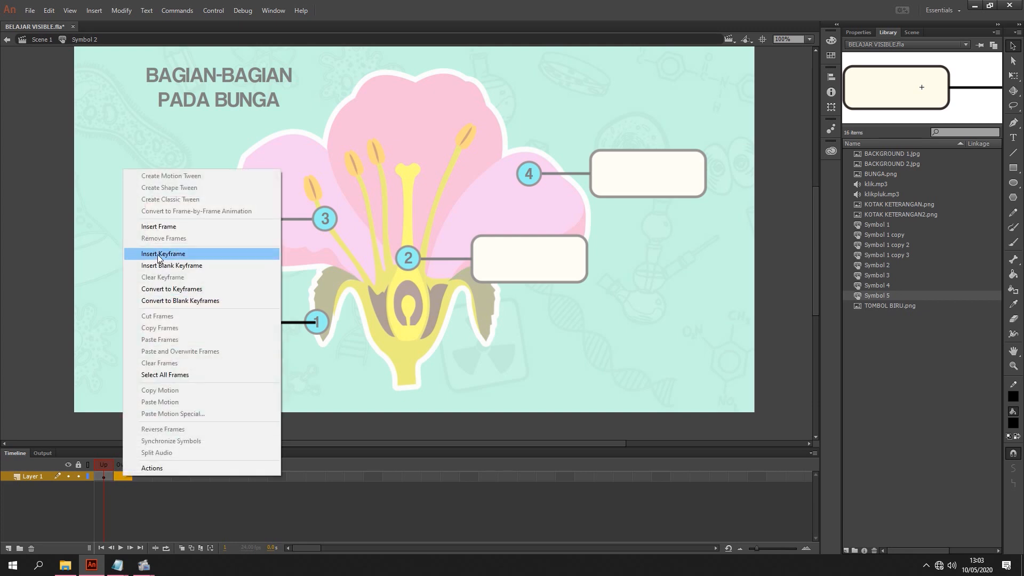
click(183, 227)
click(113, 467)
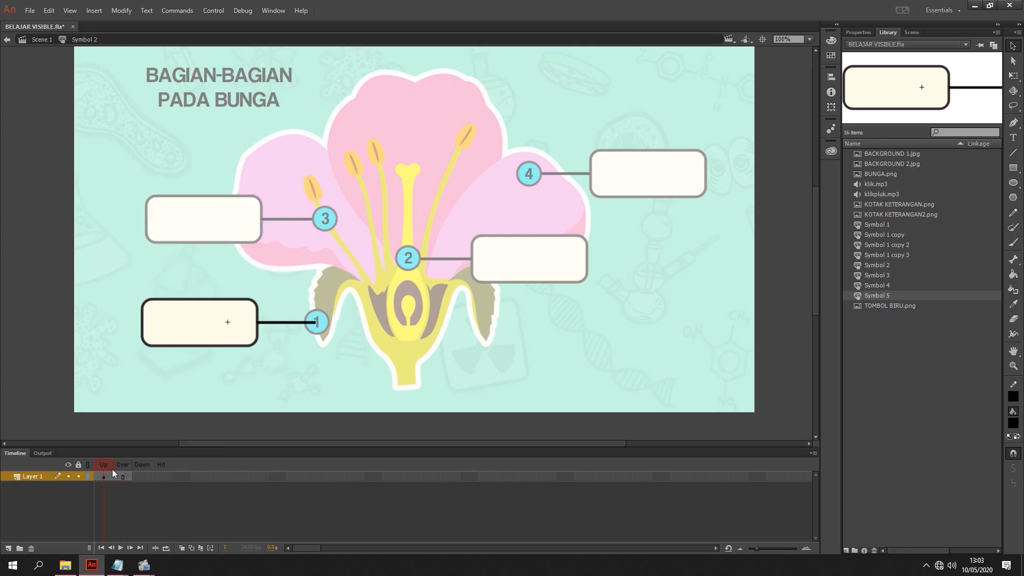
right_click(146, 478)
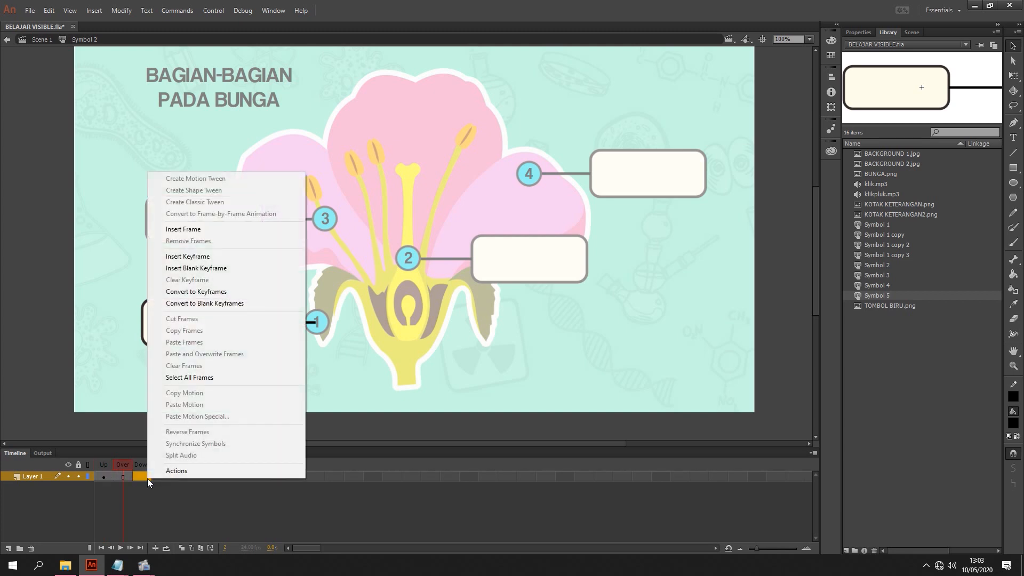
click(203, 256)
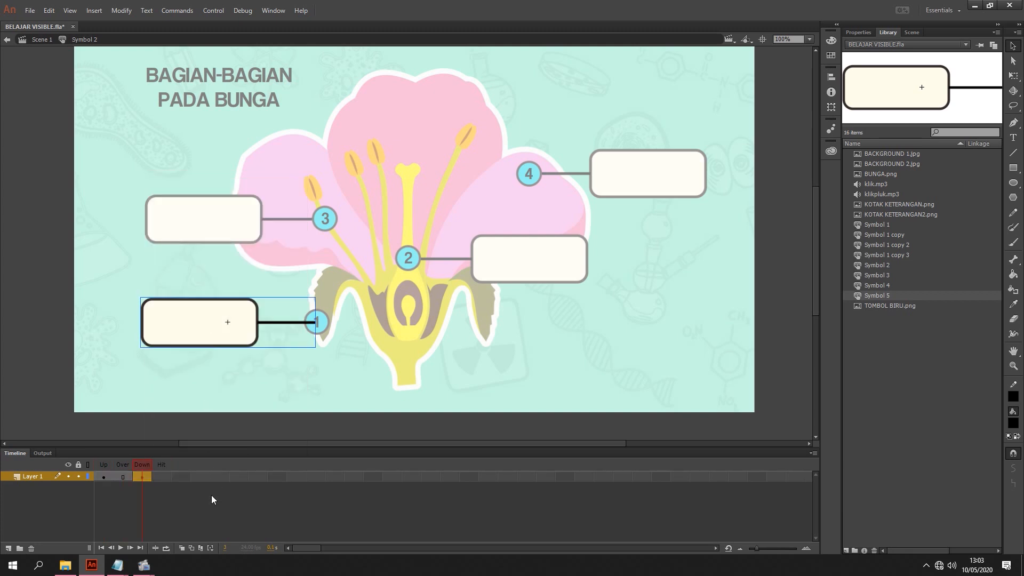
Step: Assign the klik.mp3 sound to the Down keyframe of the label box symbol beside button 1
click(142, 477)
click(858, 32)
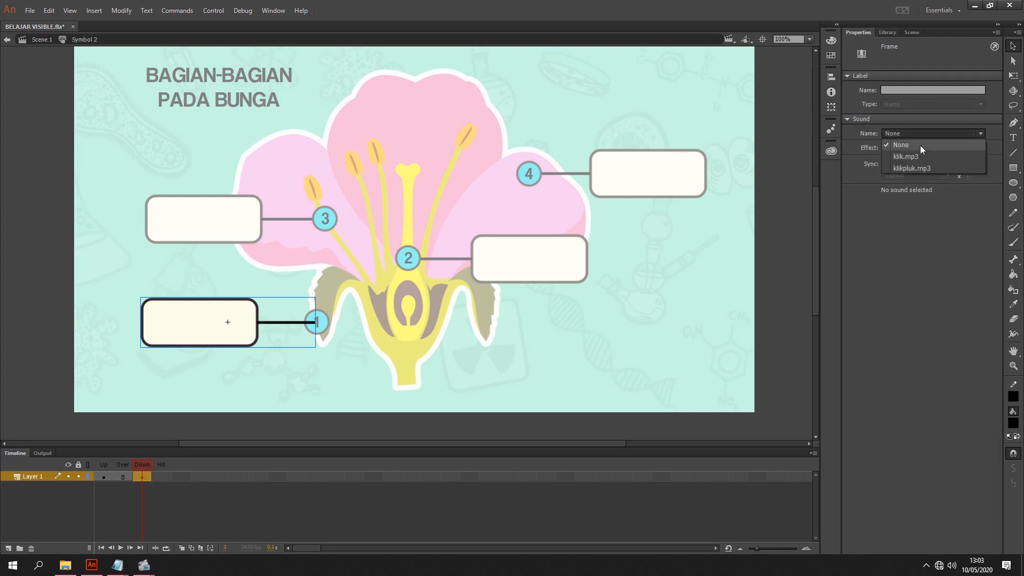
click(919, 156)
click(151, 490)
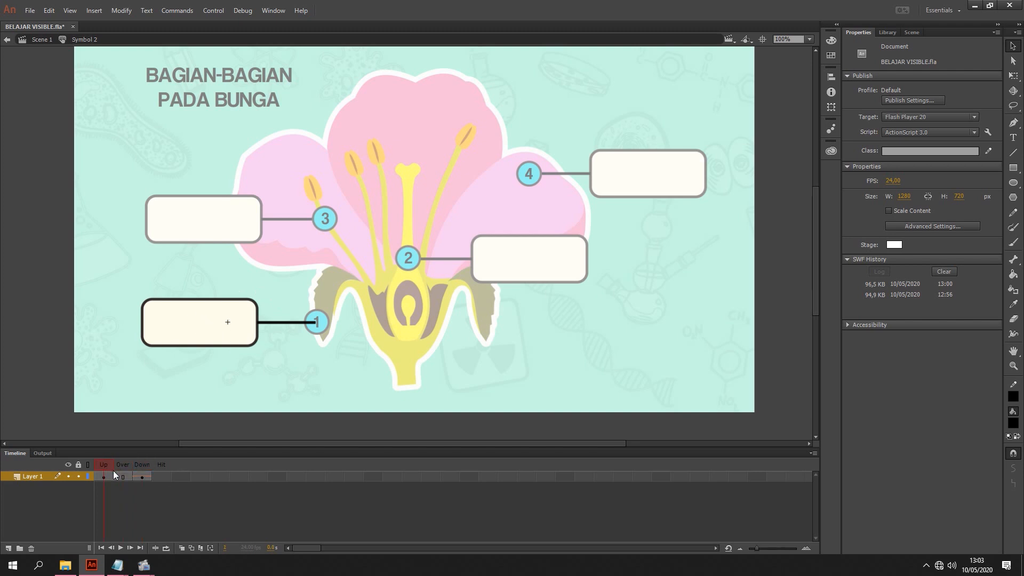
Step: Add a new layer with the text KELOPAK centred in the label box beside button 1, and return to Scene 1
click(8, 548)
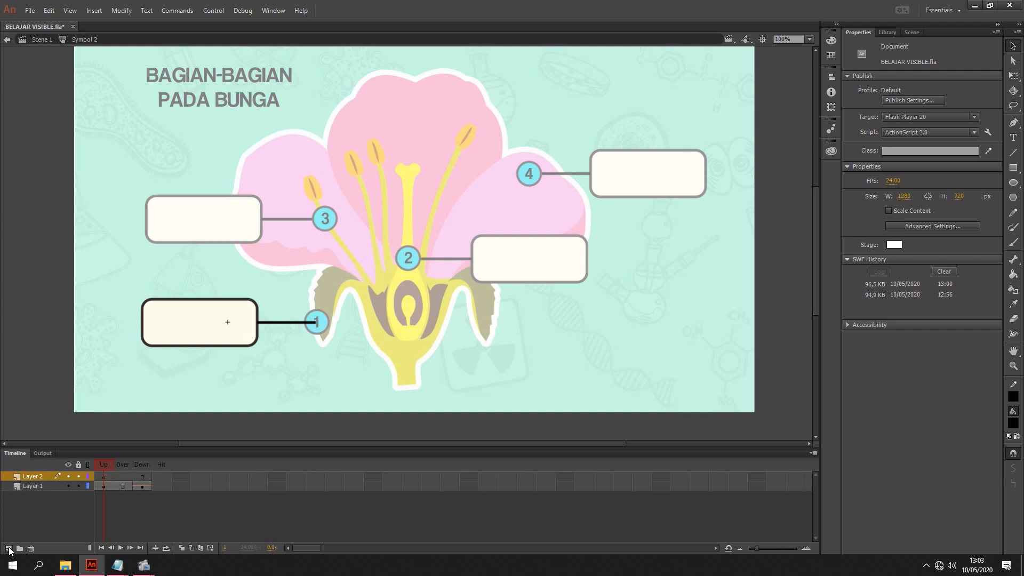
click(102, 476)
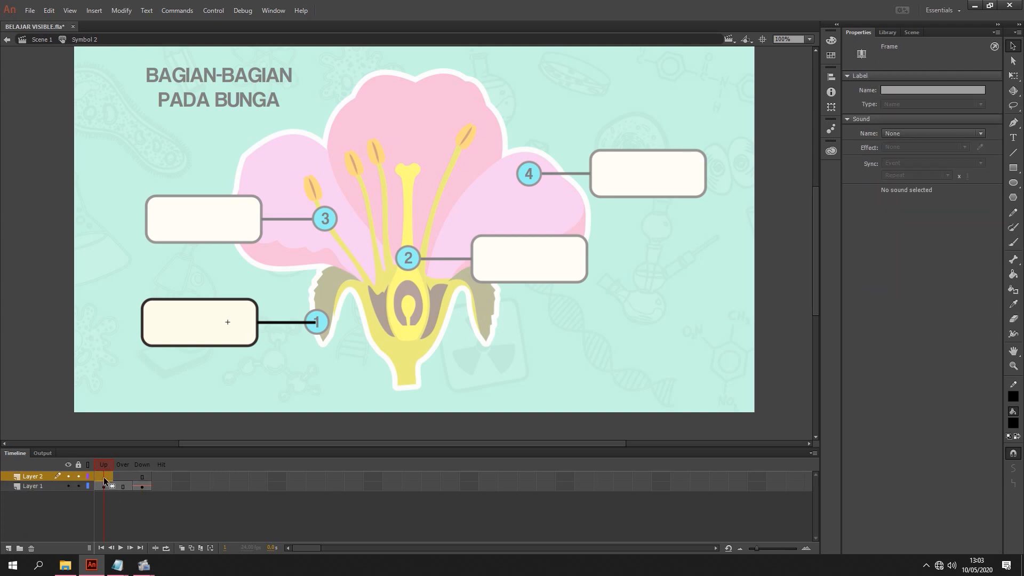
click(1013, 137)
click(170, 315)
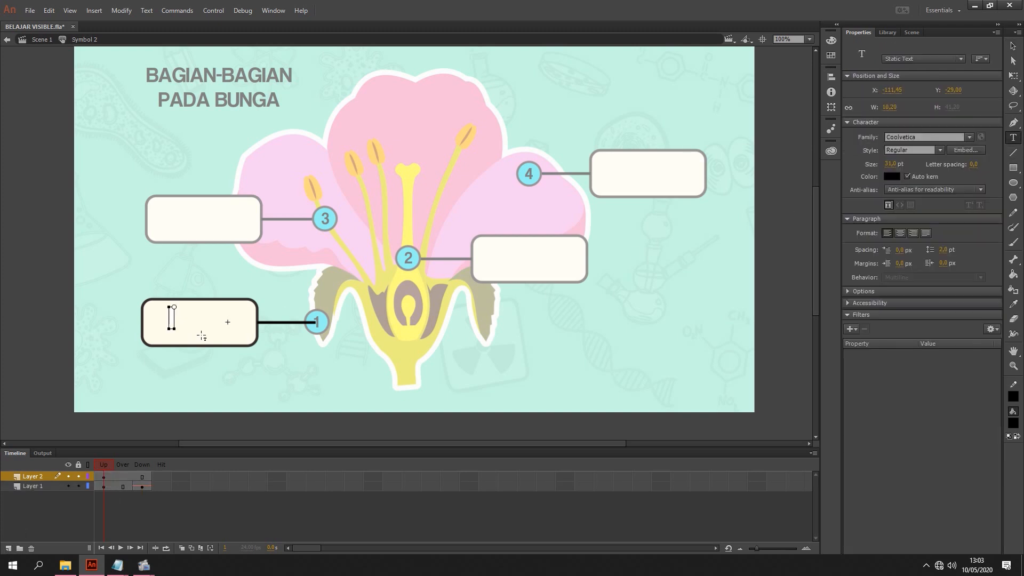
text(KELOPAK)
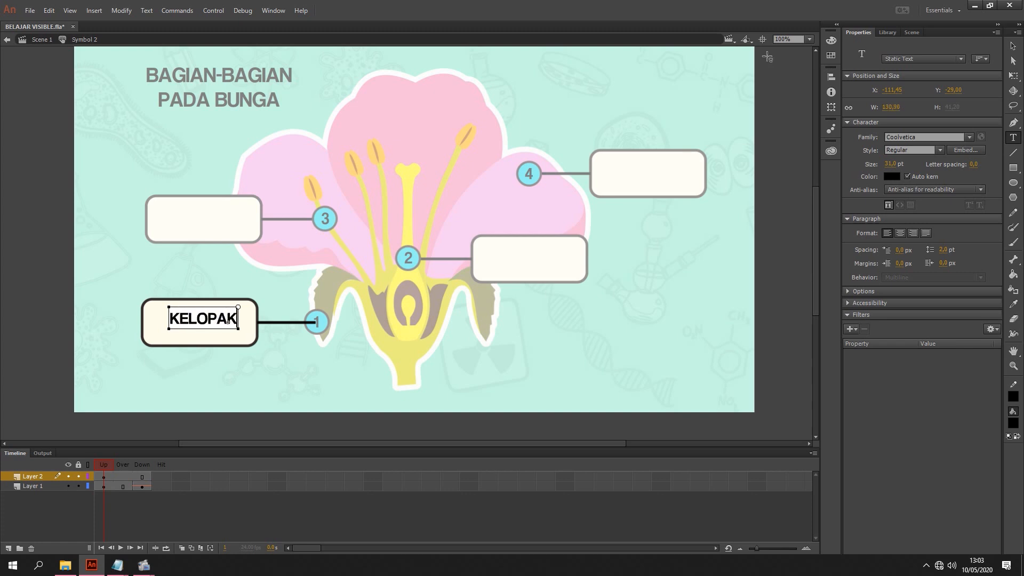
click(1013, 46)
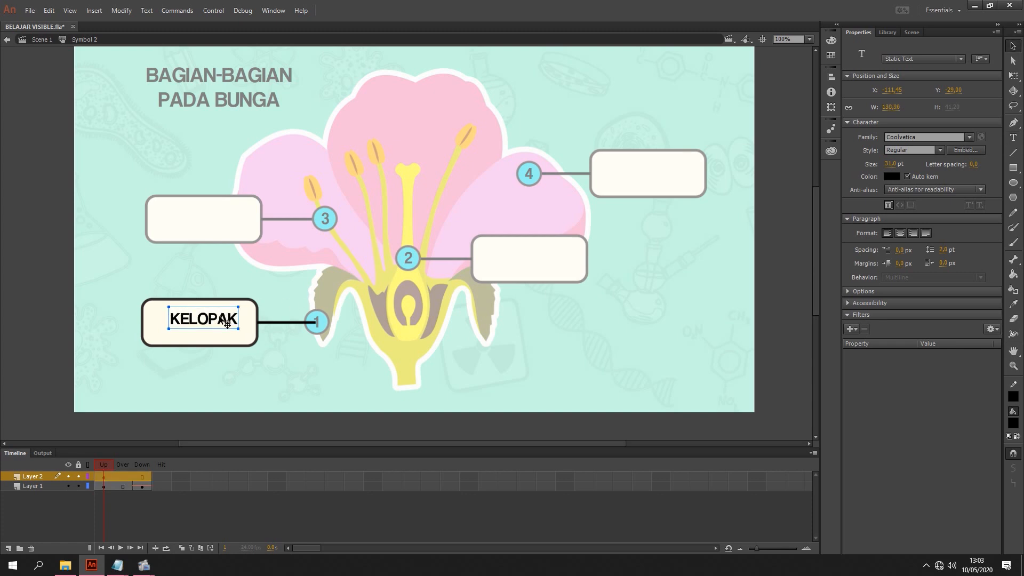
drag(211, 319, 225, 323)
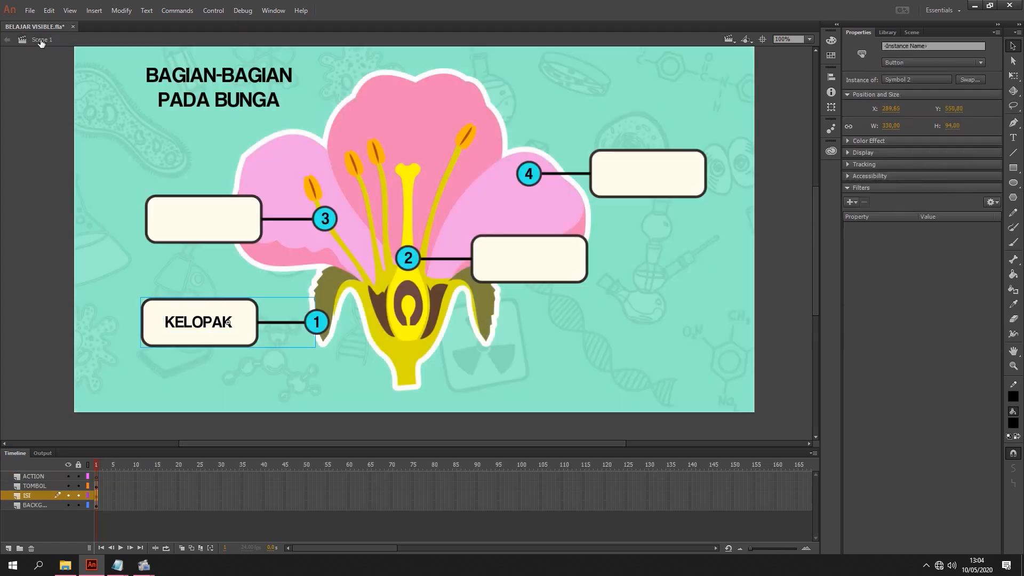
click(42, 40)
click(41, 189)
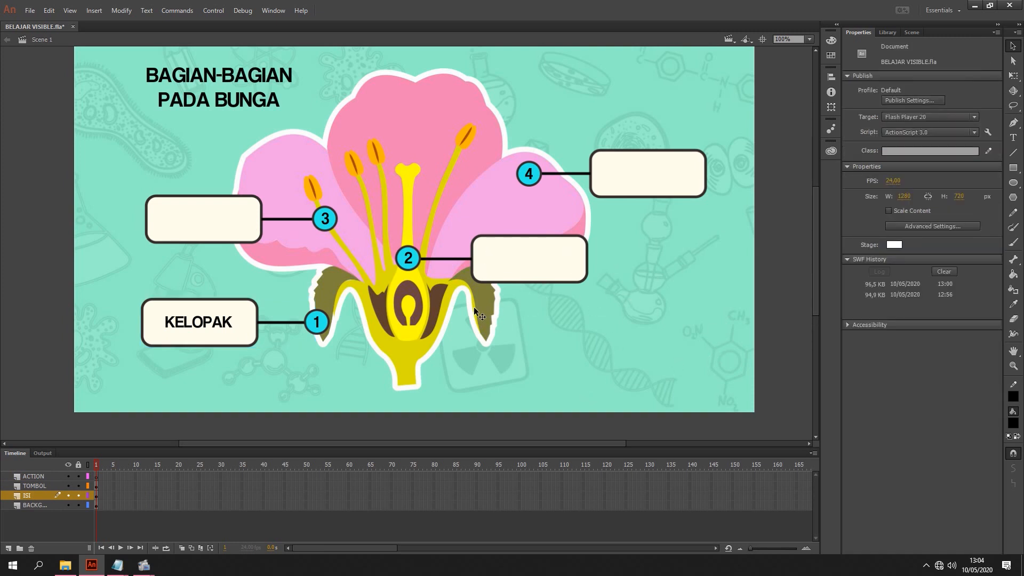
Step: Open the label box symbol beside button 2 for editing and insert a frame at Over and a keyframe at Down
double_click(563, 260)
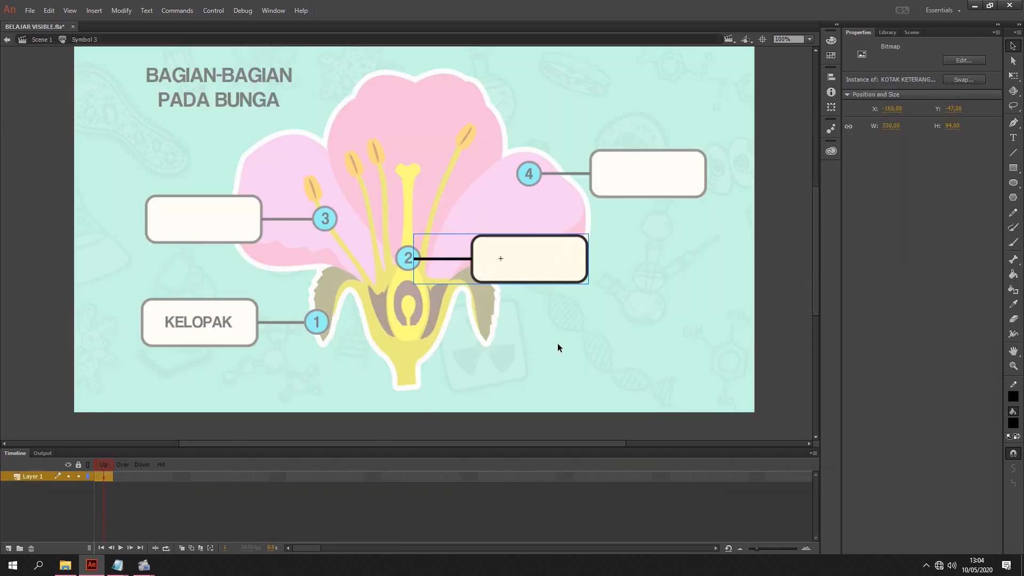
right_click(123, 476)
click(160, 223)
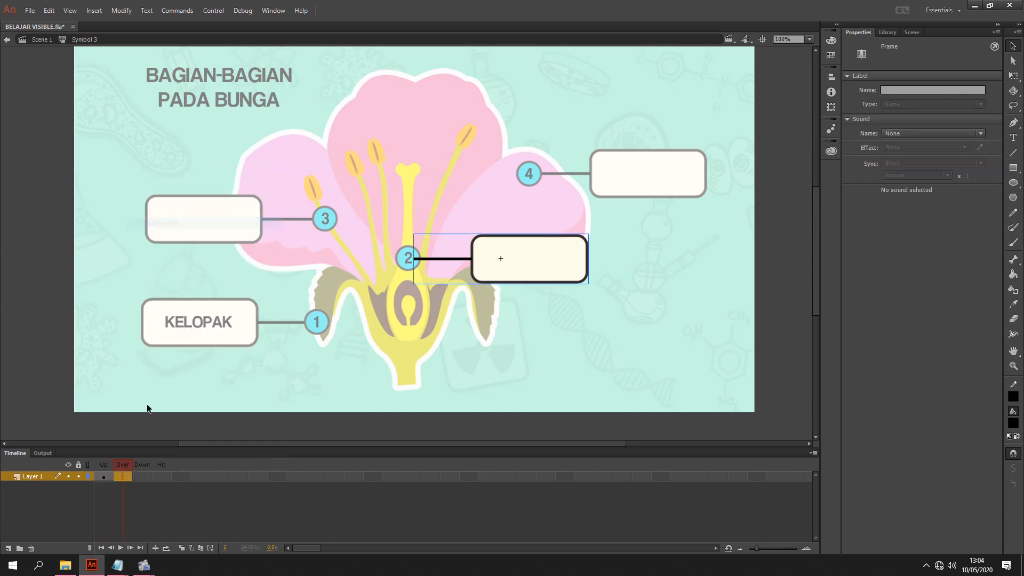
right_click(149, 476)
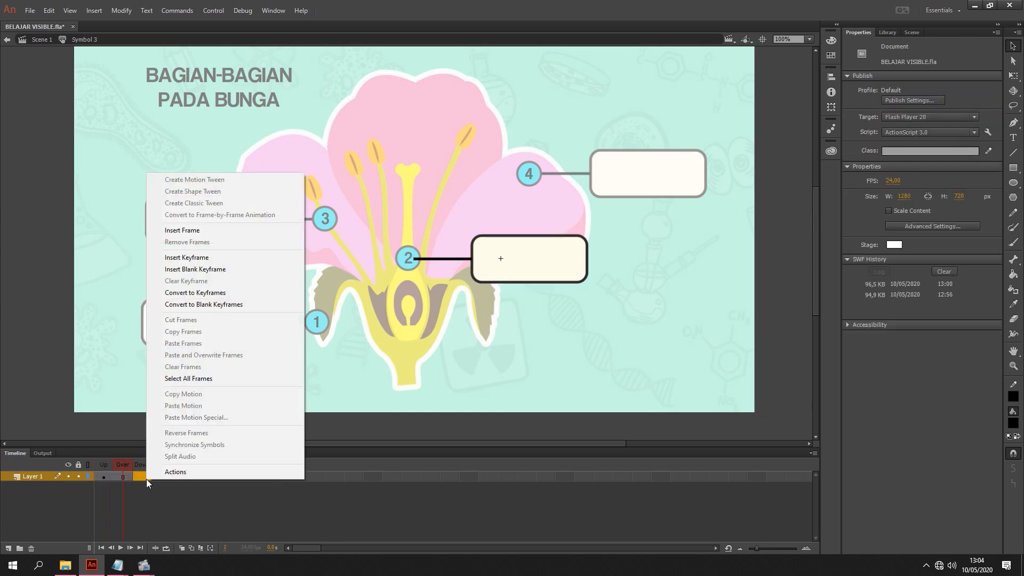
click(195, 258)
Step: Assign the klik.mp3 sound to the Down keyframe of the label box symbol beside button 2
click(146, 477)
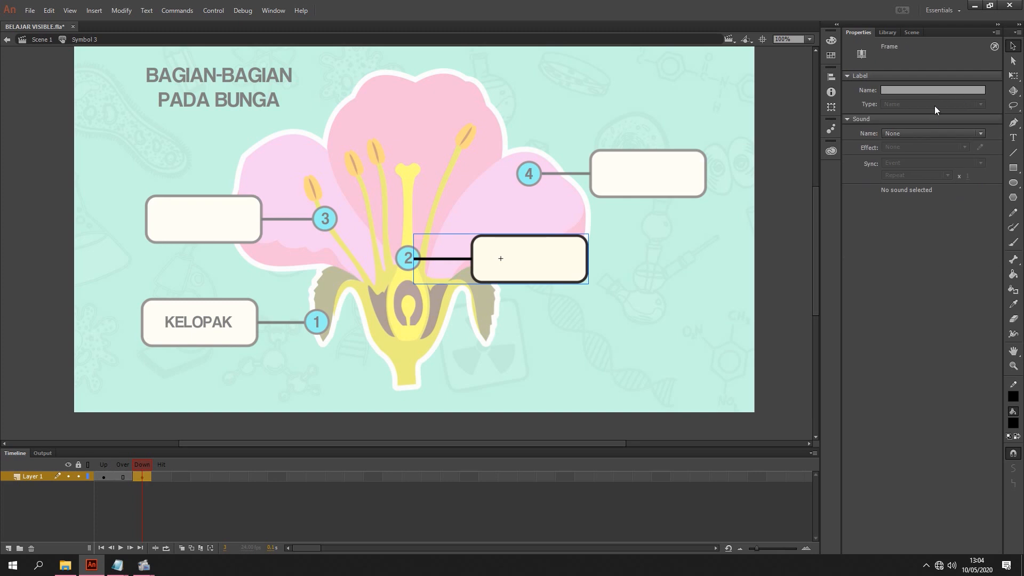
click(918, 131)
click(918, 144)
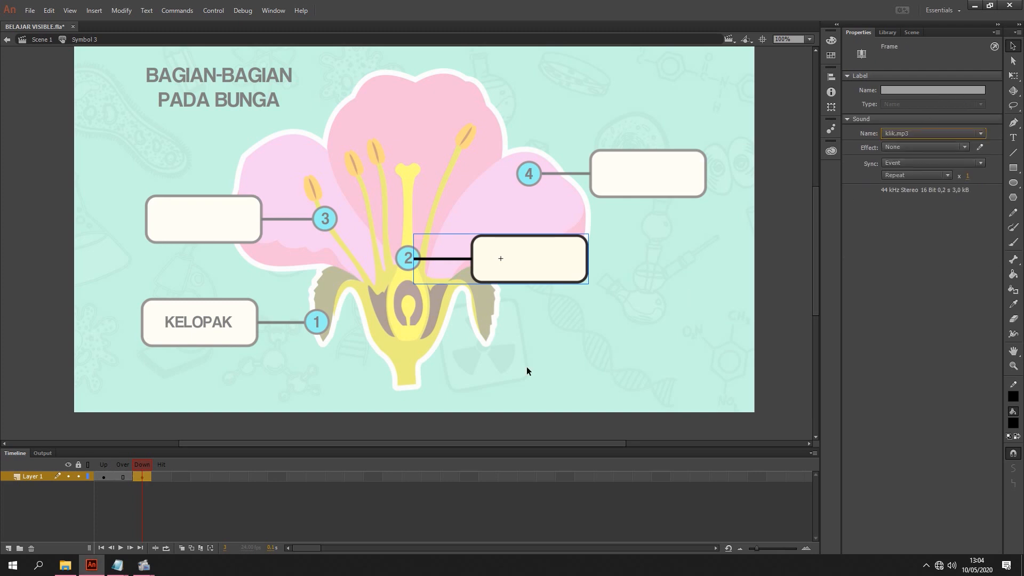
Step: Add a new layer with the text PUTIK centred in the label box beside button 2, and return to Scene 1
click(8, 548)
click(145, 477)
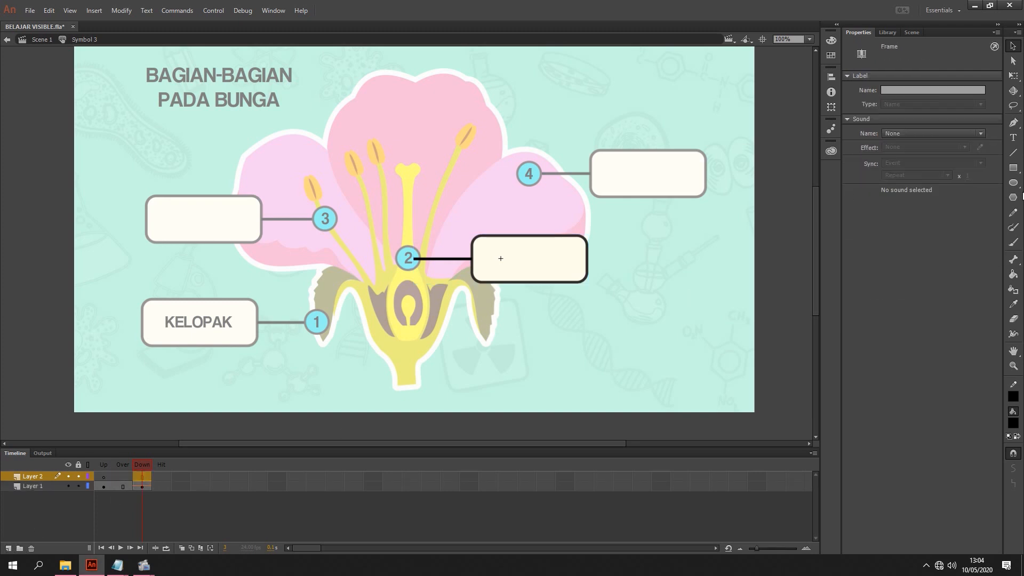
key(t)
click(508, 267)
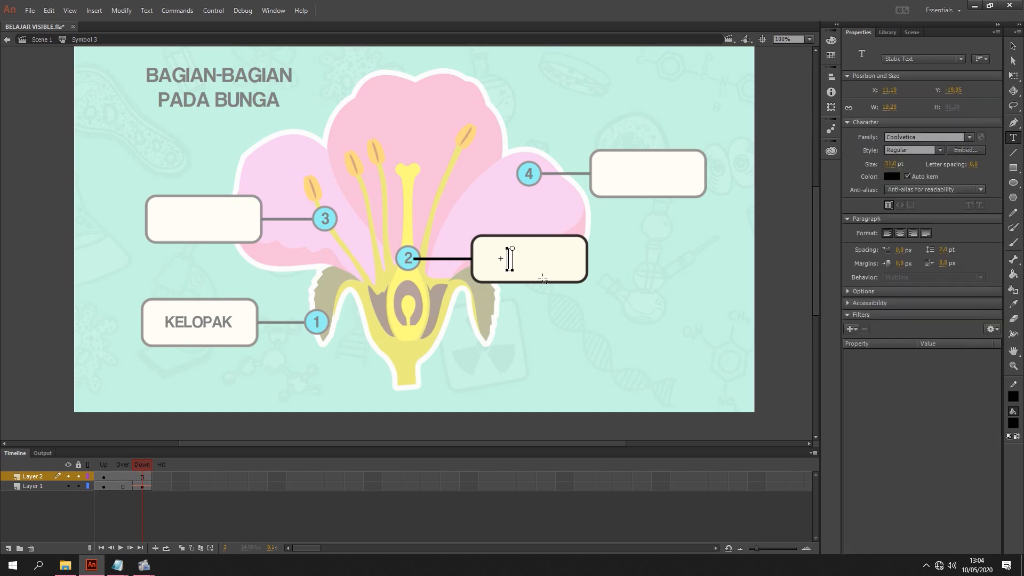
text(PUTIK)
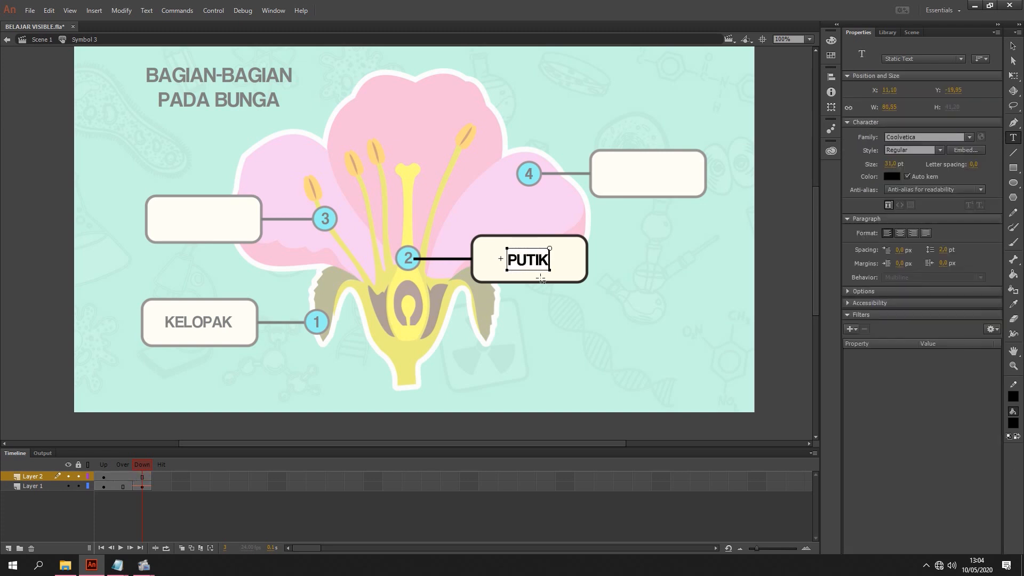
click(1012, 47)
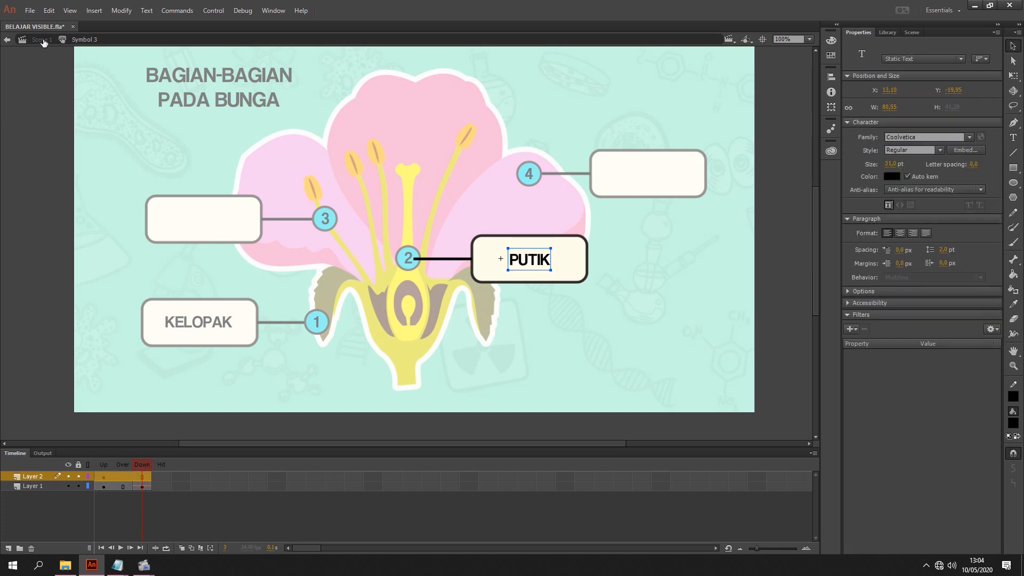
click(37, 41)
Step: Open the label box symbol beside button 3 for editing and insert a frame at Over and a keyframe at Down
double_click(155, 217)
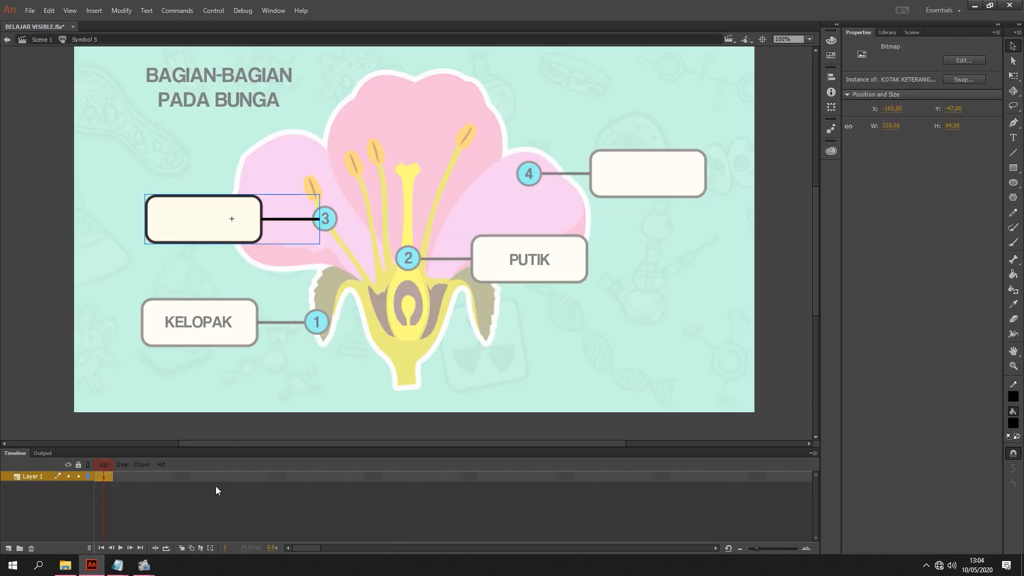
right_click(120, 477)
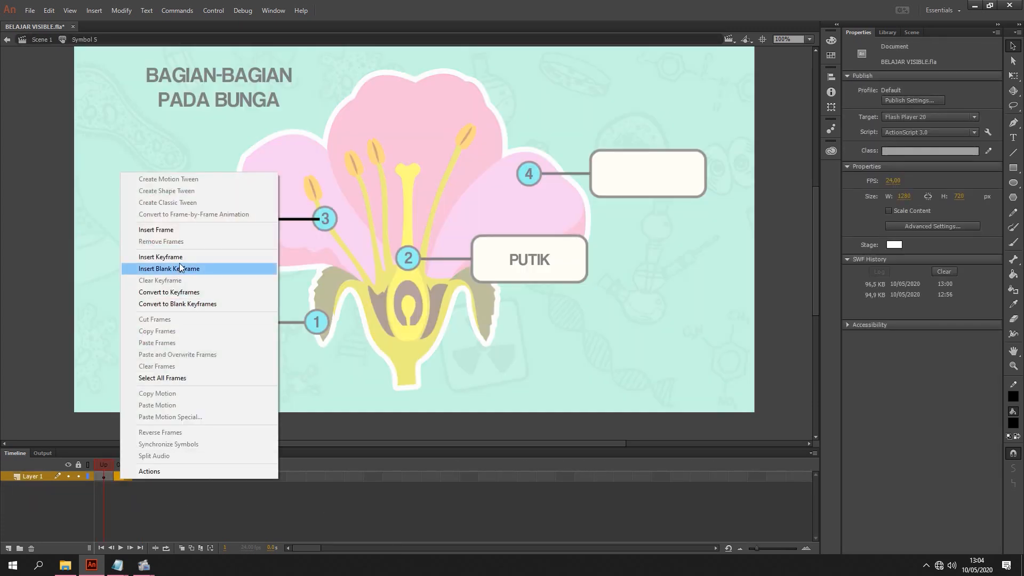
click(123, 476)
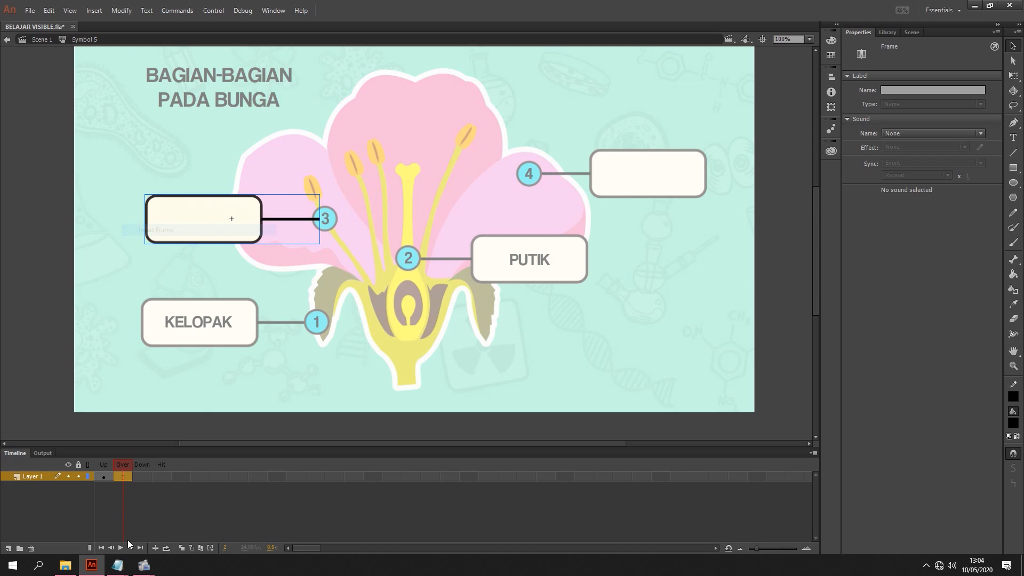
right_click(144, 477)
click(195, 255)
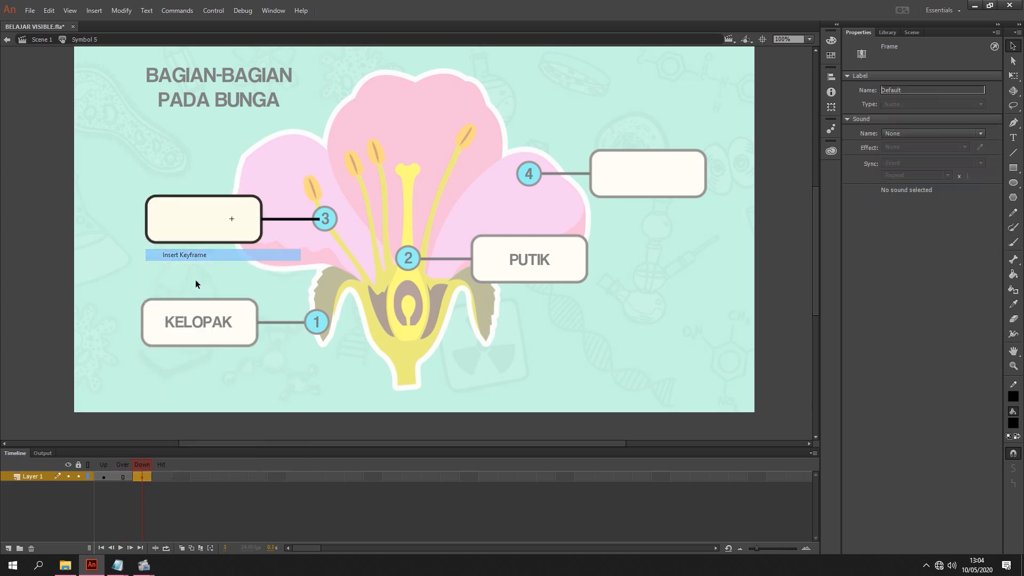
Step: Assign the klik.mp3 sound to the Down keyframe of the label box symbol beside button 3
click(142, 476)
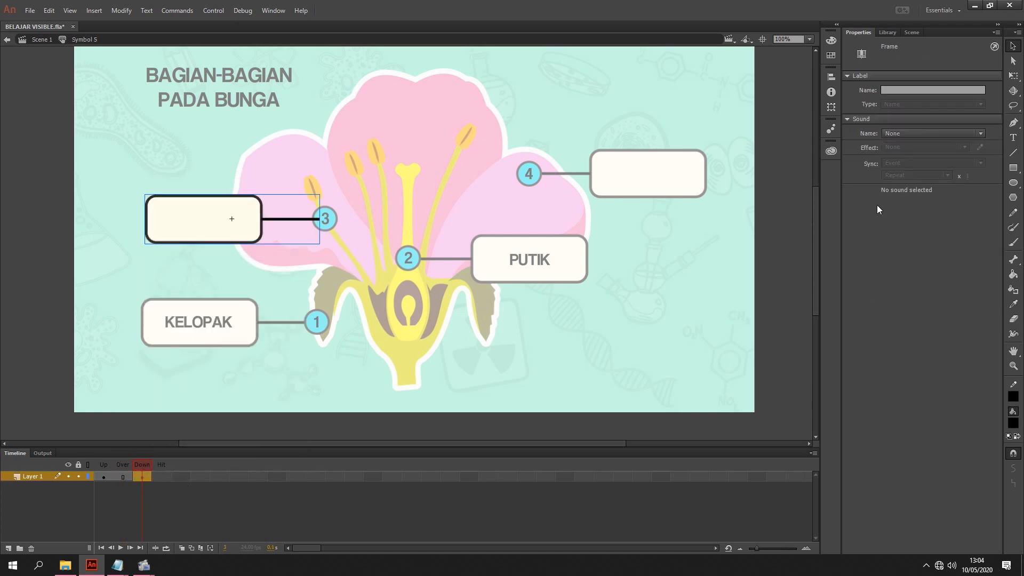
click(909, 133)
click(917, 161)
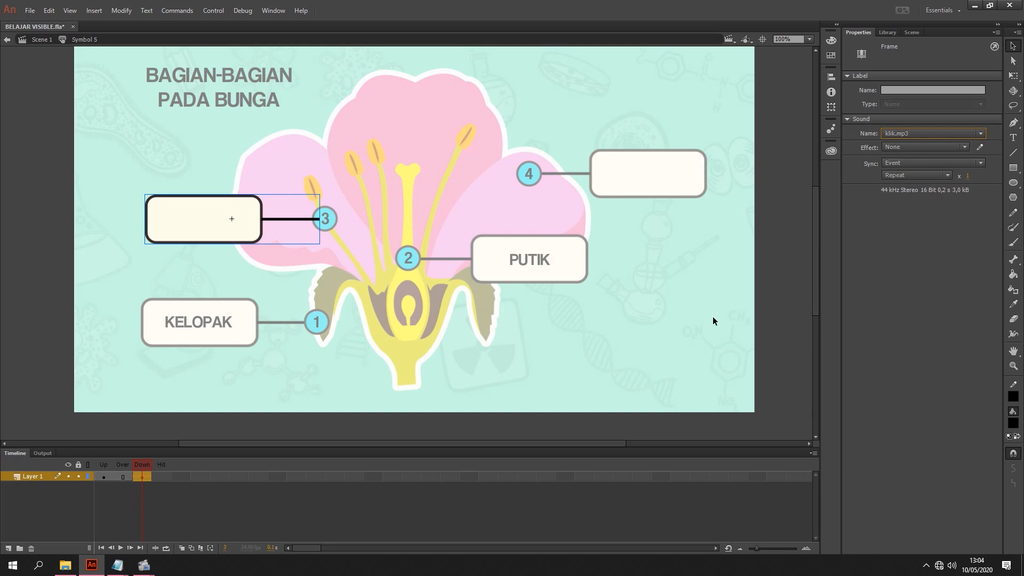
Step: Add a new layer with the text BENANG SARI in the label box beside button 3, and return to Scene 1
click(8, 548)
click(103, 476)
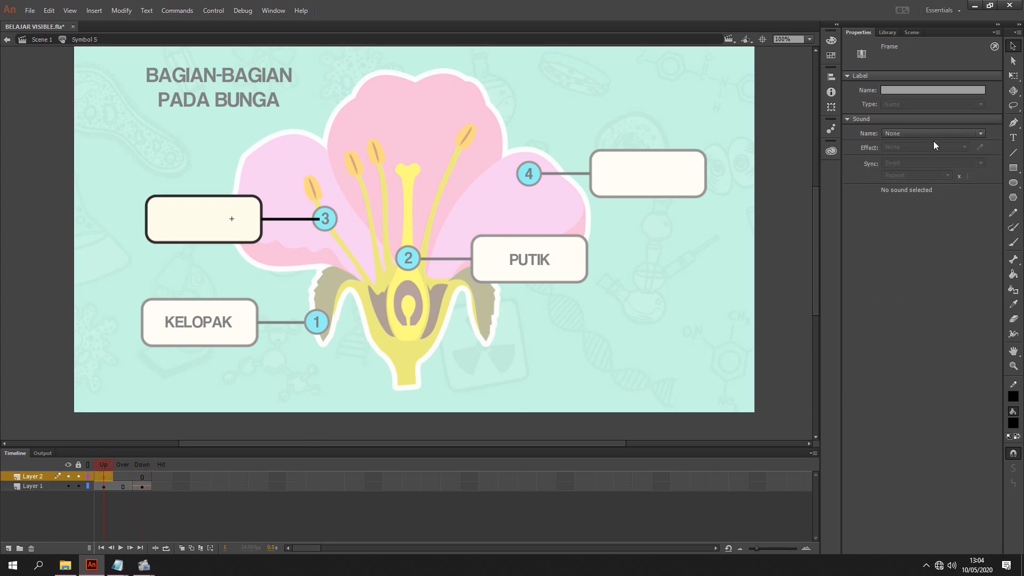
click(1013, 138)
click(169, 220)
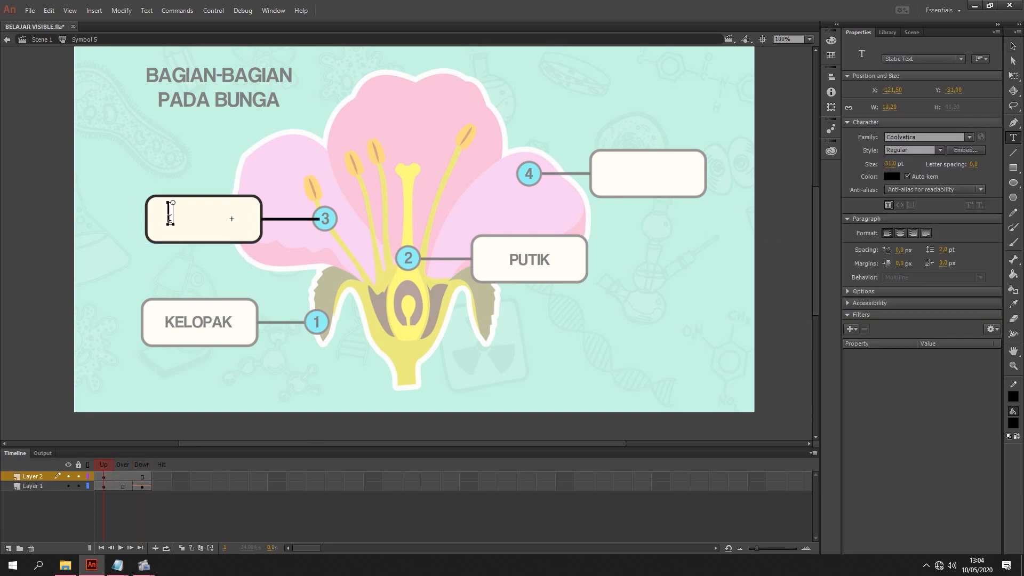
text(BENANG SARI)
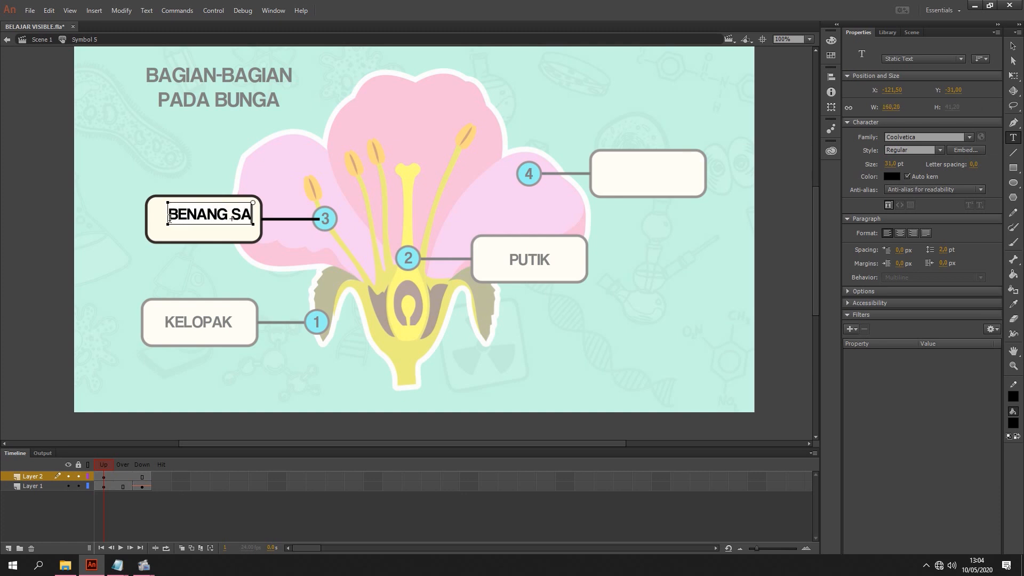
key(Escape)
click(48, 44)
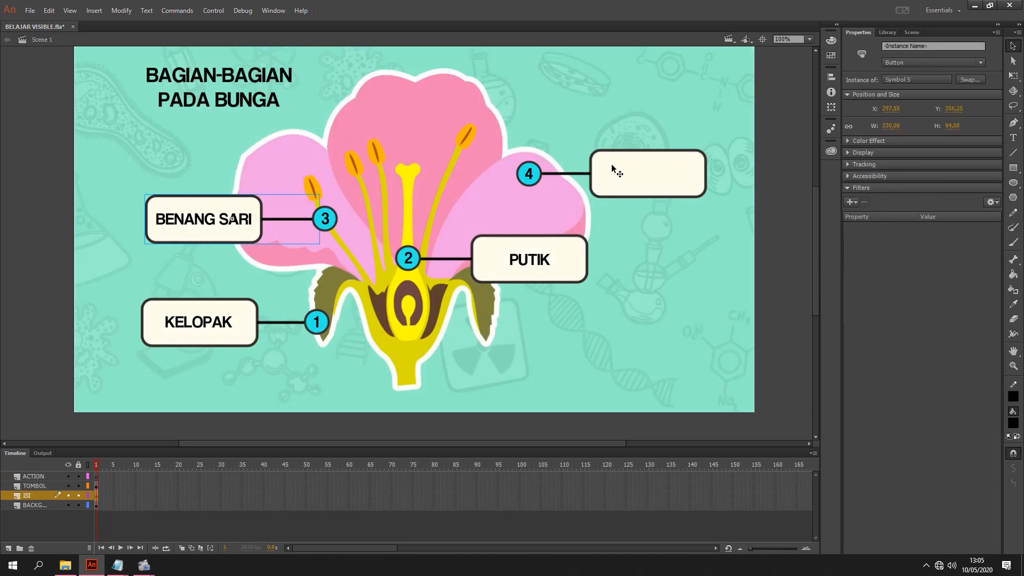
Step: Open the label box symbol beside button 4 for editing and insert a frame at Over and a keyframe at Down
double_click(626, 177)
right_click(121, 476)
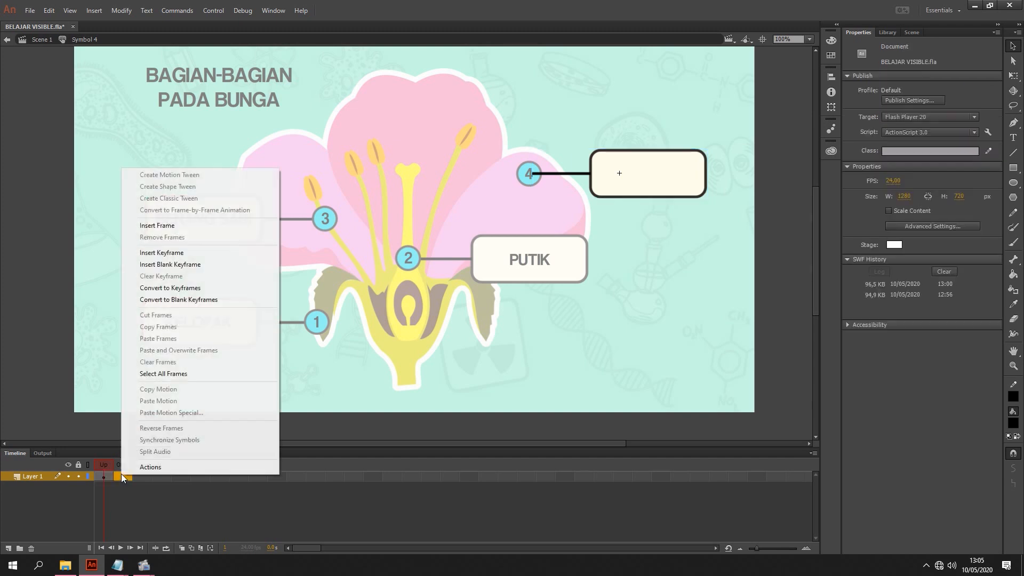
click(160, 223)
right_click(141, 476)
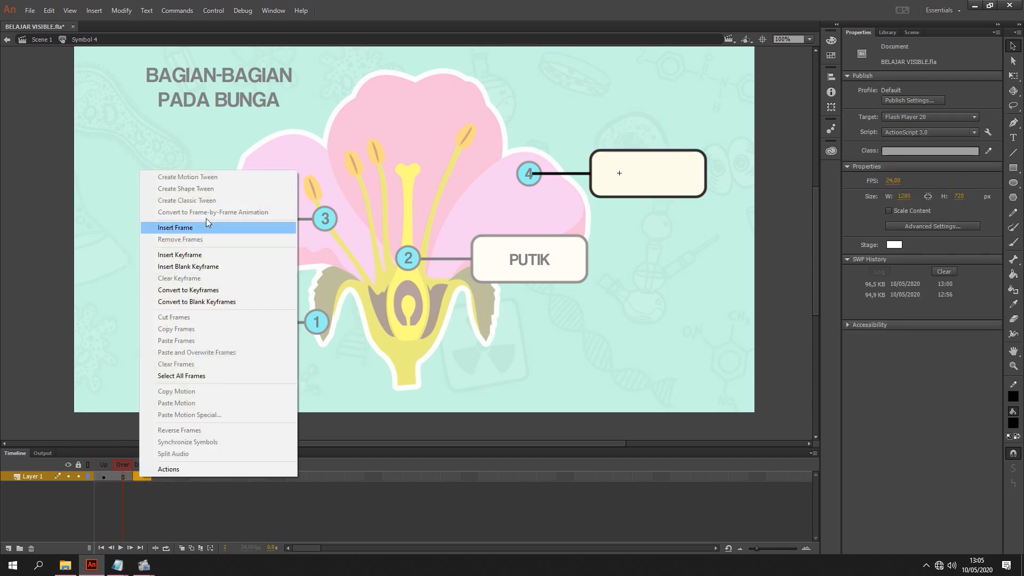
click(182, 254)
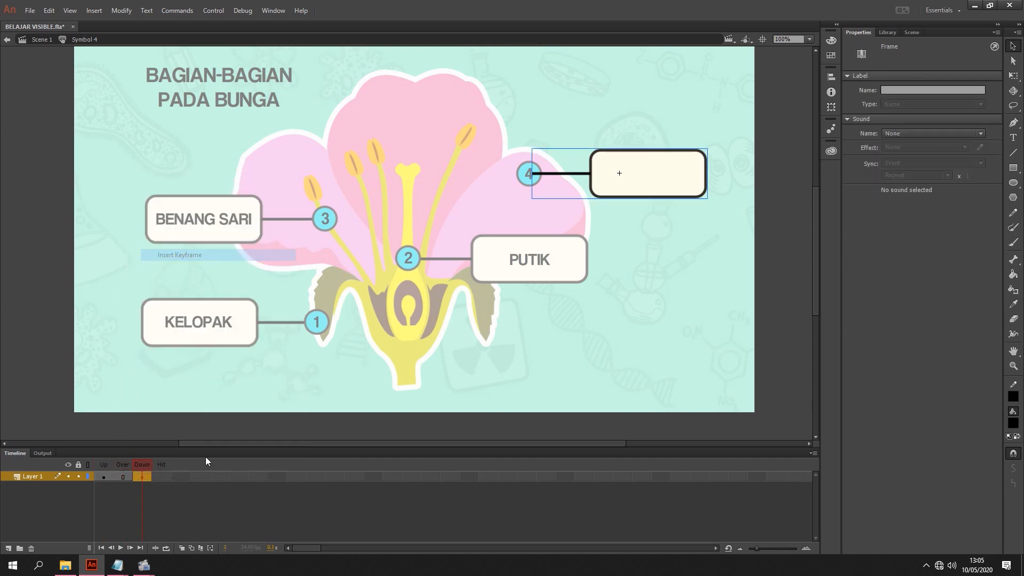
Step: Assign the klik.mp3 sound to the Down keyframe of the label box symbol beside button 4
click(148, 478)
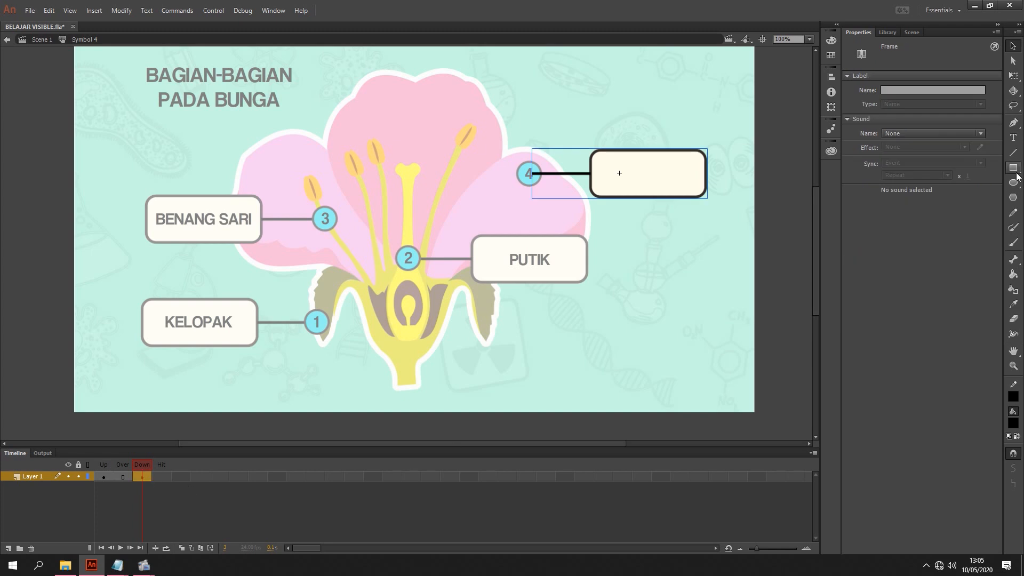
click(926, 132)
click(923, 155)
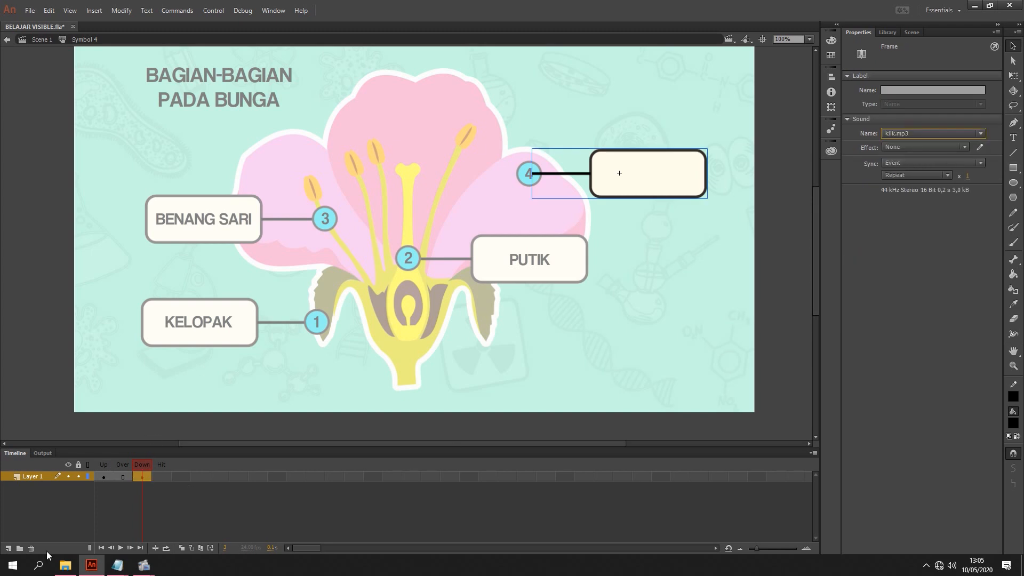
Step: Add a new layer with the text MAHKOTA in the label box beside button 4, and return to Scene 1
click(9, 549)
click(146, 476)
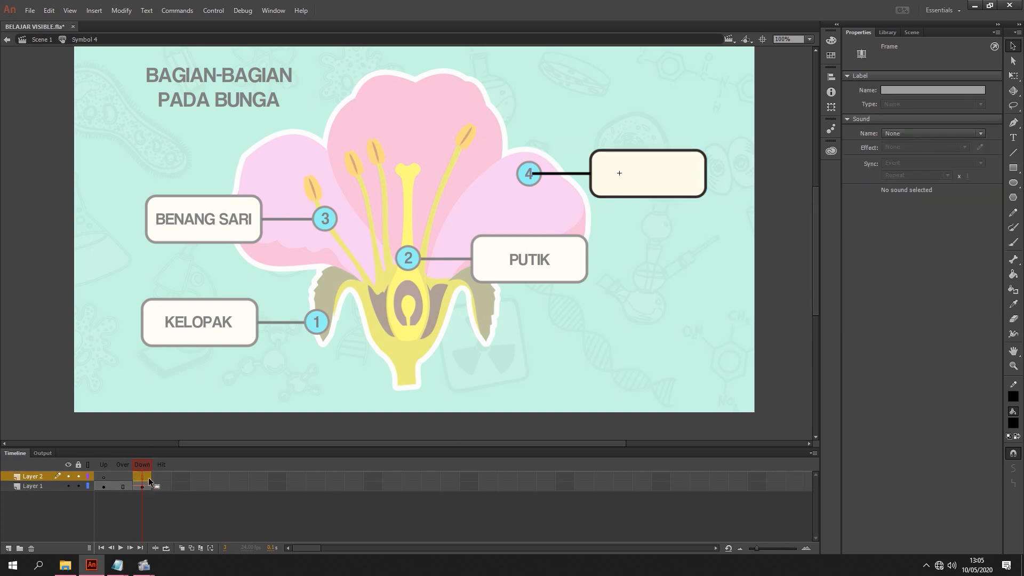
click(1012, 137)
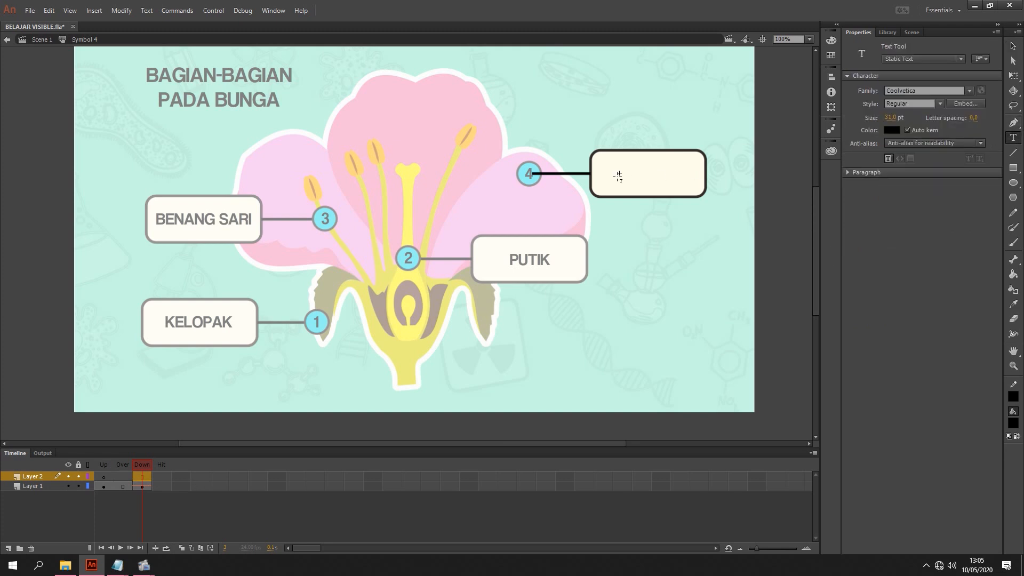
click(614, 166)
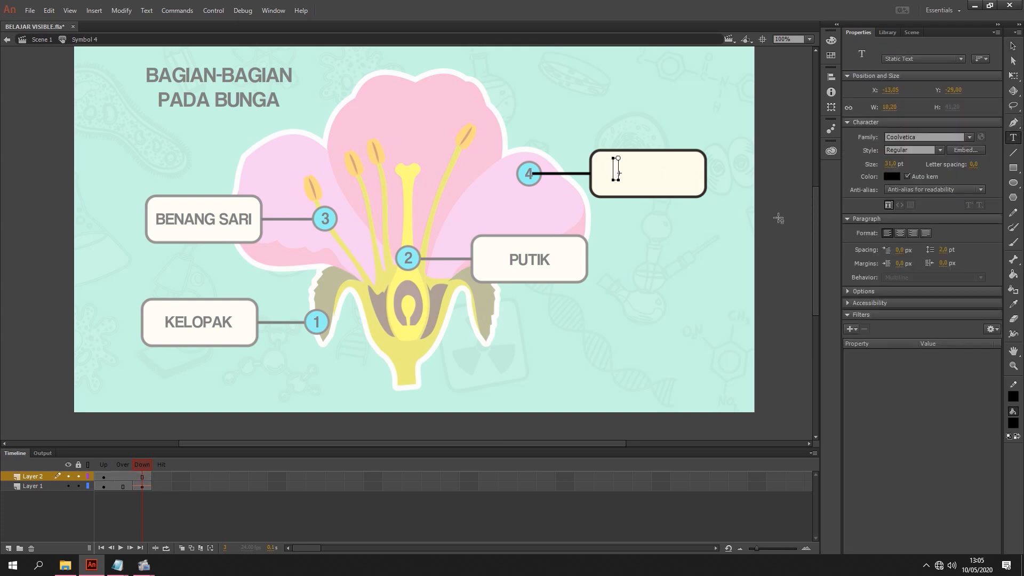
text(MAHKOTA)
click(41, 39)
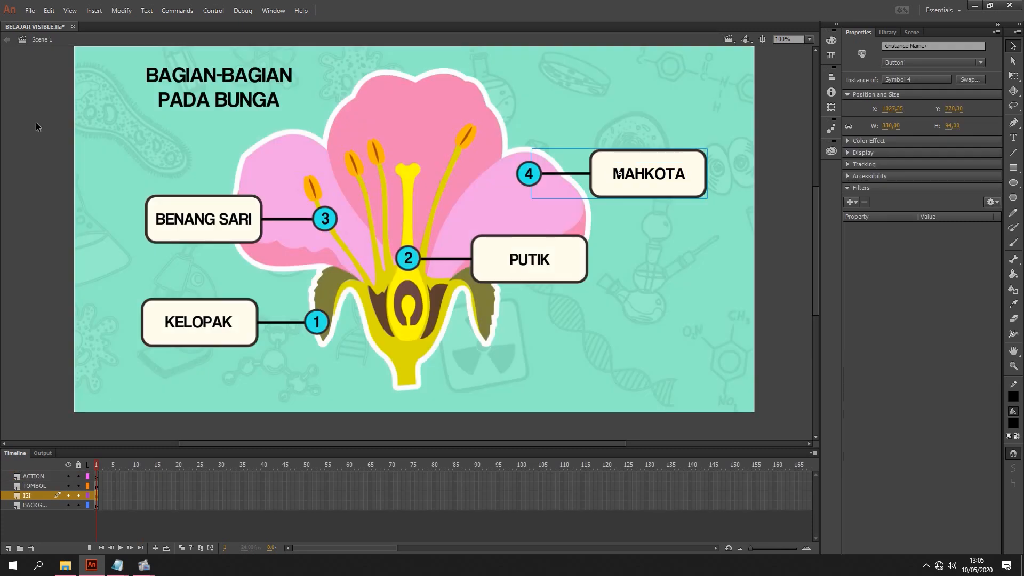
click(776, 174)
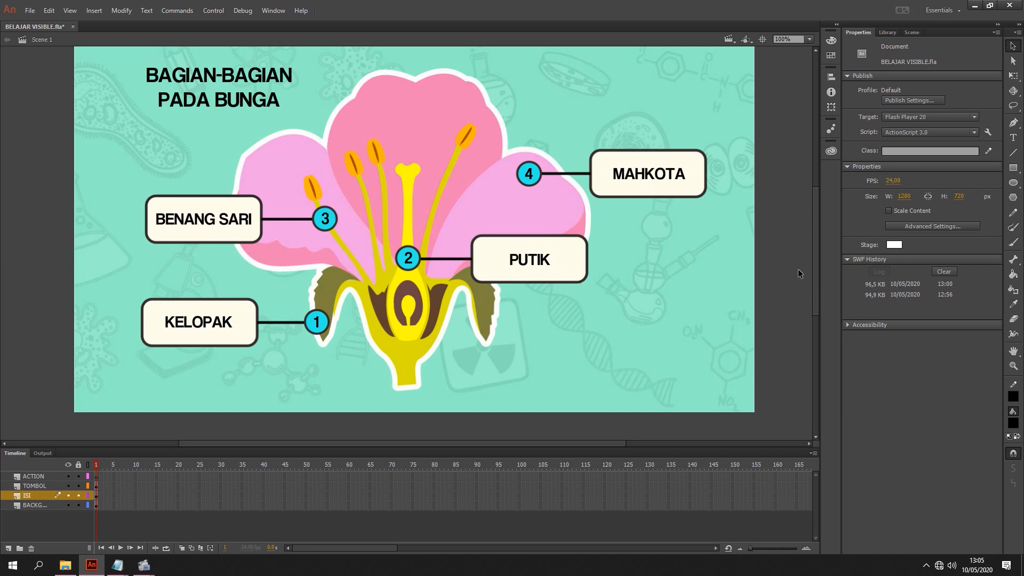
Step: Save the document, test the movie with its four label boxes, and close the preview
key(ctrl+s)
key(ctrl+Return)
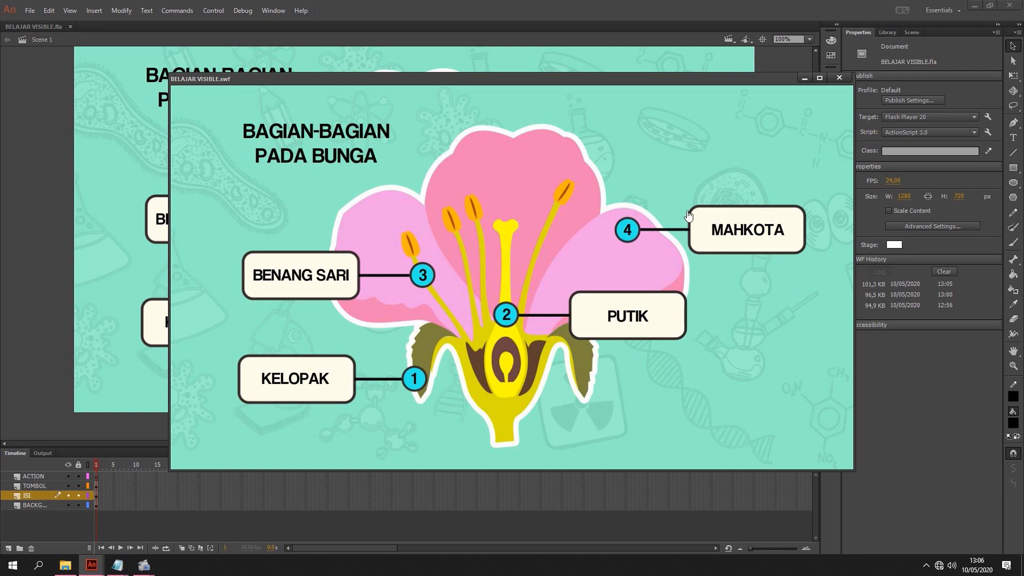
click(839, 78)
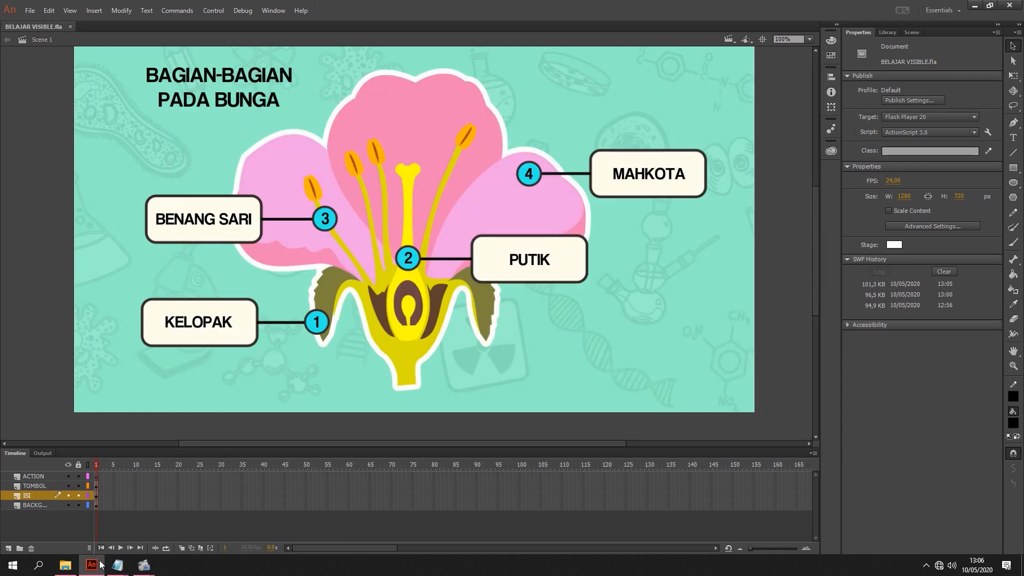
Step: Review the visibility script in the Notepad file SCRIPT - VISIBLE.txt, and return to the Animate stage
click(117, 566)
drag(627, 198, 622, 165)
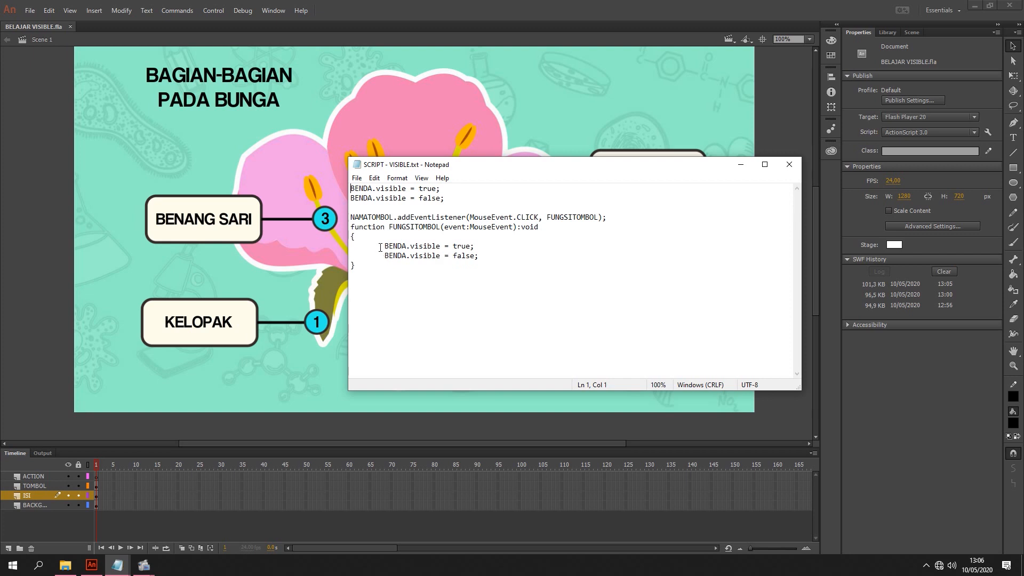
key(alt+Tab)
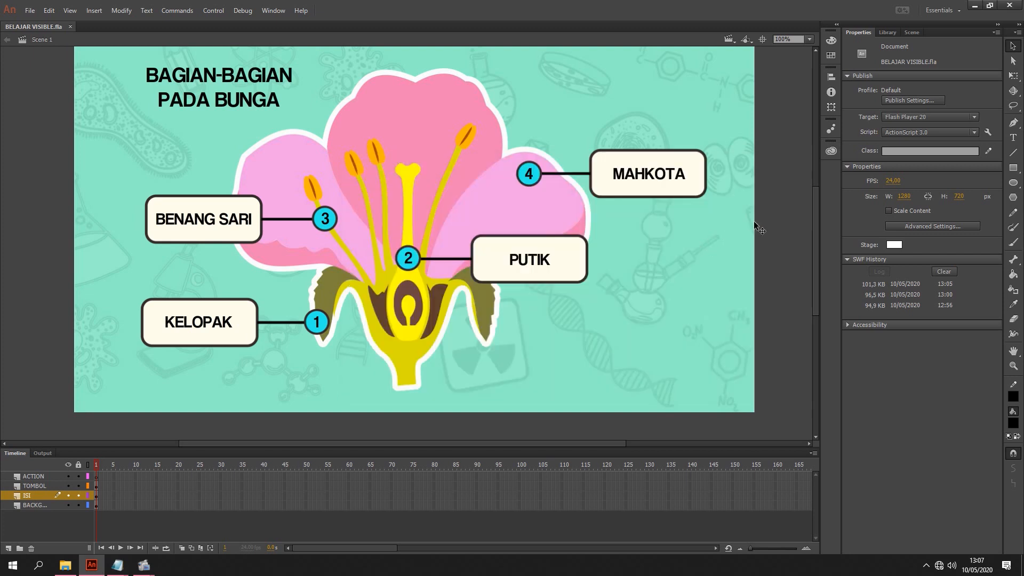
click(754, 223)
click(758, 221)
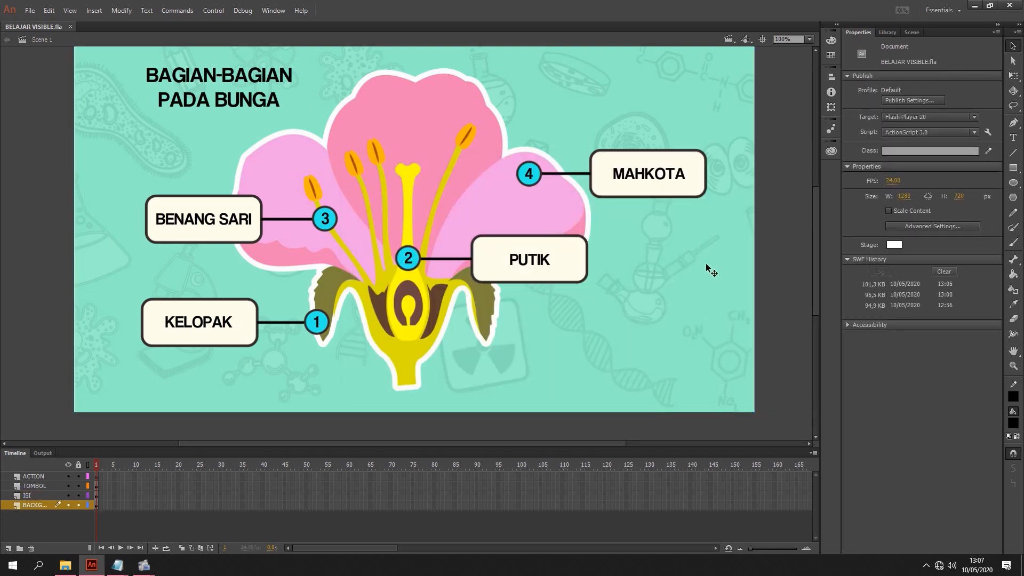
Step: Give the button 1 instance a lowercase instance name beginning with "tomb"
click(322, 321)
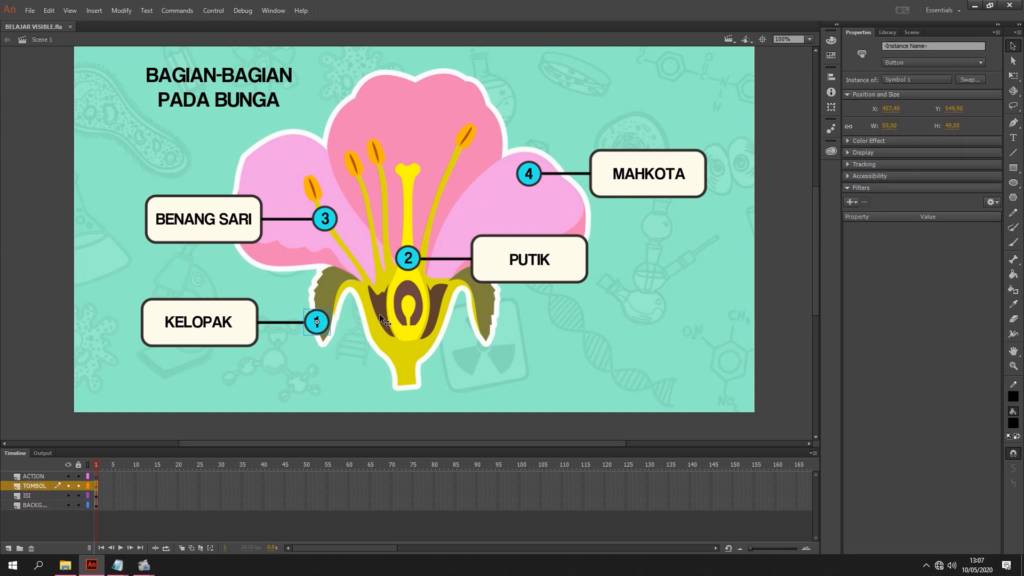
click(920, 47)
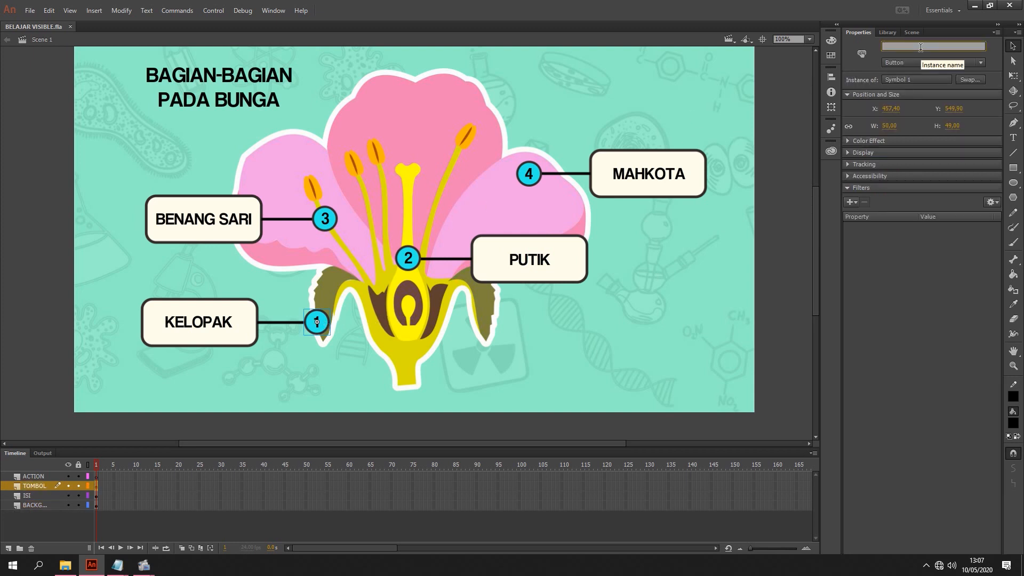
text(TOMB)
key(BackSpace)
key(BackSpace)
key(BackSpace)
key(BackSpace)
key(BackSpace)
key(BackSpace)
text(tomb)
Step: Name the button 2 instance tombol2 and the button 3 instance tombol3
click(407, 258)
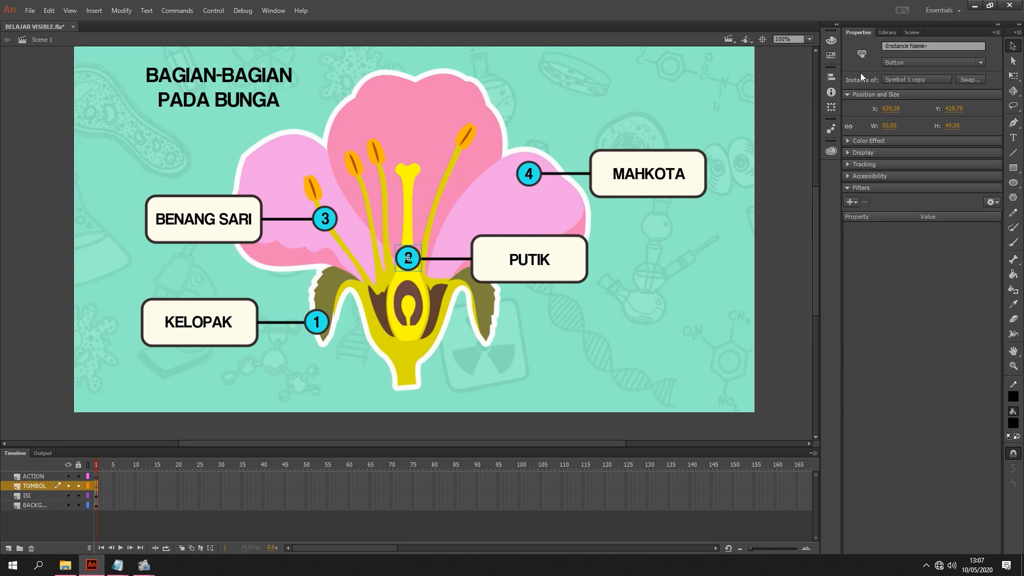
click(914, 43)
text(tombol2)
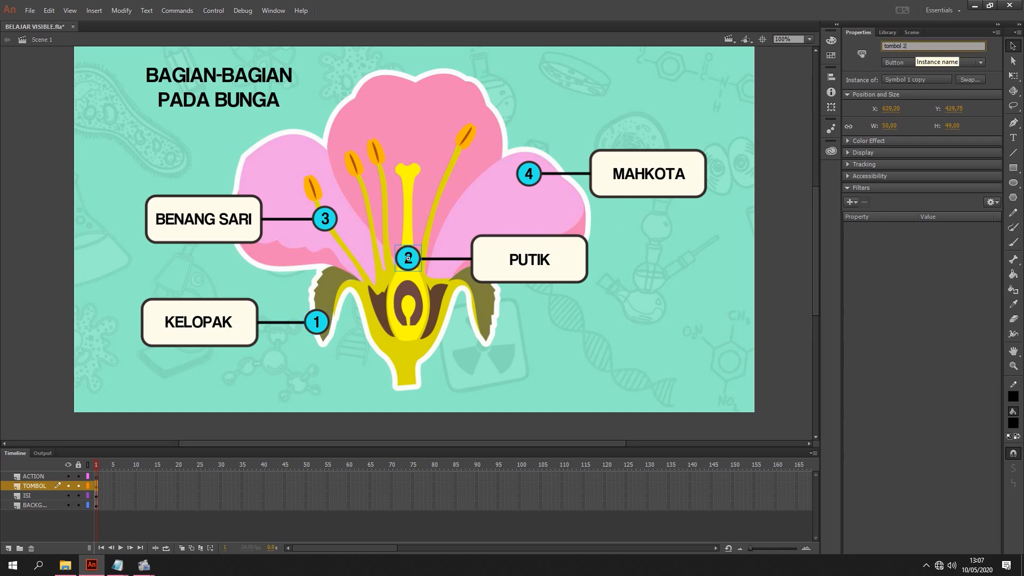
click(325, 219)
click(930, 43)
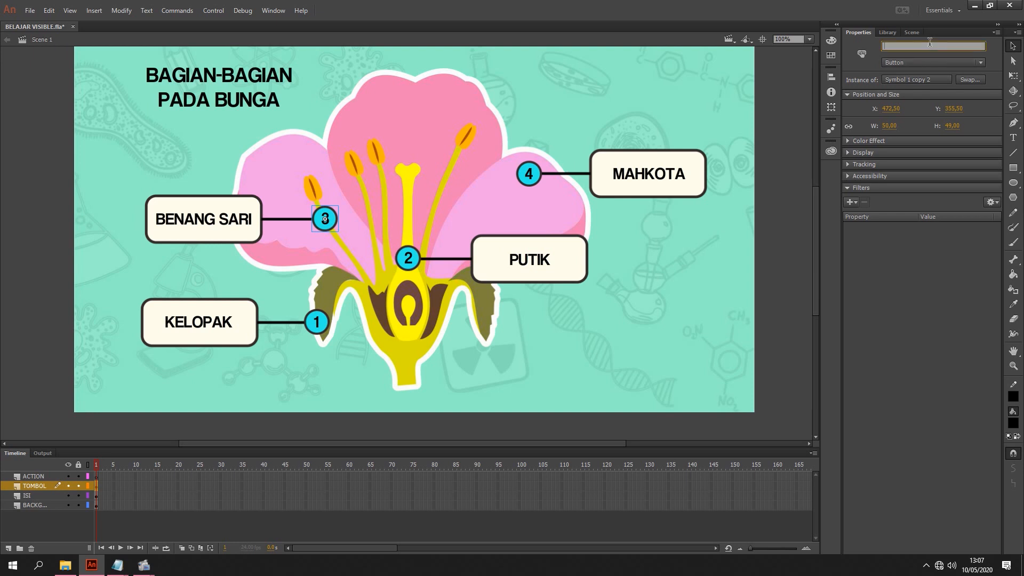
text(tombol3)
Step: Set the instance name of button 4 to tombol4
click(529, 173)
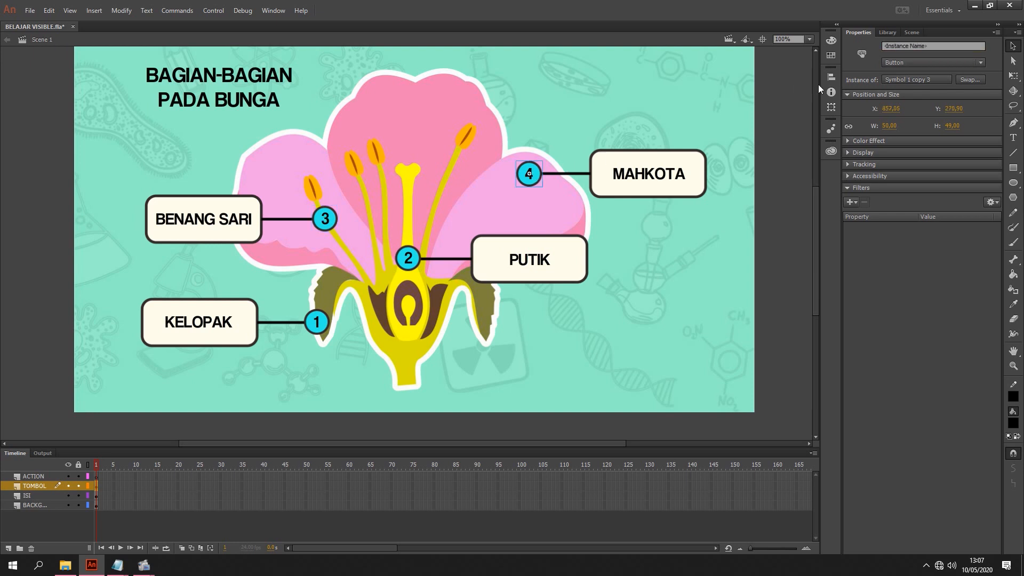
click(885, 46)
text(tomb)
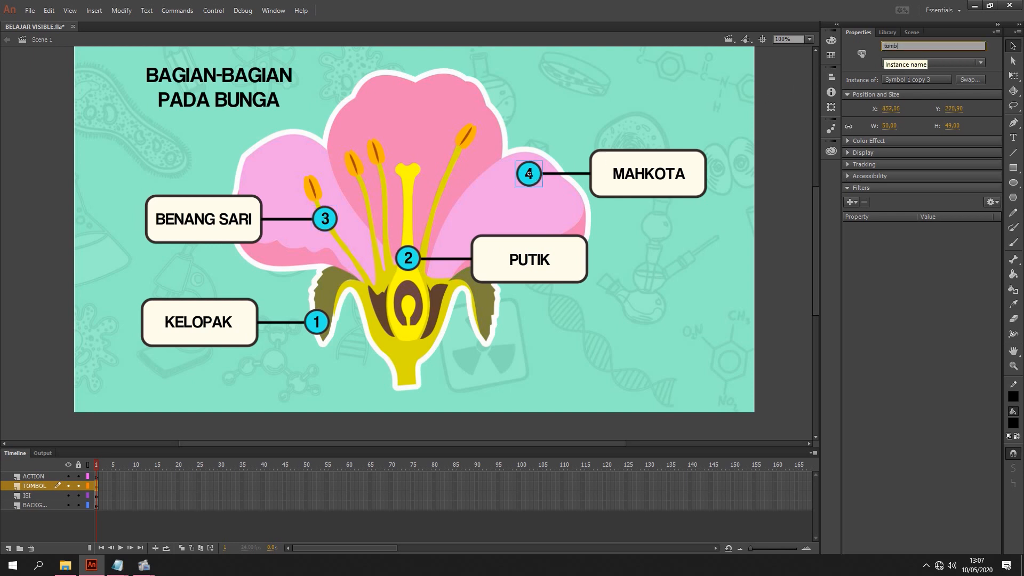
text(ol4)
key(Return)
Step: Name the KELOPAK label box instance kelopak and the BENANG SARI label box instance benangsari
drag(818, 236, 817, 230)
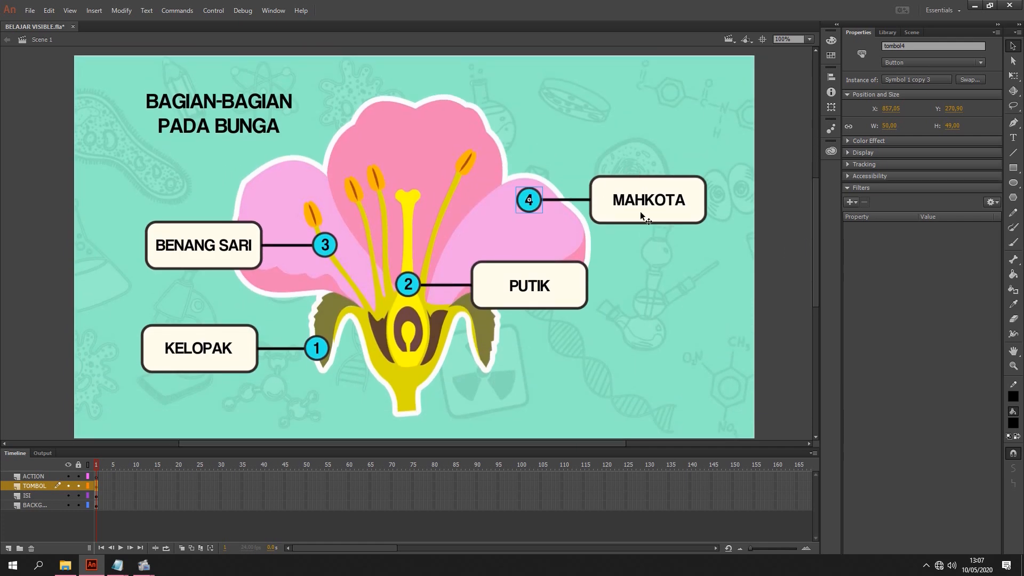
click(769, 223)
click(227, 352)
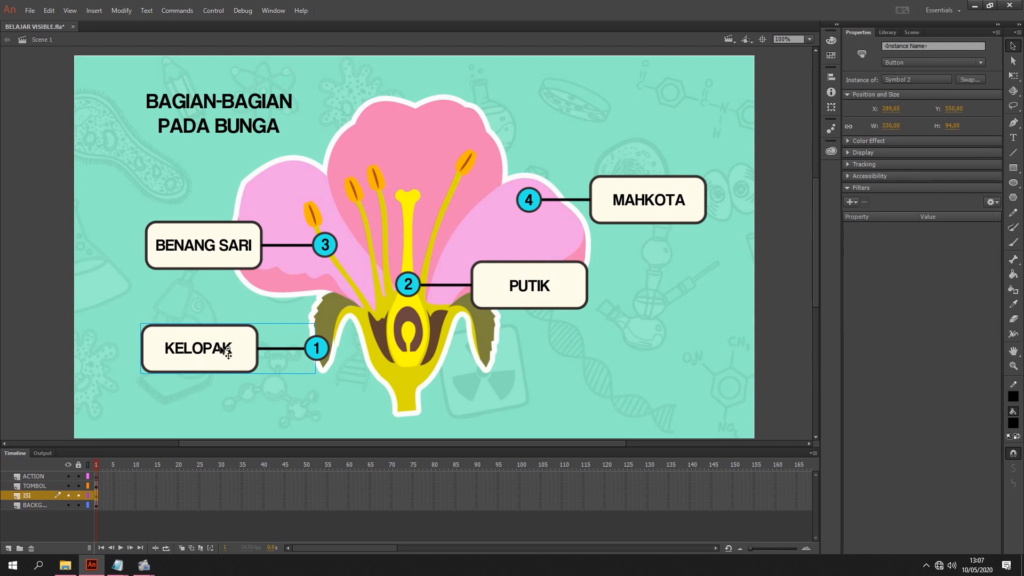
click(914, 45)
text(ke)
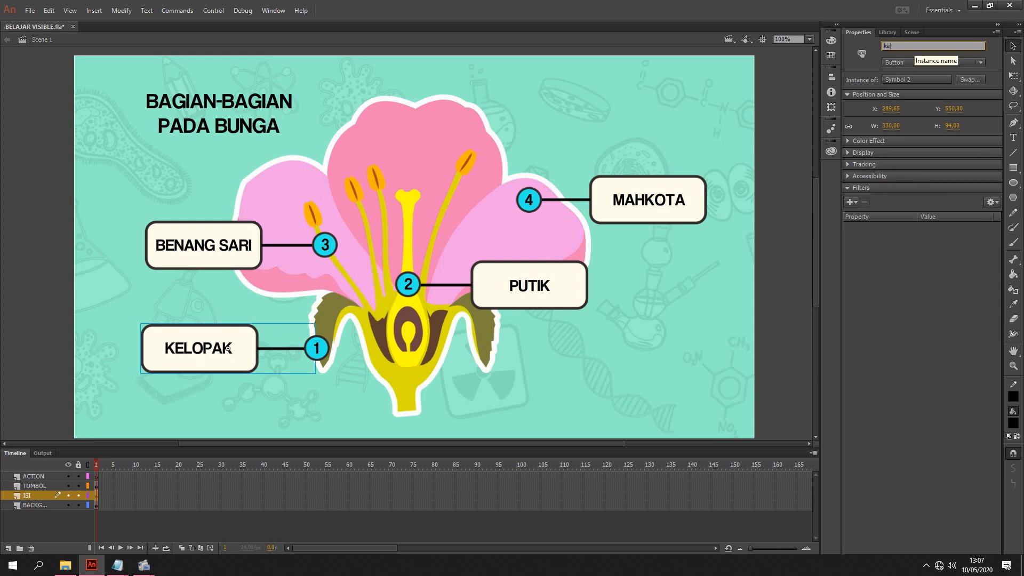
text(lopak)
click(233, 260)
click(954, 46)
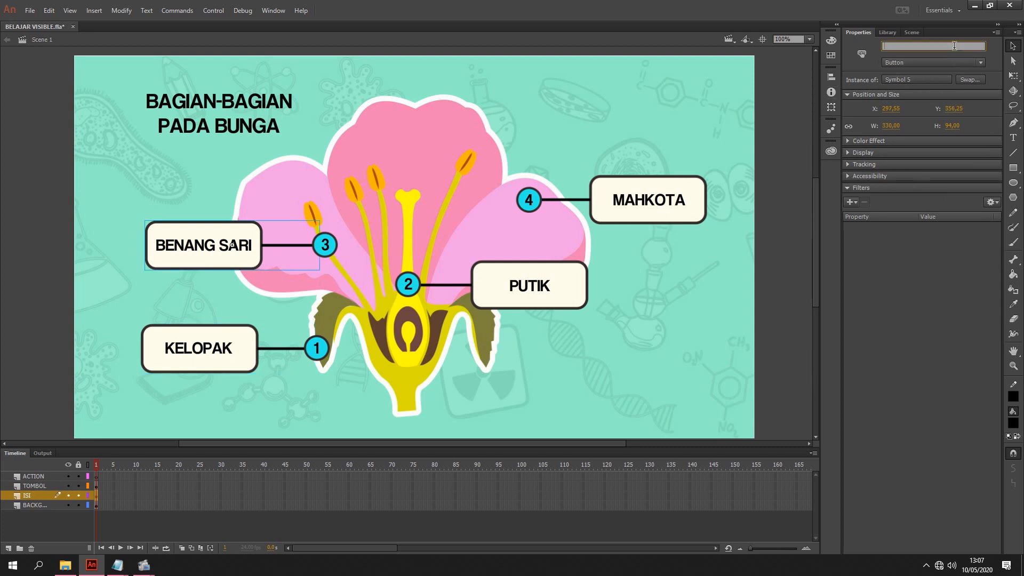
text(ben)
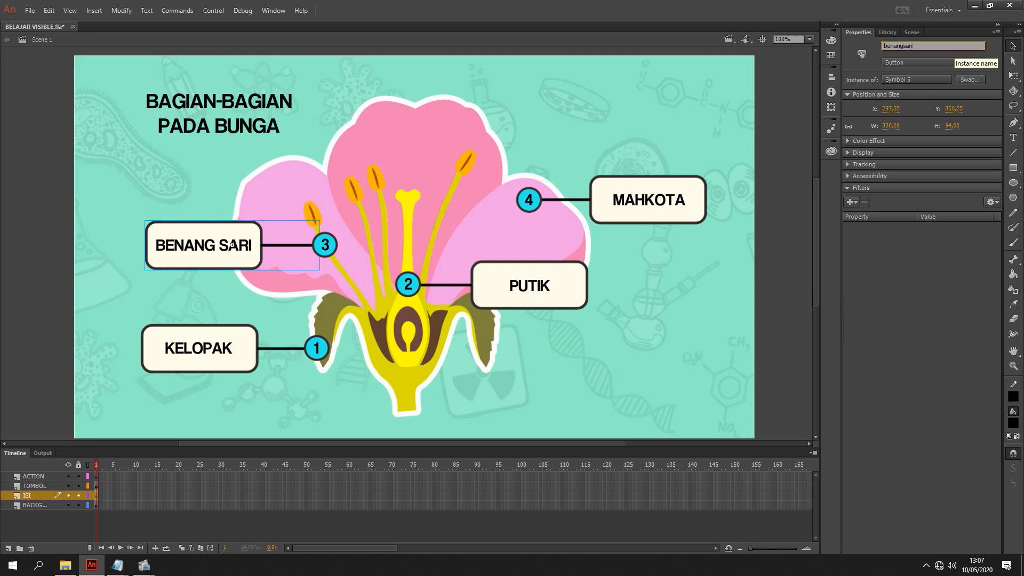
text(angsari)
Step: Enter an instance name for the PUTIK label box and name the MAHKOTA label box instance mahkota
click(564, 290)
click(909, 45)
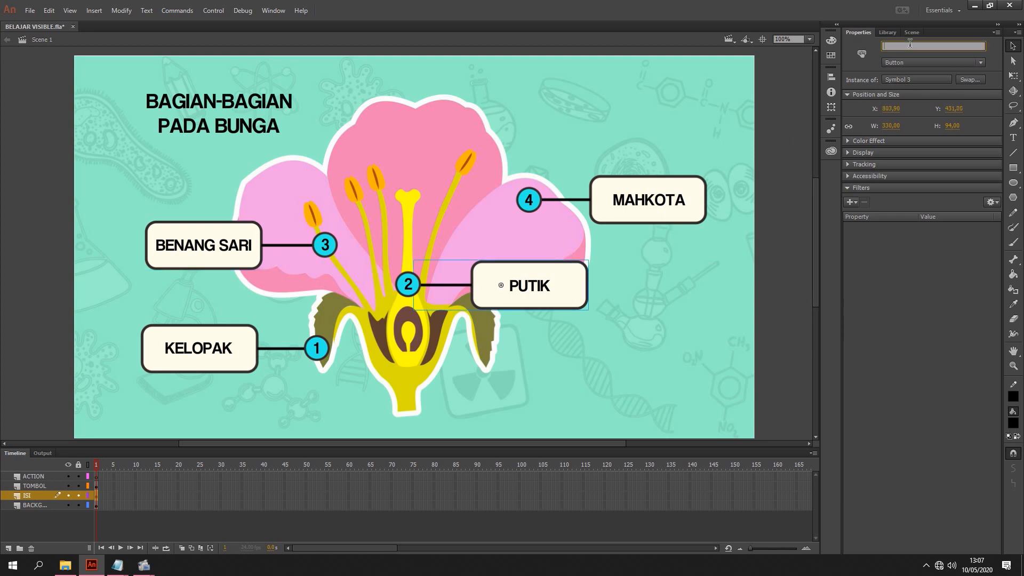
text(p)
click(667, 200)
click(891, 46)
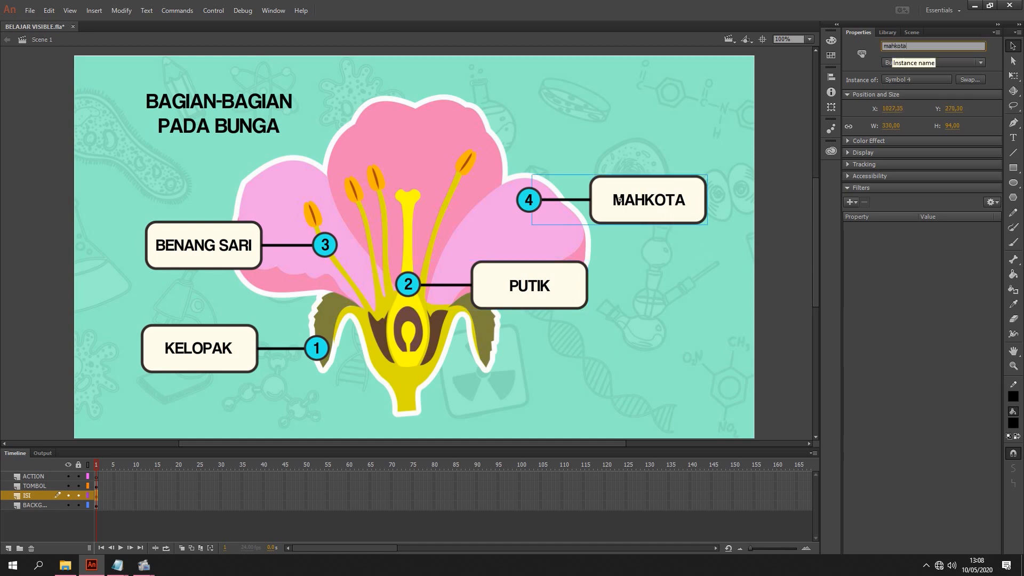
text(mahkota)
click(798, 201)
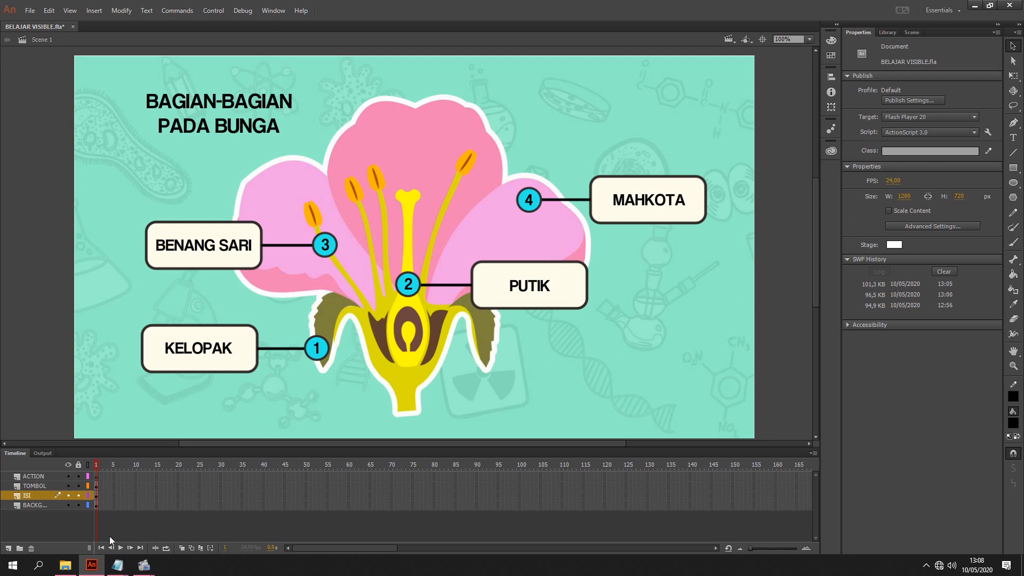
Step: Switch to SCRIPT - VISIBLE.txt in Notepad and copy the two BENDA.visible lines
mouse_move(117, 565)
click(173, 520)
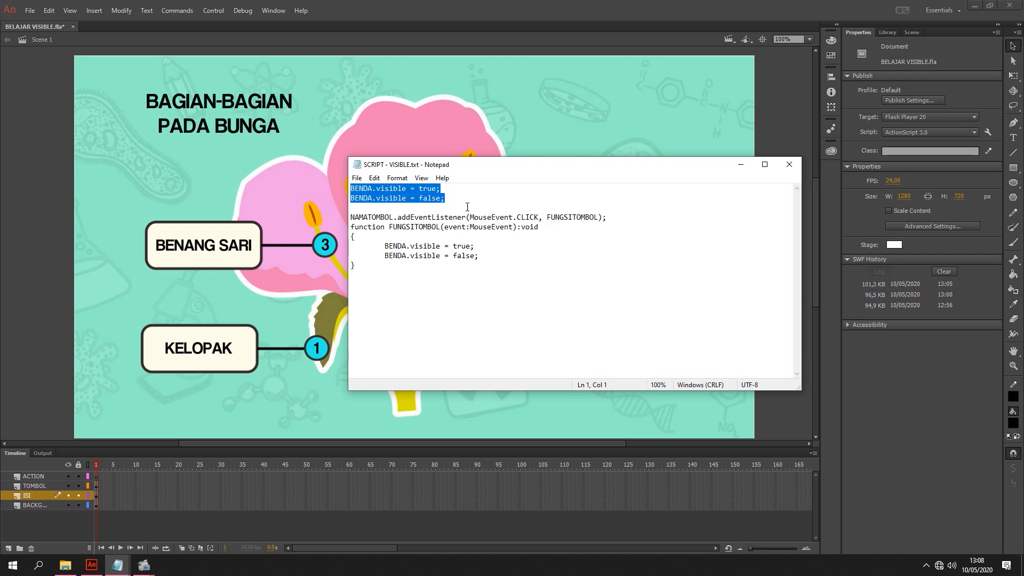
right_click(429, 192)
click(482, 227)
click(45, 219)
Step: Paste the copied BENDA.visible lines into the frame 1 script of the ACTION layer in Animate
click(45, 476)
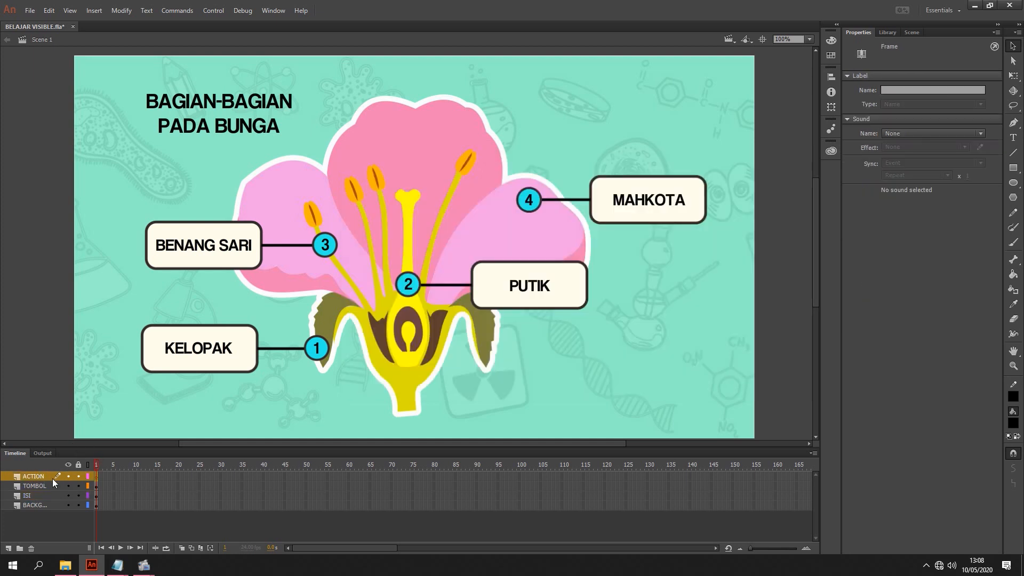
right_click(97, 475)
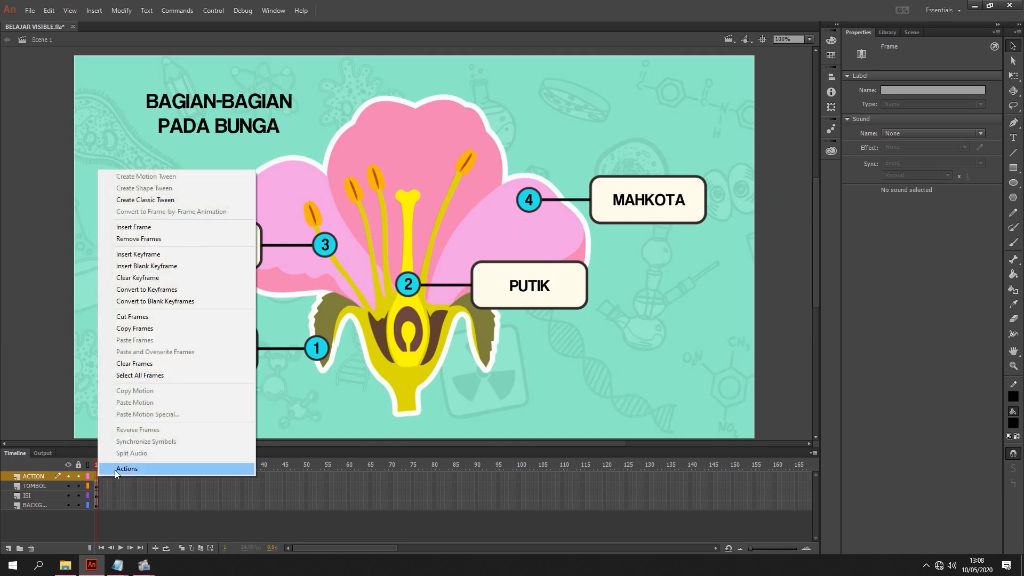
click(114, 469)
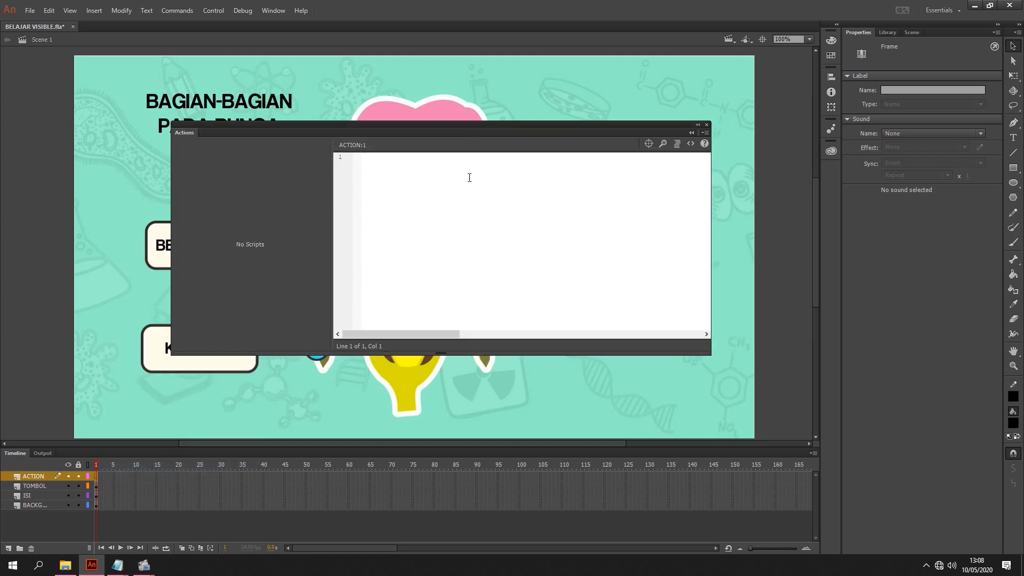
key(ctrl+v)
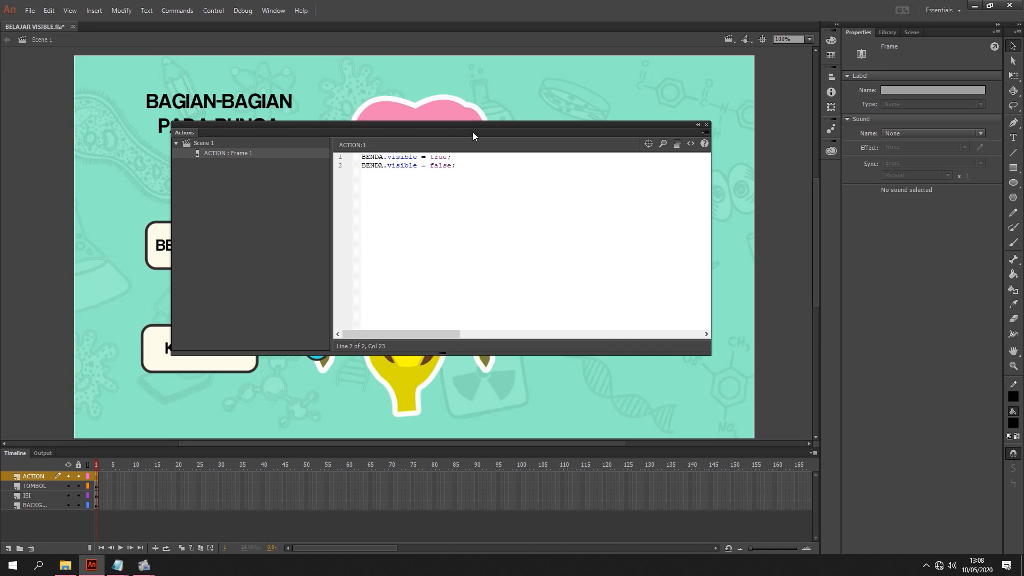
drag(473, 132, 615, 434)
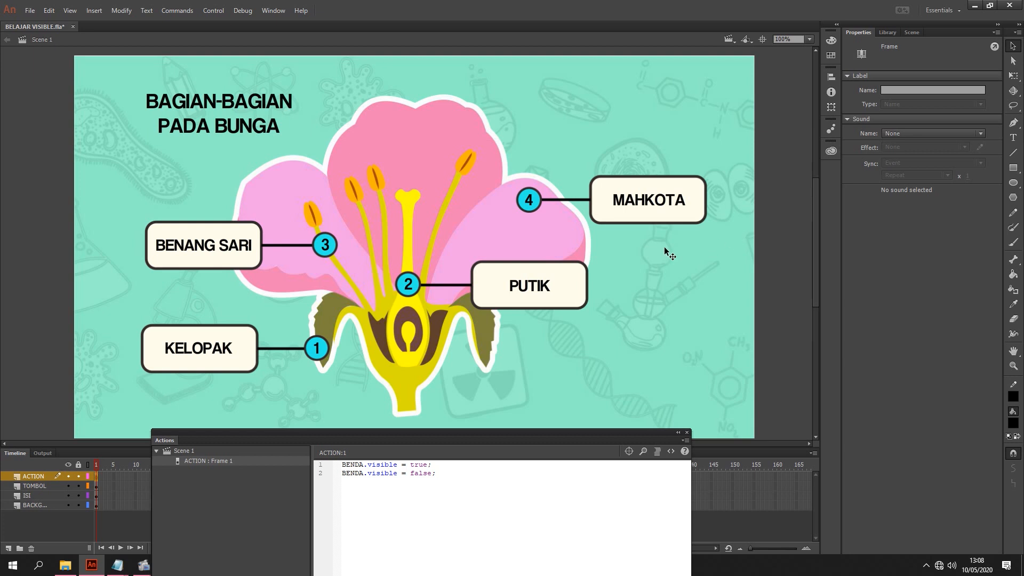
drag(440, 433, 443, 136)
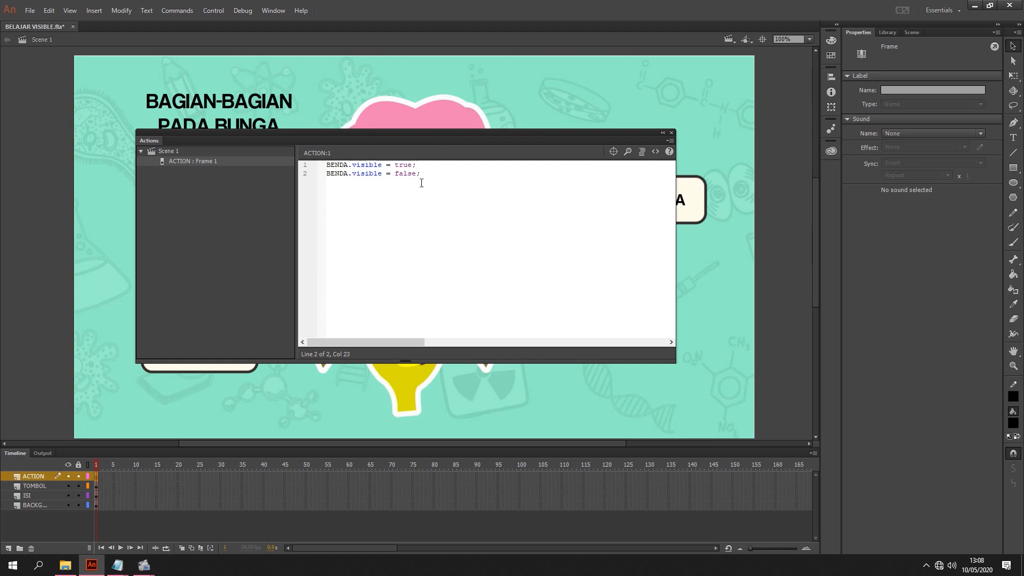
drag(606, 134, 622, 116)
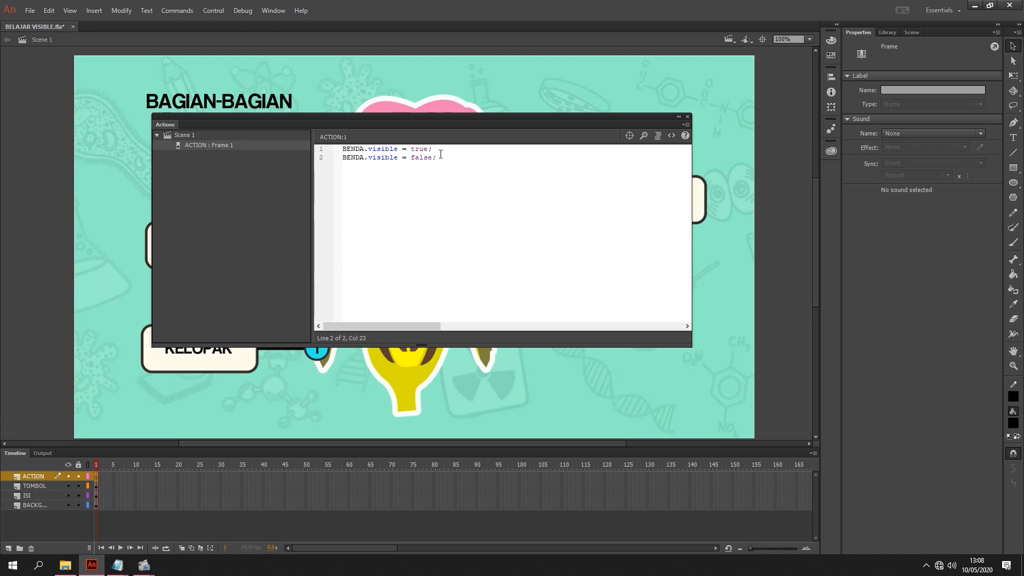
Step: Delete the BENDA.visible = true line and replace BENDA with kelopak in the false line
drag(433, 149, 320, 149)
key(BackSpace)
double_click(356, 158)
text(kelopak)
Step: Test the movie to check the visibility of the KELOPAK label box and close the preview
click(769, 212)
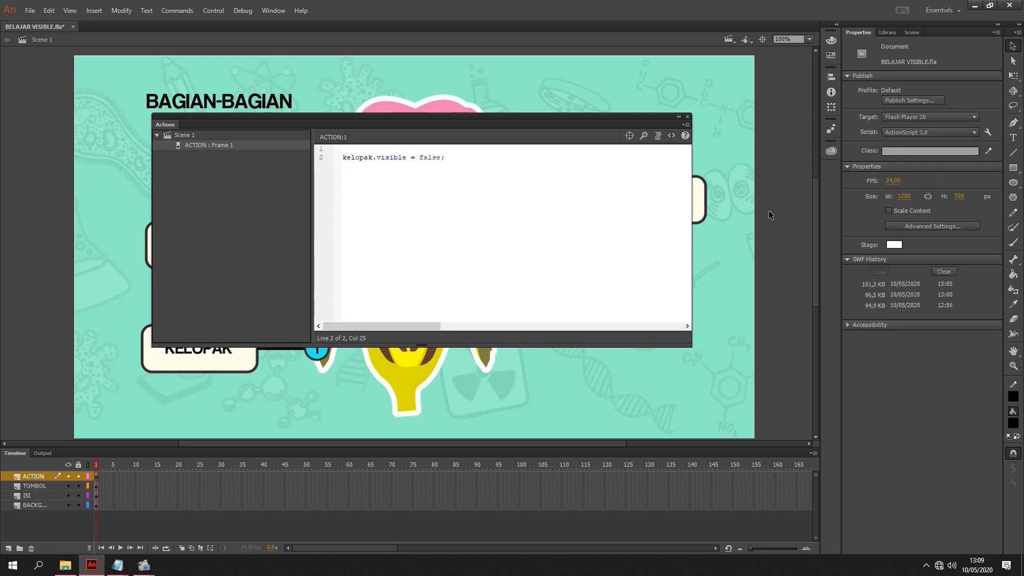
key(ctrl+Return)
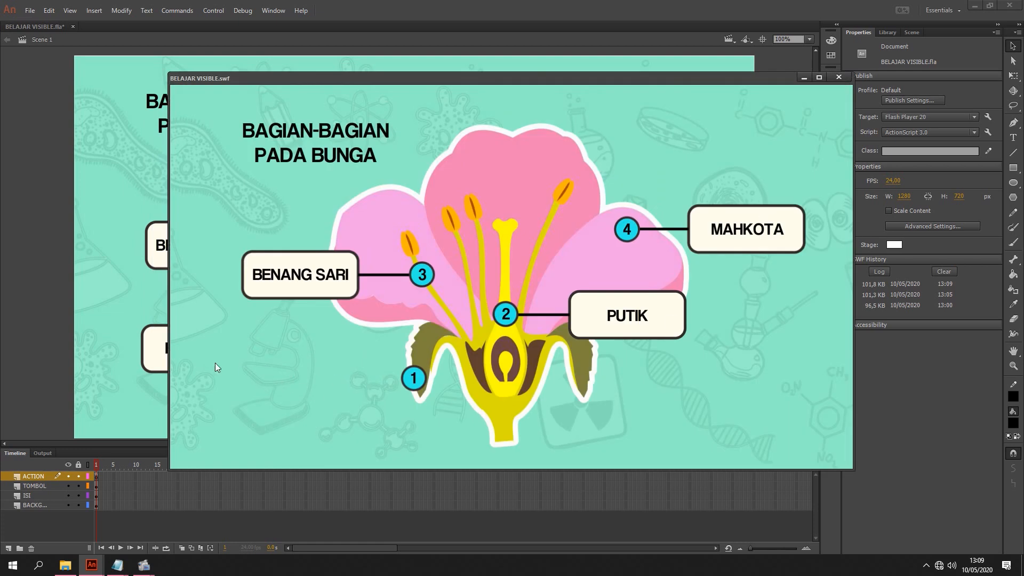
click(843, 74)
Step: Duplicate the kelopak.visible = false line three times in the ACTION frame script
key(F9)
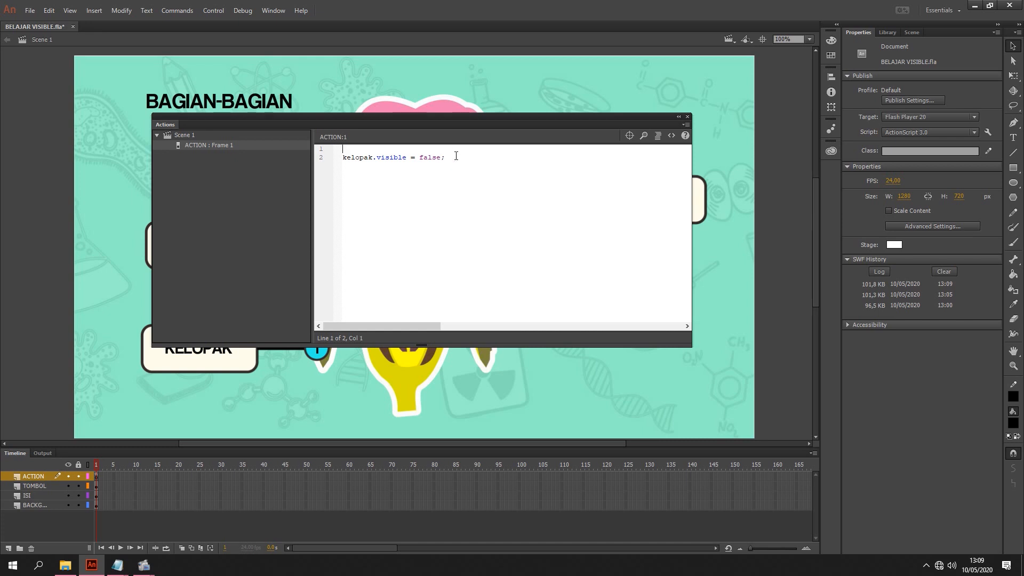
drag(444, 157, 342, 156)
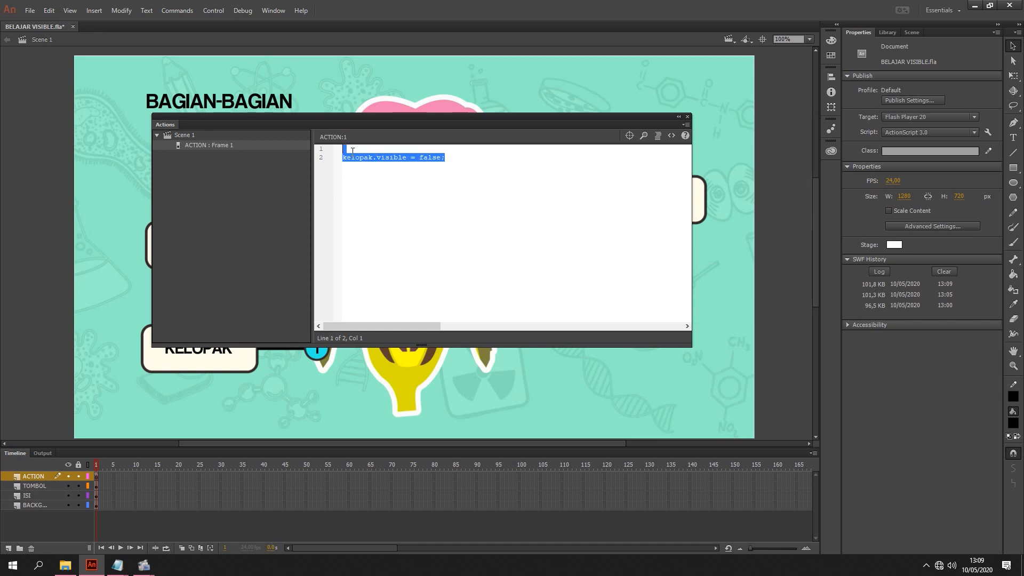
key(ctrl+c)
click(469, 161)
key(Return)
key(ctrl+v)
key(Return)
key(ctrl+v)
key(Return)
key(ctrl+v)
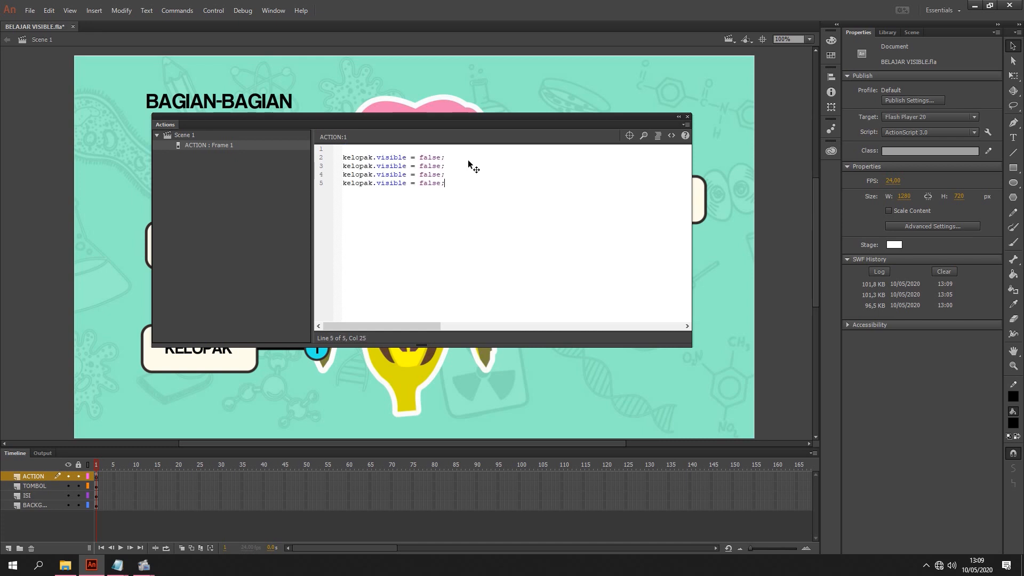
Step: Change the object names in the three duplicated lines to putik, benangsari and mahkota
double_click(361, 166)
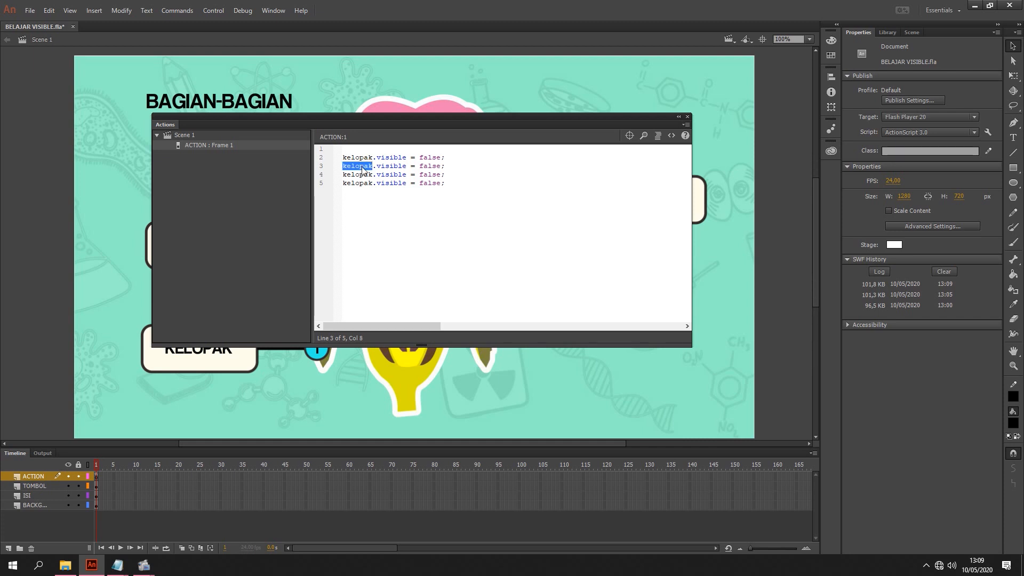
text(putik)
double_click(367, 175)
text(benangsari)
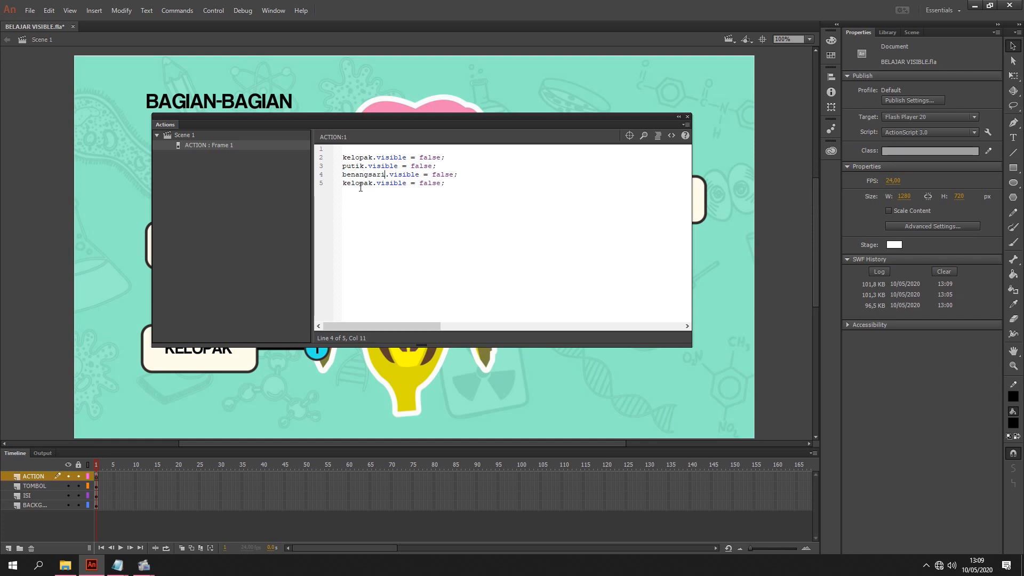
double_click(360, 185)
text(mahkota)
Step: Close the script editor, test the movie to check all four label boxes, and close the preview
click(686, 117)
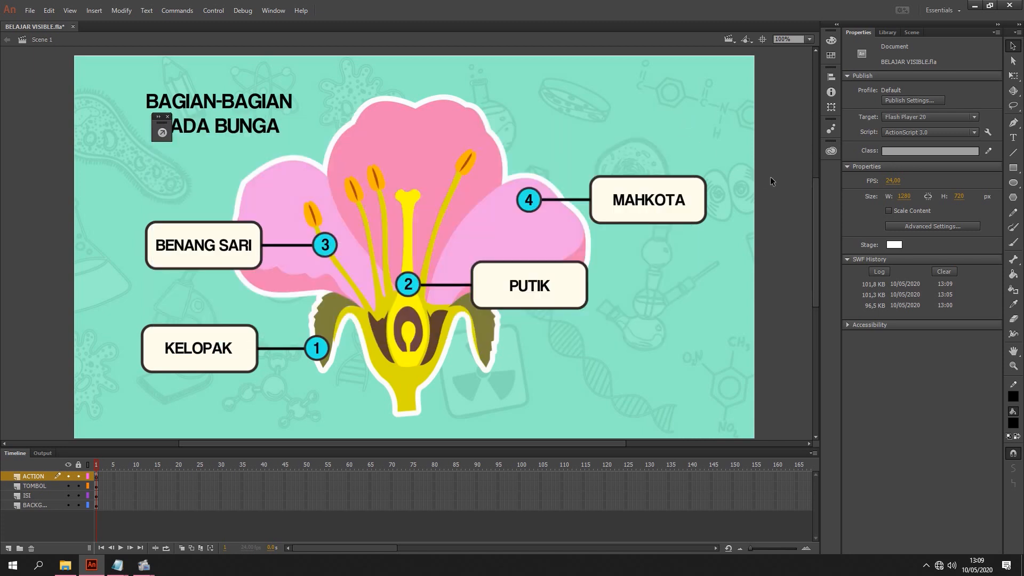
key(ctrl+Return)
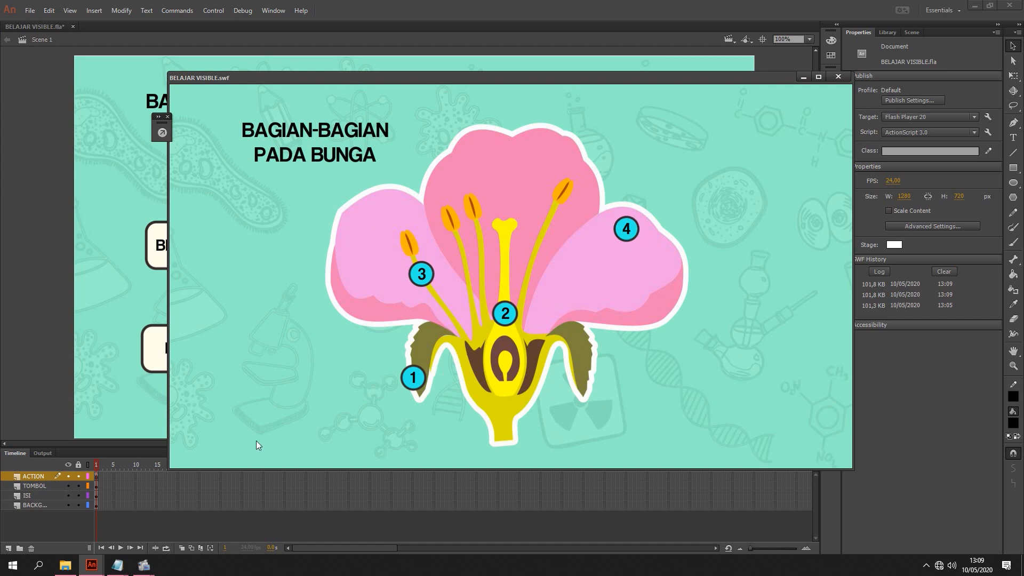
click(838, 76)
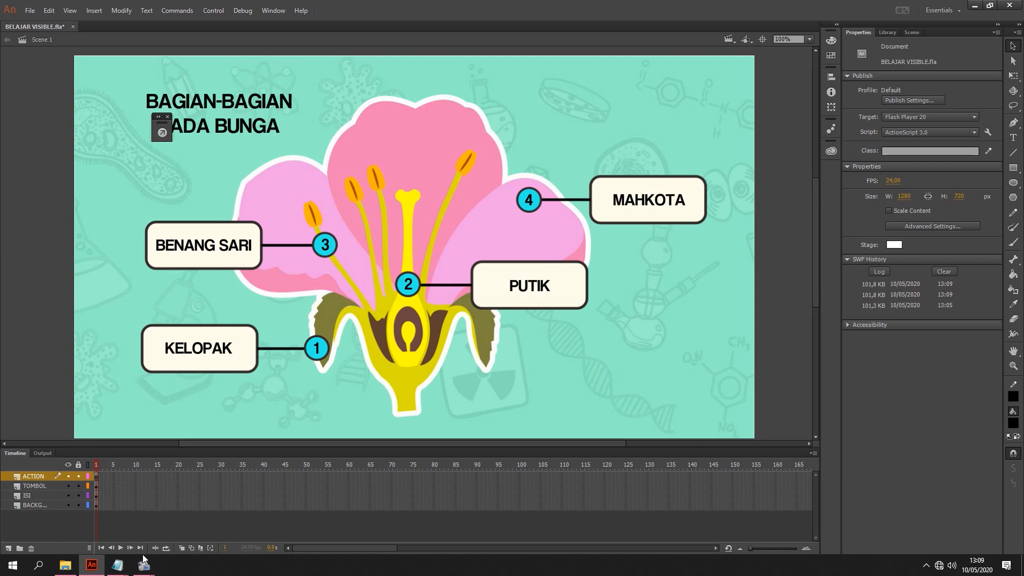
Step: Switch to SCRIPT - VISIBLE.txt in Notepad and copy the whole NAMATOMBOL event listener and function block
click(117, 569)
click(174, 519)
click(473, 312)
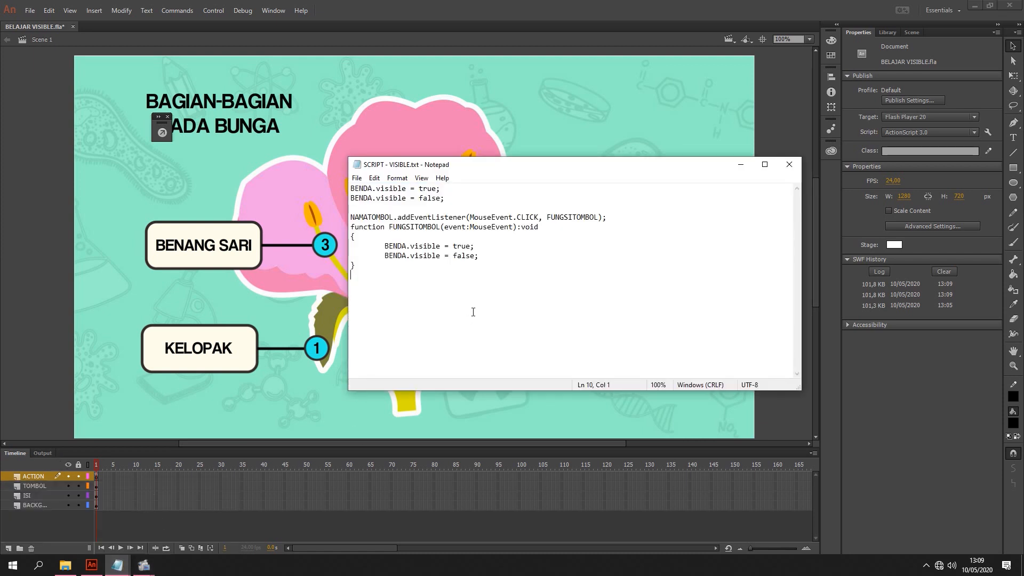
drag(367, 265, 346, 217)
key(ctrl+c)
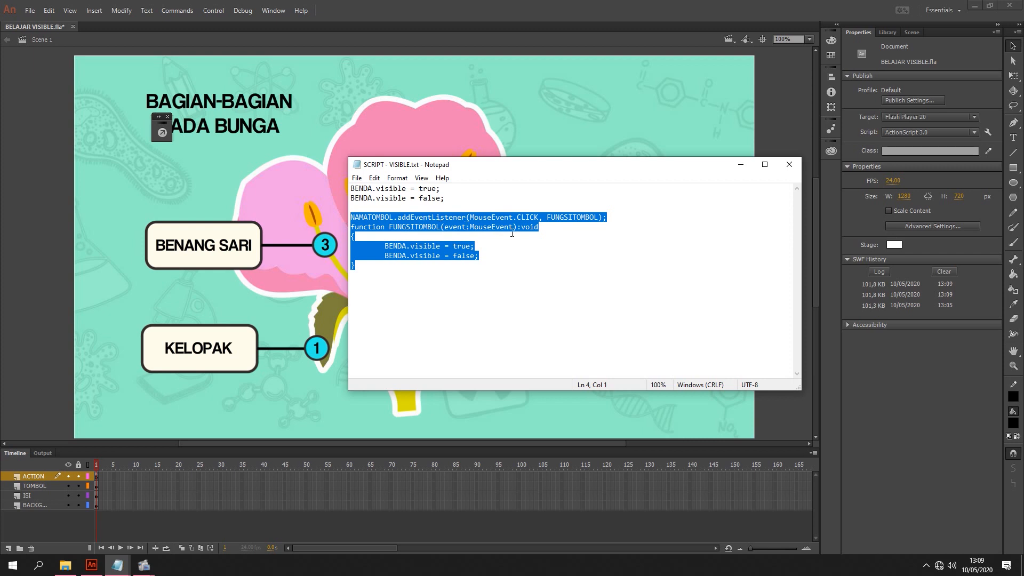
Step: Paste the event listener block below the visibility lines in the ACTION layer's frame 1 script in Animate
click(97, 478)
right_click(97, 477)
click(108, 472)
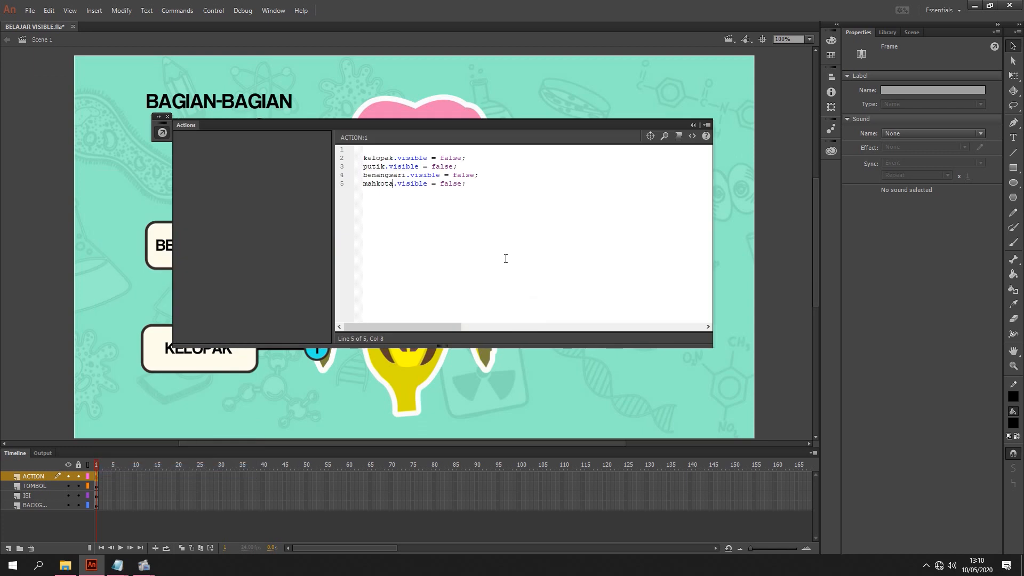
key(Return)
key(Return)
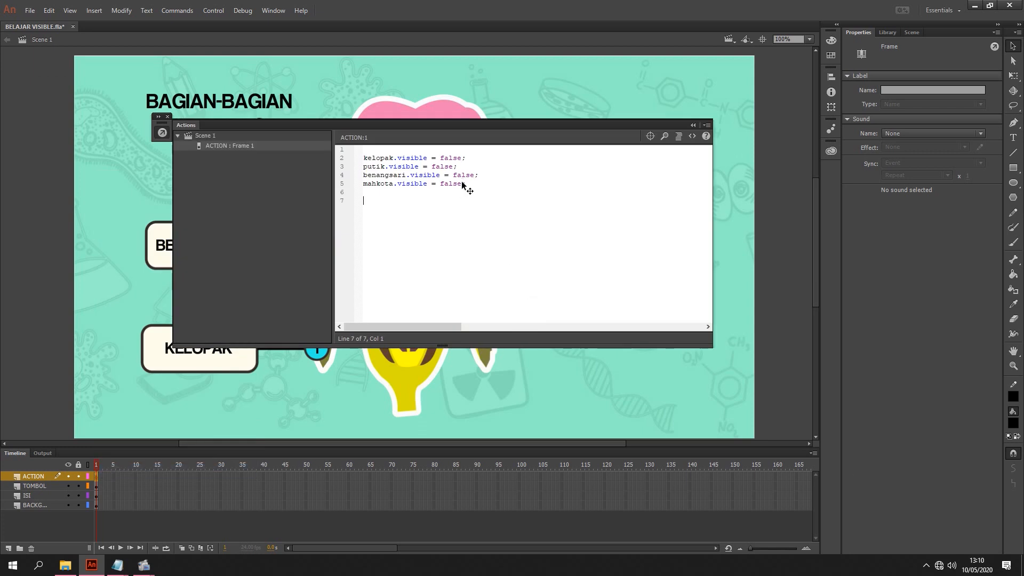
key(ctrl+v)
drag(464, 133, 417, 37)
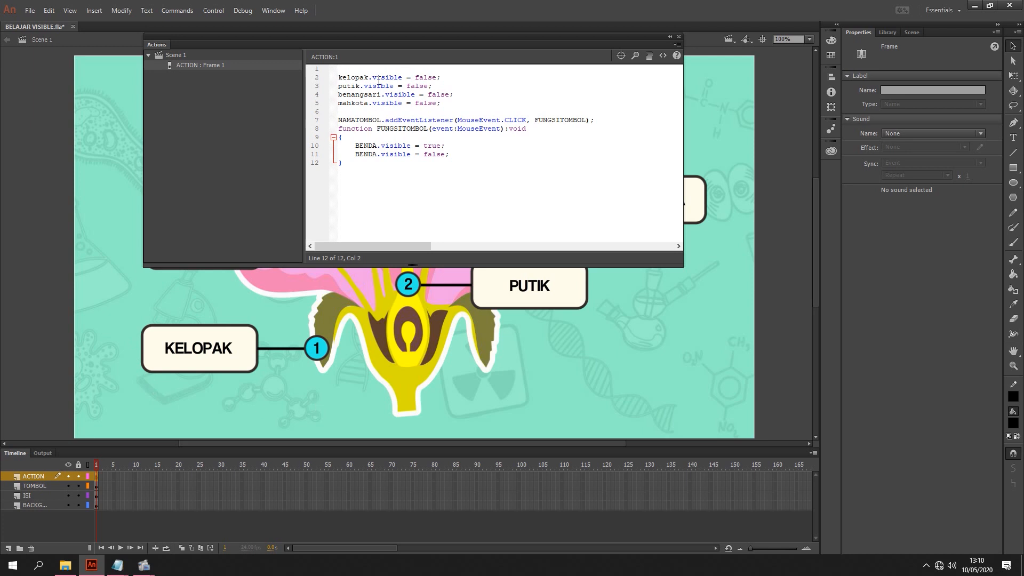
drag(446, 47, 444, 100)
Step: In the addEventListener line, replace NAMATOMBOL with tombol1 and FUNGSITOMBOL with tombol1klik
double_click(359, 172)
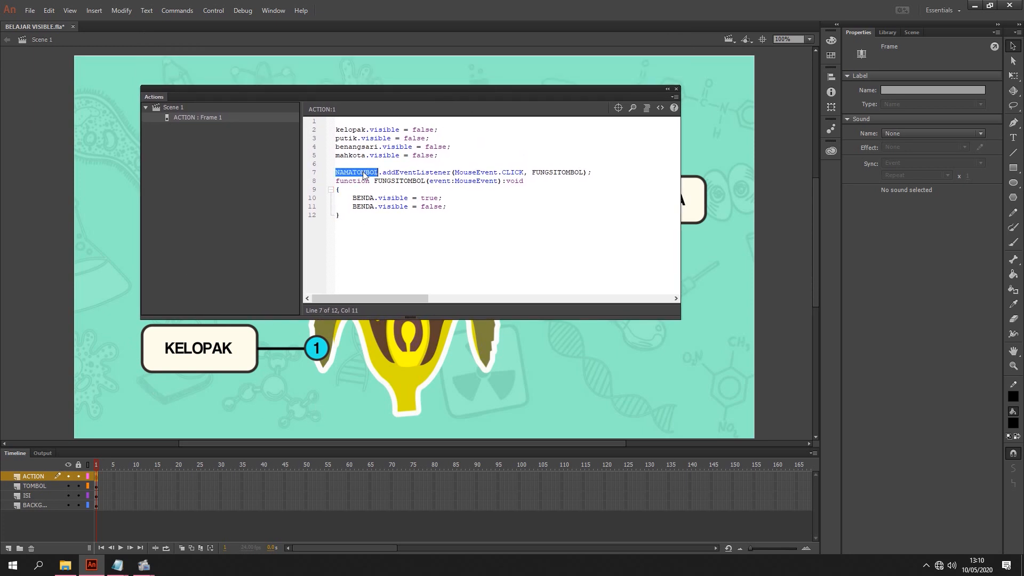
text(tombol1)
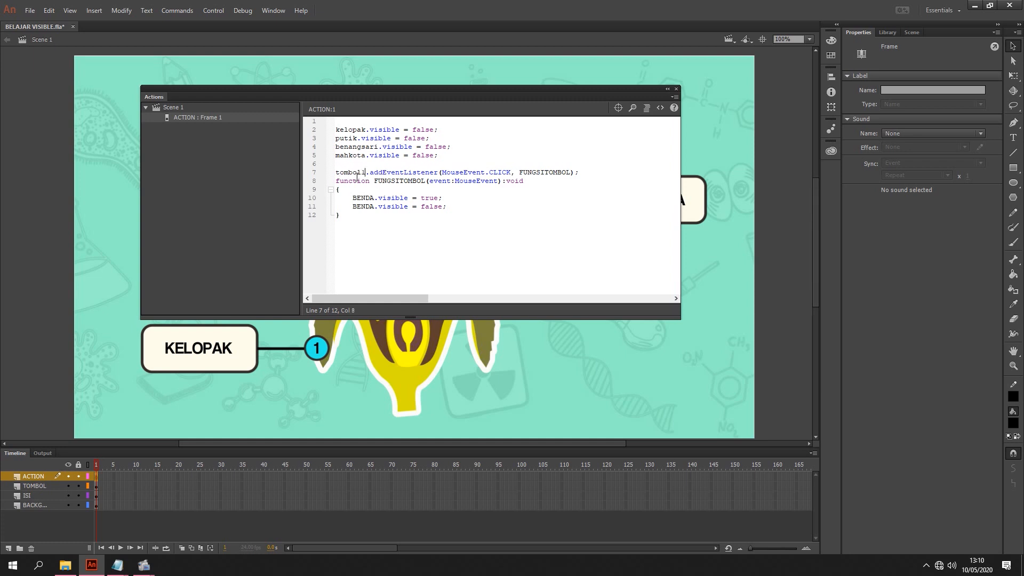
double_click(557, 173)
text(tom)
text(bol1klik)
Step: Copy the name tombol1klik from the listener line over FUNGSITOMBOL in the function declaration
double_click(548, 174)
right_click(547, 175)
click(572, 236)
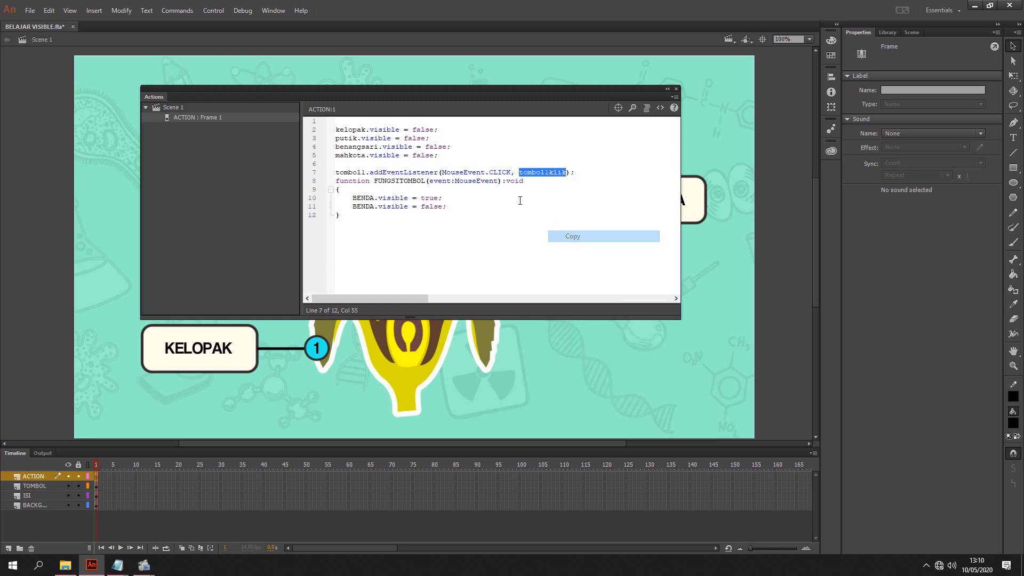
double_click(419, 181)
right_click(418, 184)
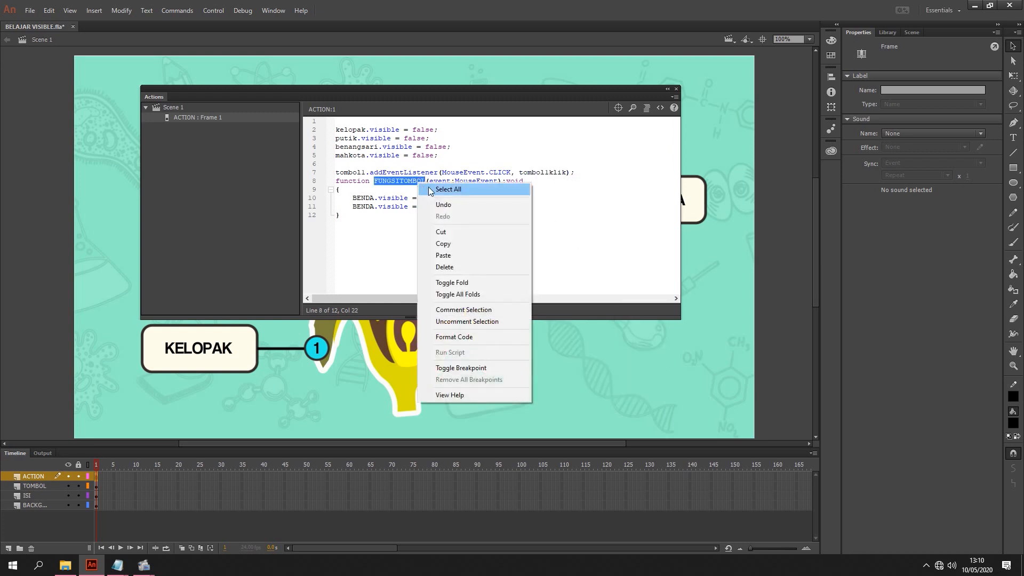
click(443, 255)
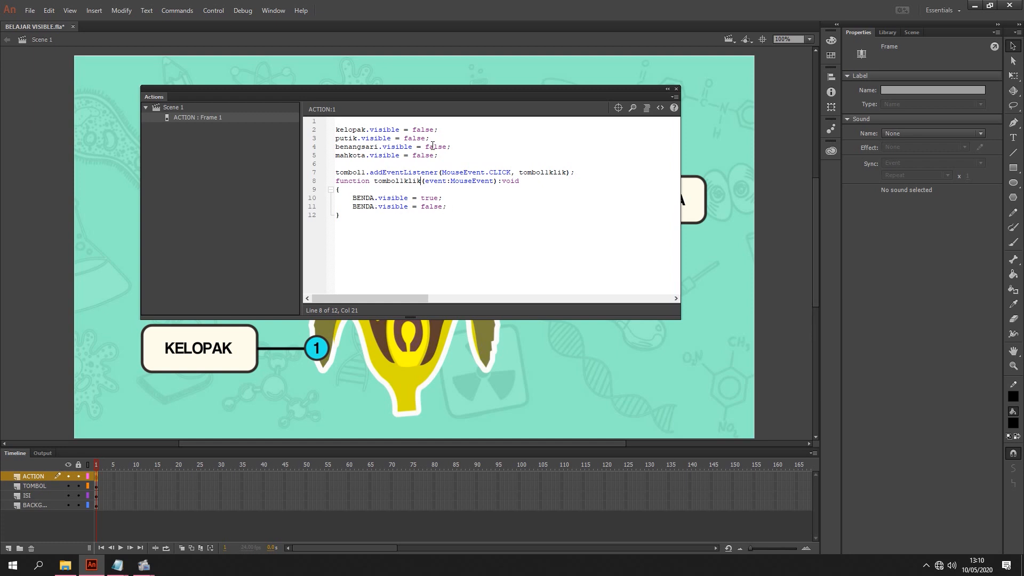
Step: Delete the BENDA.visible = false line from the function and replace BENDA with kelopak in the true line
drag(450, 207, 337, 204)
key(Delete)
key(Delete)
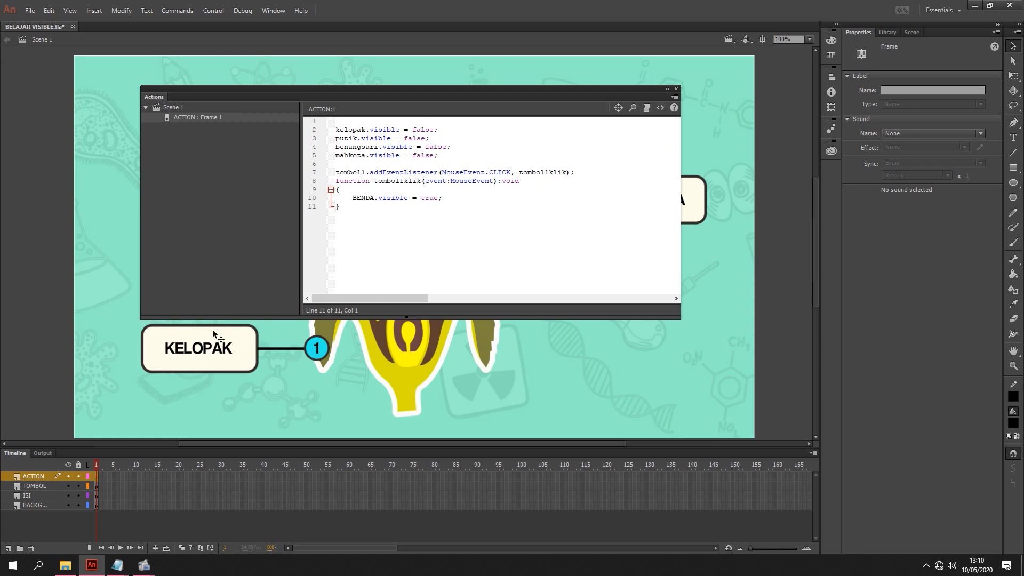
double_click(361, 197)
text(kelopak)
click(336, 172)
drag(336, 172, 369, 171)
click(539, 171)
drag(352, 199, 452, 198)
click(465, 202)
Step: Test the movie, try button 1 to check the KELOPAK label box, and close the preview
key(ctrl+Return)
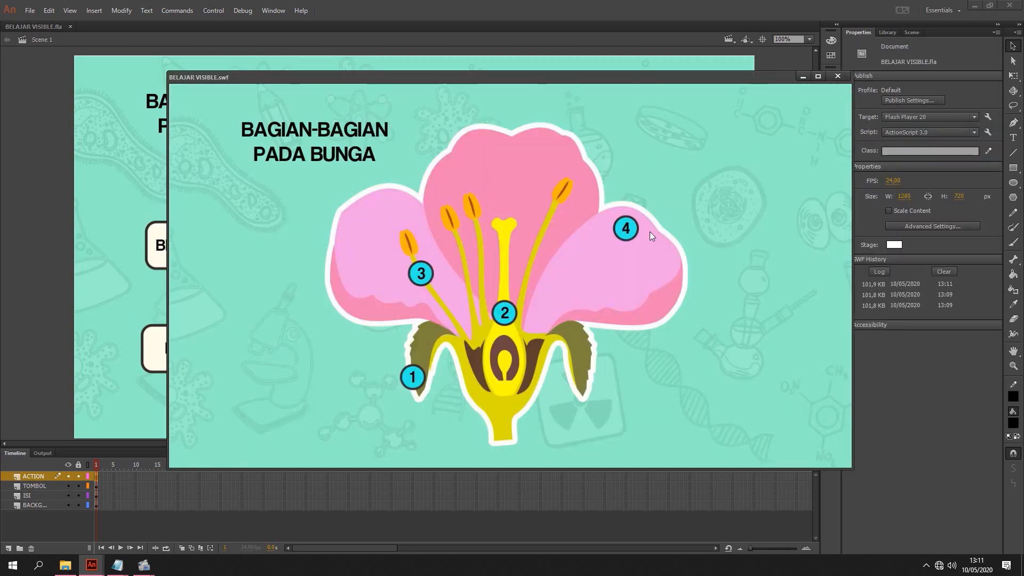
click(414, 379)
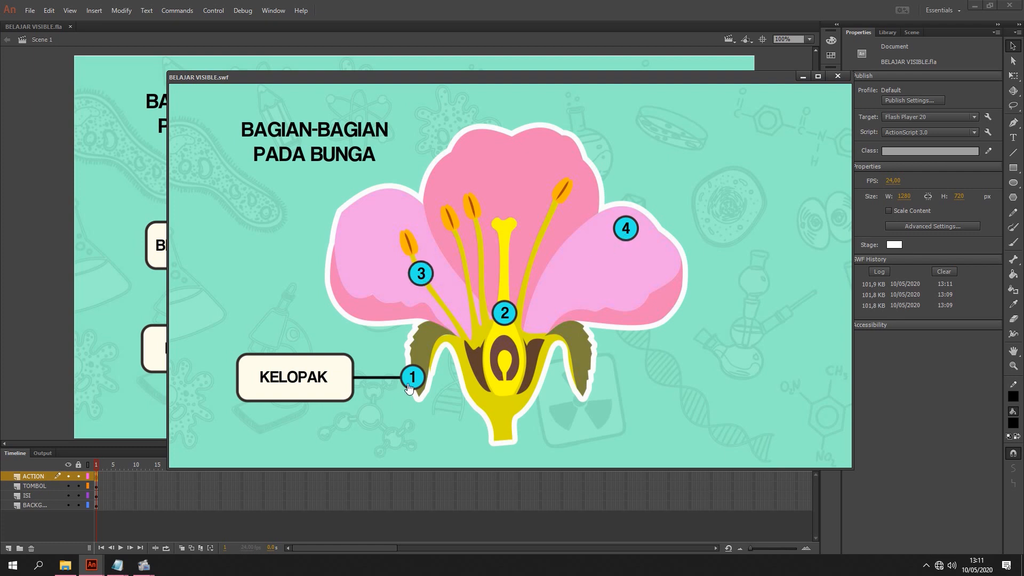
click(838, 76)
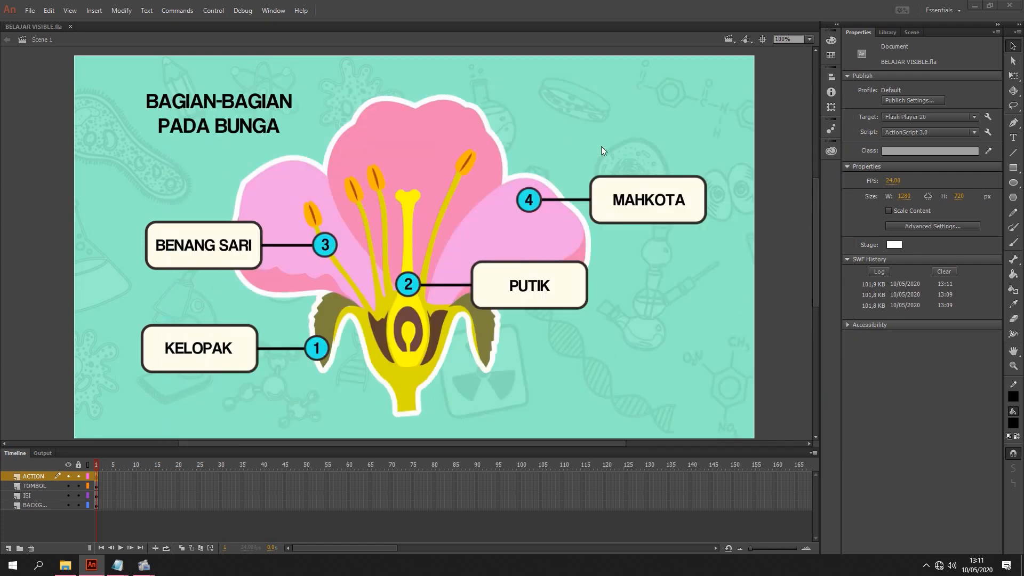
Step: Open the frame 1 script of the ACTION layer and duplicate the tombol1 listener and function block below the original
click(96, 476)
right_click(94, 475)
click(104, 472)
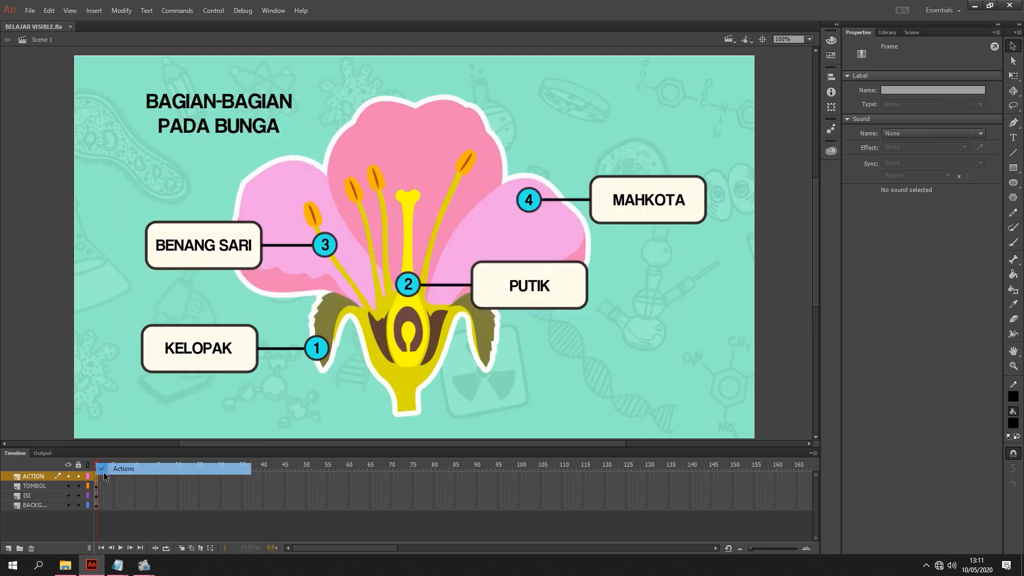
right_click(94, 474)
click(124, 467)
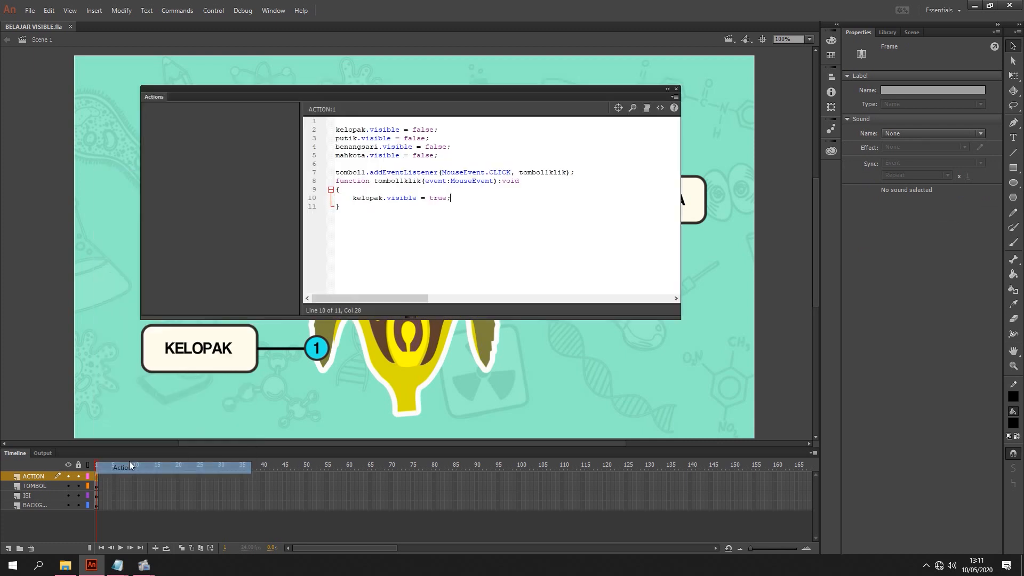
drag(342, 208, 335, 173)
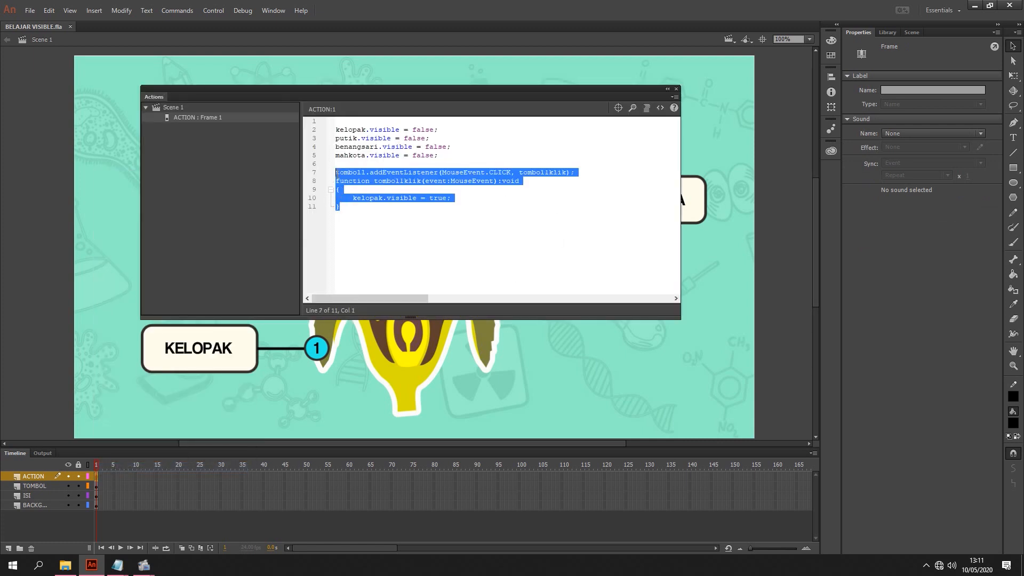
click(350, 207)
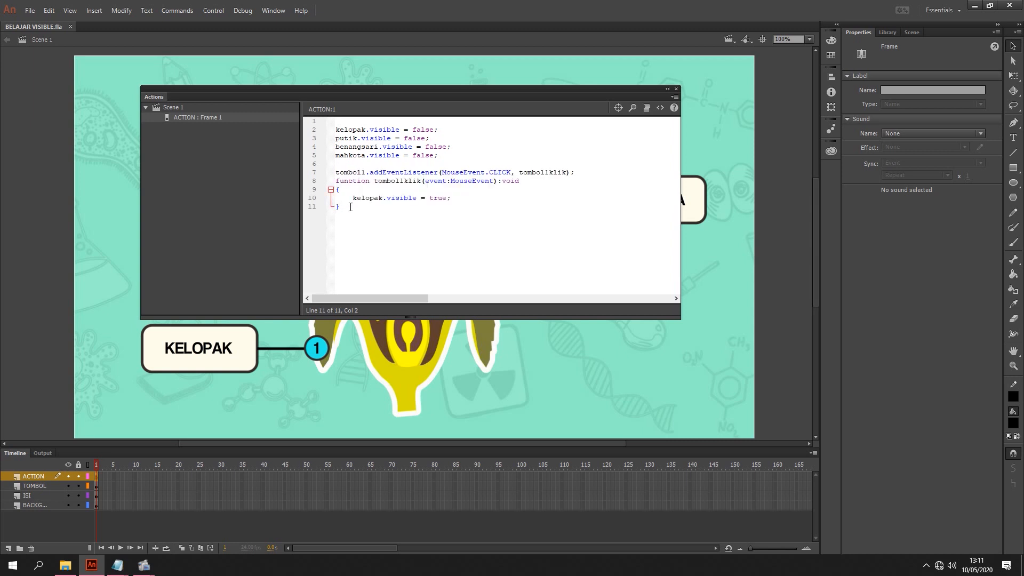
key(Return)
key(Return)
key(ctrl+v)
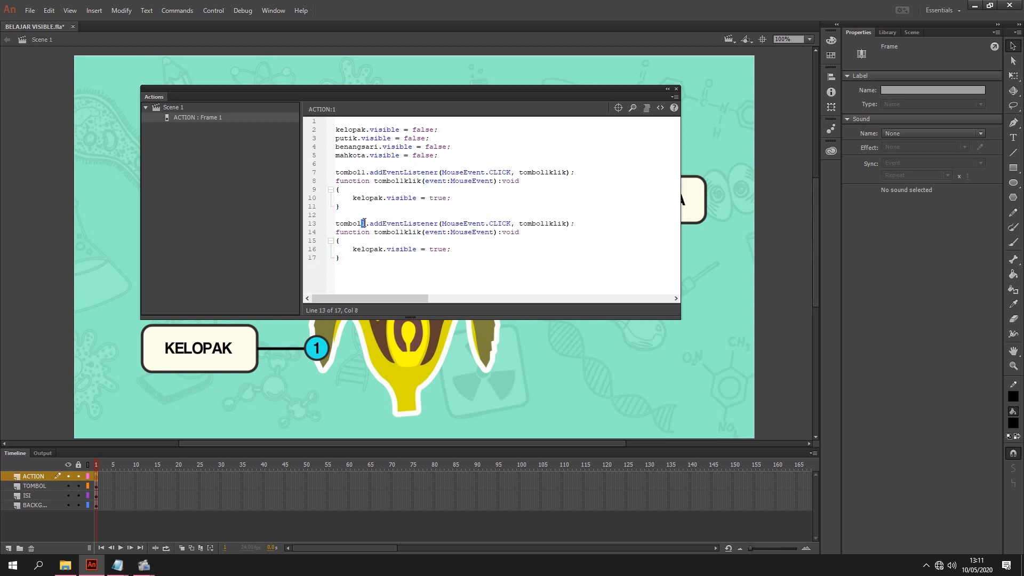
Step: Adapt the duplicated block to tombol2, with tombol2klik in the listener and function declaration and putik in the visible line
key(Delete)
text(2)
drag(545, 226, 549, 227)
text(22)
mouse_move(456, 88)
mouse_down()
mouse_move(450, 362)
mouse_move(458, 94)
mouse_up()
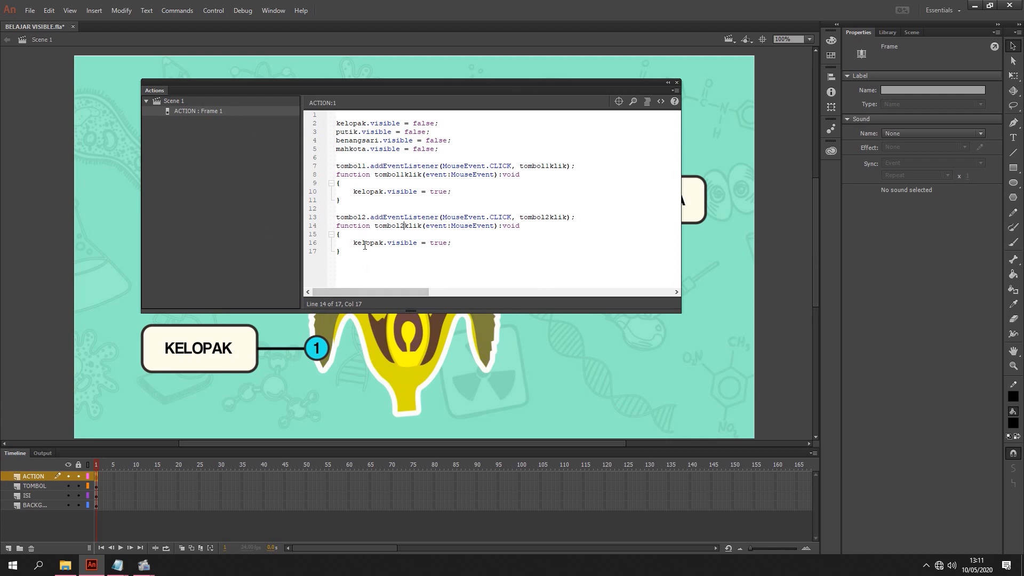
double_click(366, 243)
text(putik)
Step: Duplicate the tombol2 listener and function block below the original, separated by a blank line
drag(348, 253, 335, 216)
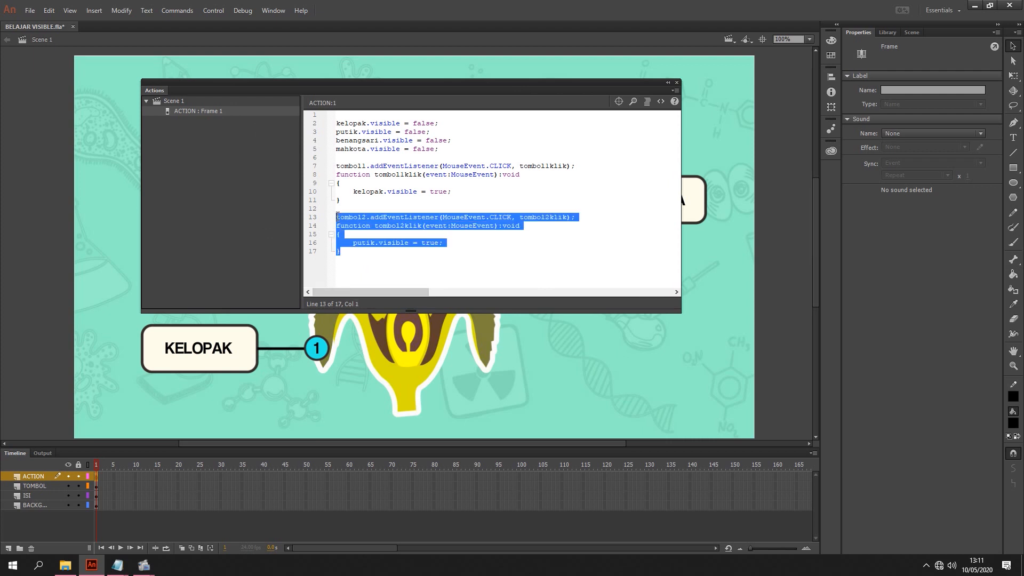
click(348, 252)
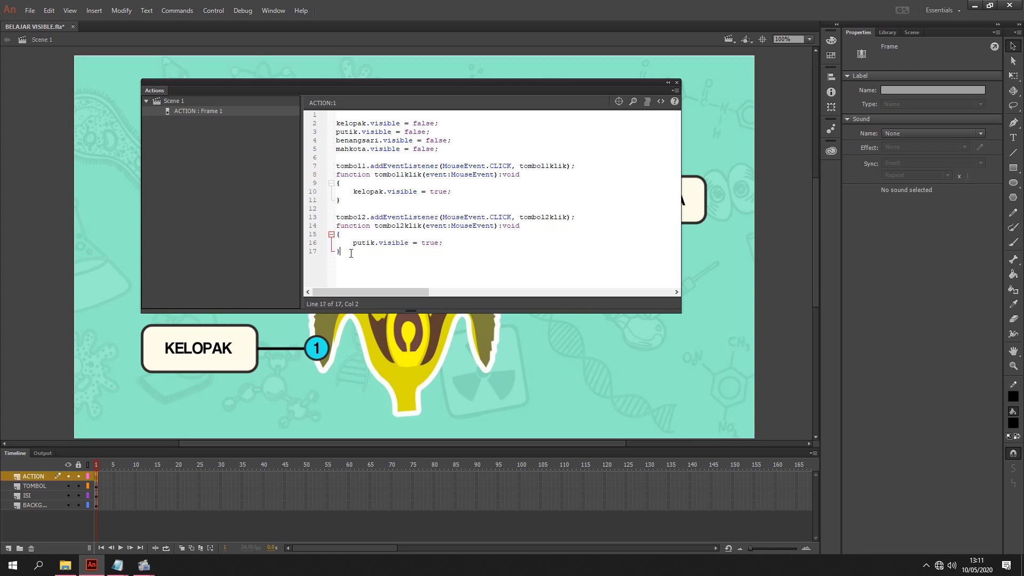
key(Return)
key(Return)
key(ctrl+v)
Step: Adapt the new copy to tombol3, with tombol3klik in the listener and function declaration and benangsari in the visible line
drag(366, 243, 363, 243)
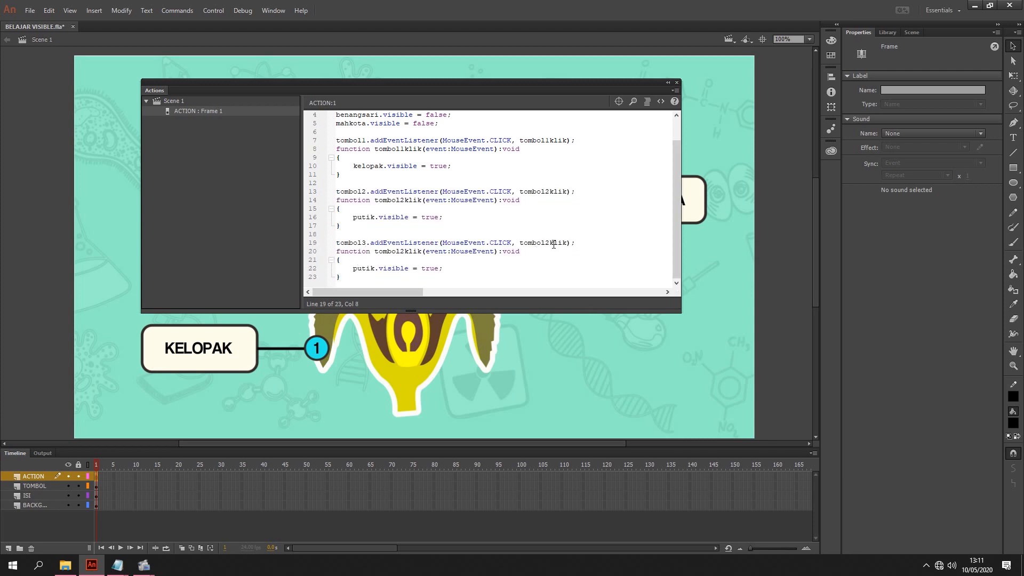
text(3)
drag(400, 251, 404, 251)
mouse_move(472, 95)
mouse_down()
mouse_move(467, 388)
mouse_move(468, 52)
mouse_move(468, 93)
mouse_up()
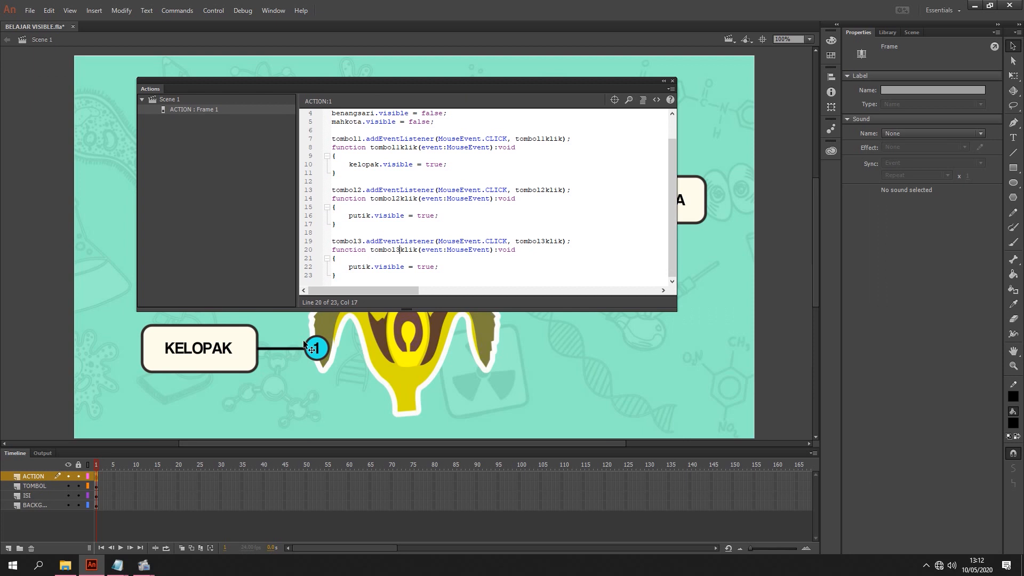
double_click(357, 268)
text(benangsari)
Step: Duplicate the tombol3 listener and function block below the original, separated by a blank line
drag(337, 276, 333, 239)
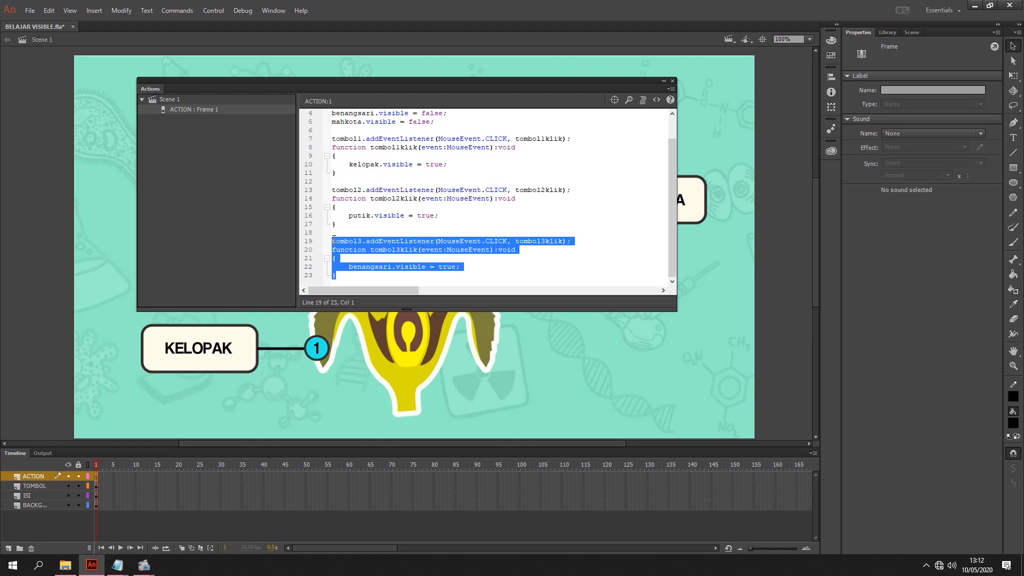
click(350, 275)
key(Return)
key(ctrl+v)
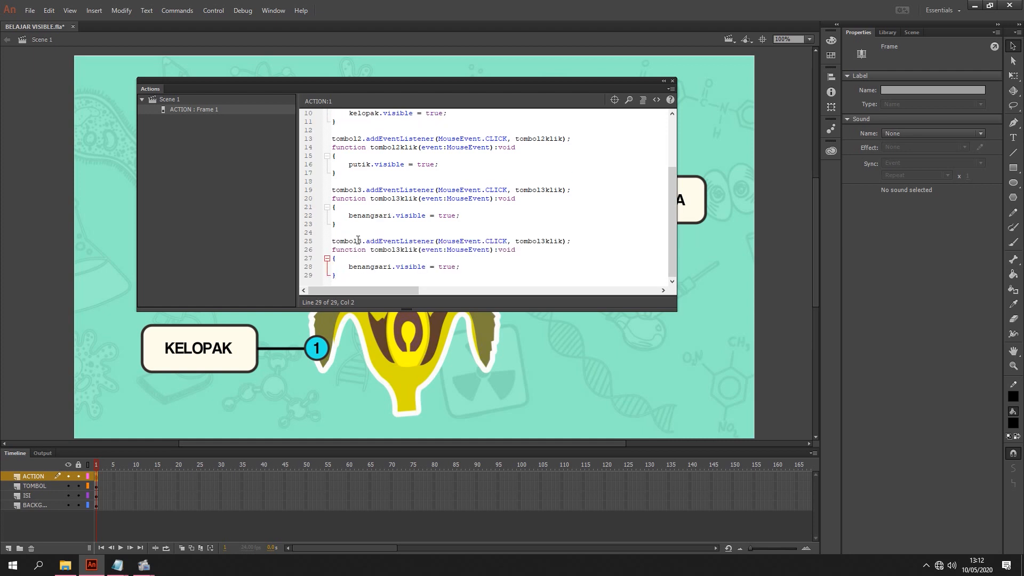
Step: Adapt the last copy to tombol4, with tombol4klik in the listener and function declaration and mahkota in the visible line
drag(357, 241, 362, 241)
text(43)
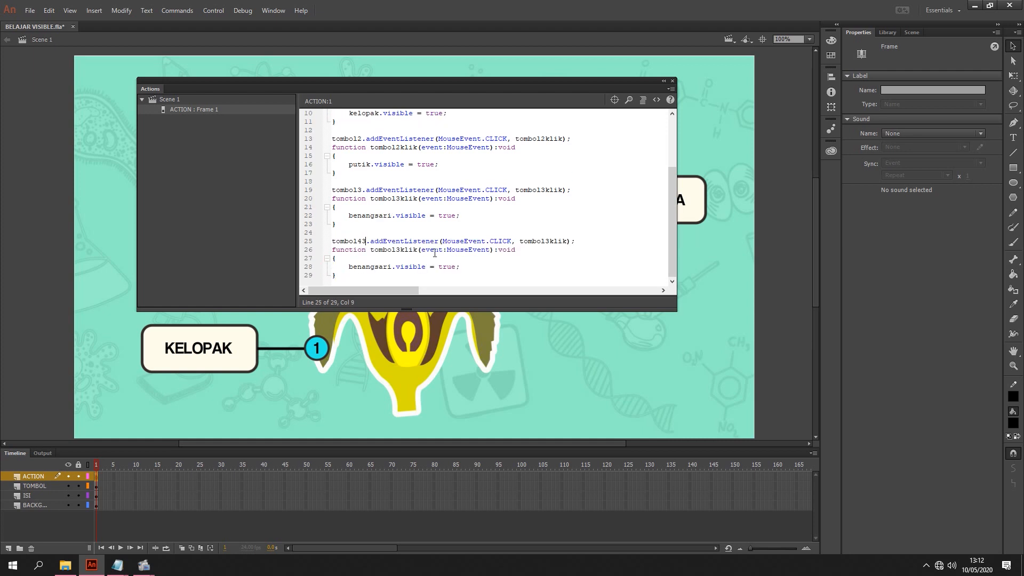
key(BackSpace)
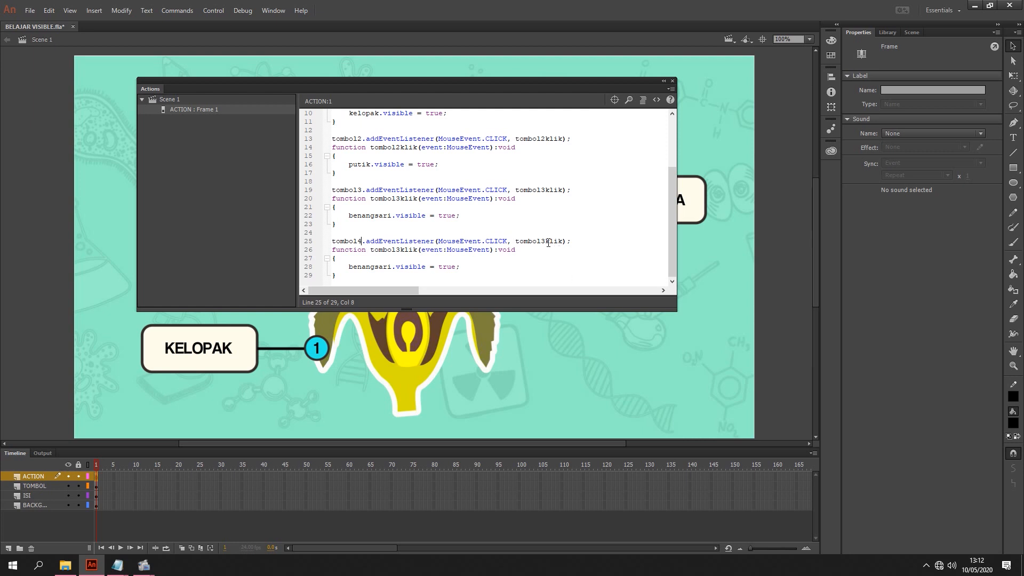
drag(546, 241, 543, 242)
drag(400, 249, 395, 250)
text(4)
drag(603, 81, 544, 85)
click(313, 270)
double_click(313, 271)
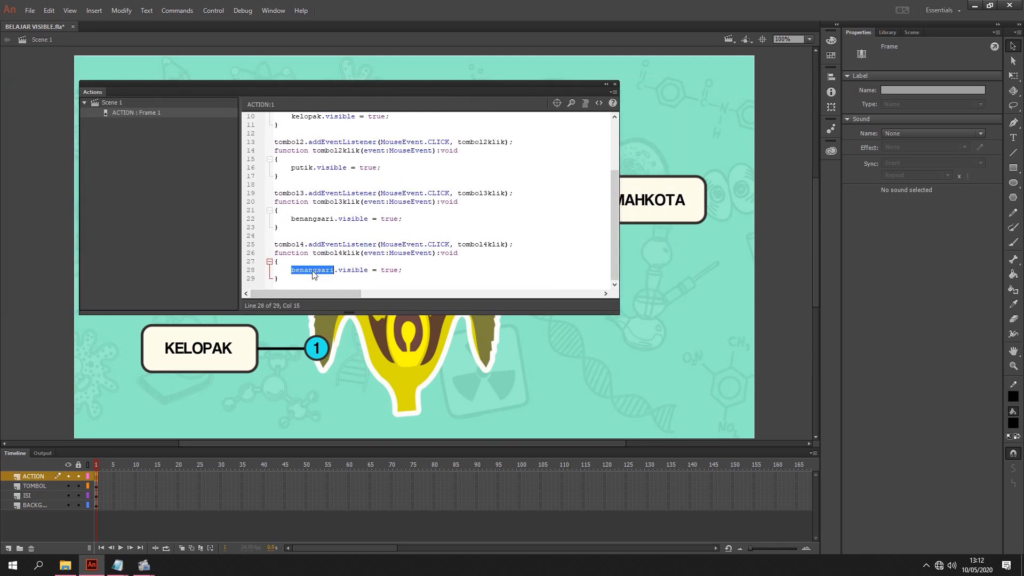
text(mahkota)
Step: Save the file, test the movie by trying buttons 1 to 4 to check their label boxes, and close the preview
key(ctrl+s)
key(ctrl+Return)
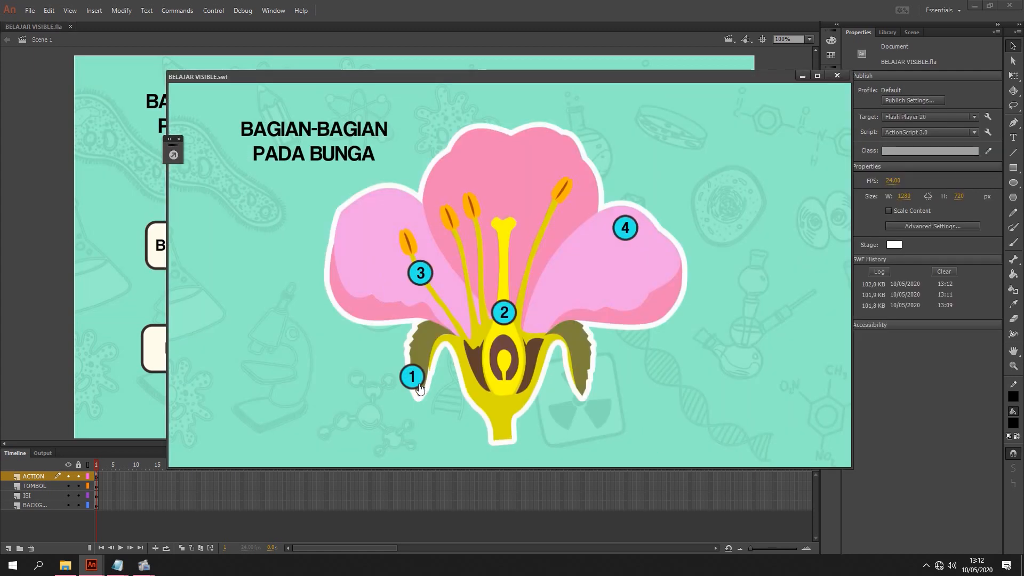
click(420, 389)
click(515, 318)
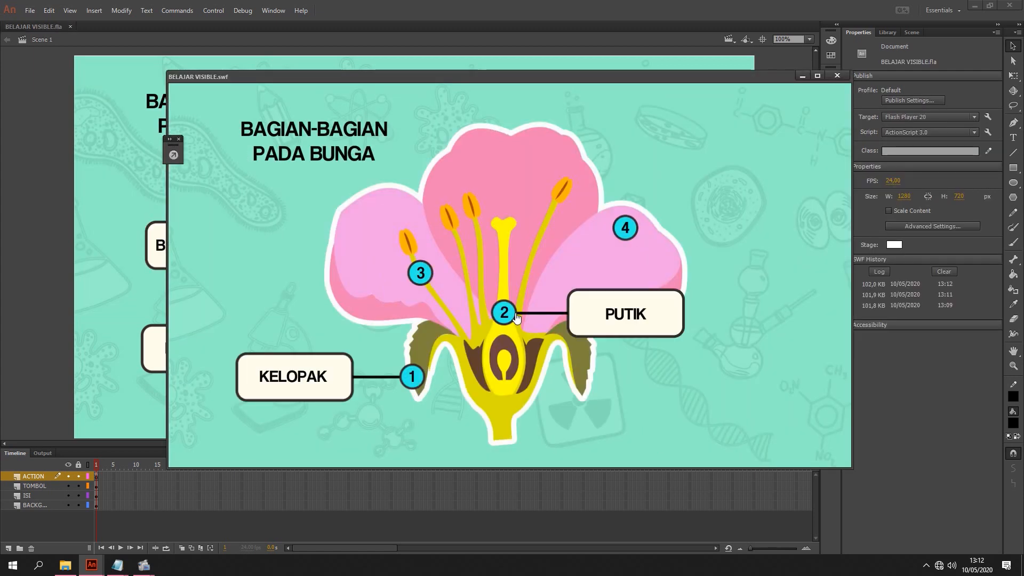
click(432, 286)
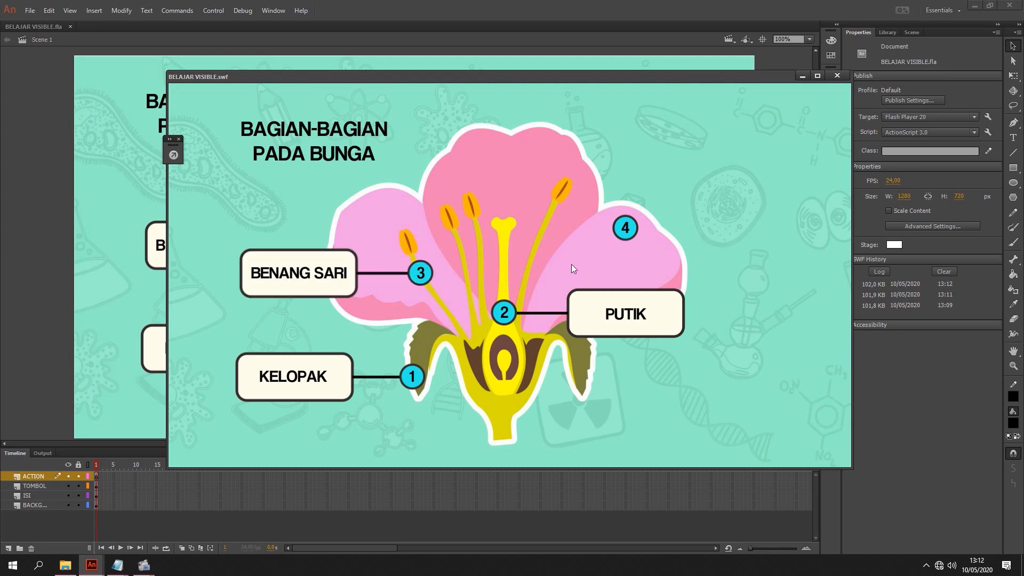
click(628, 234)
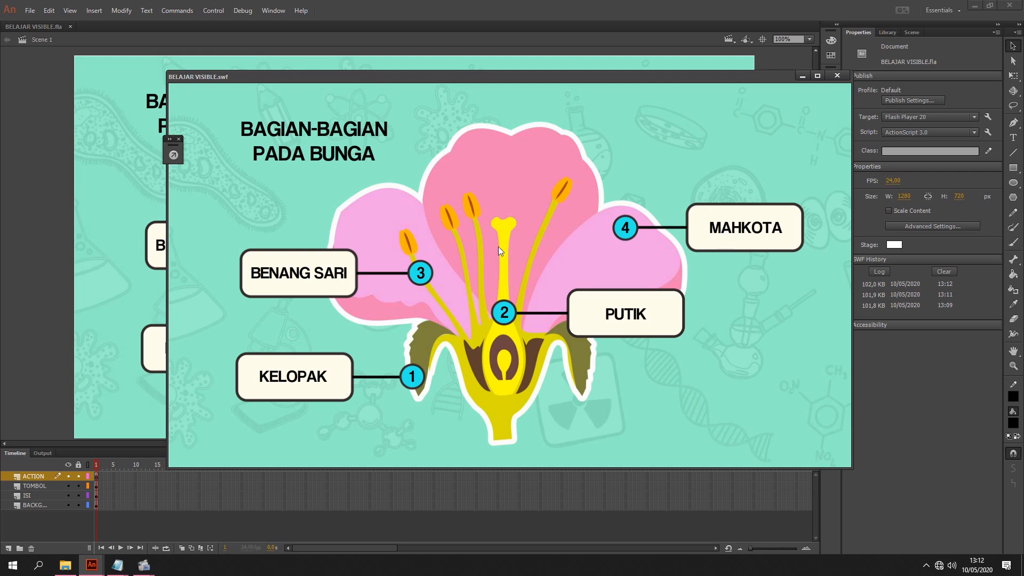
click(837, 75)
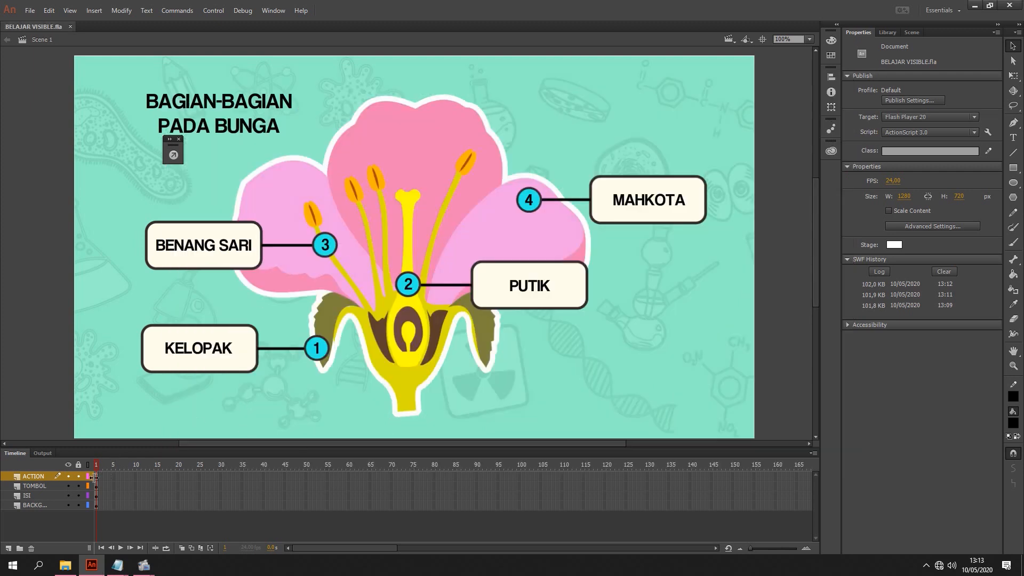
Step: Reopen the frame 1 script of the ACTION layer and copy the tombol4 listener and function block
right_click(95, 477)
click(122, 469)
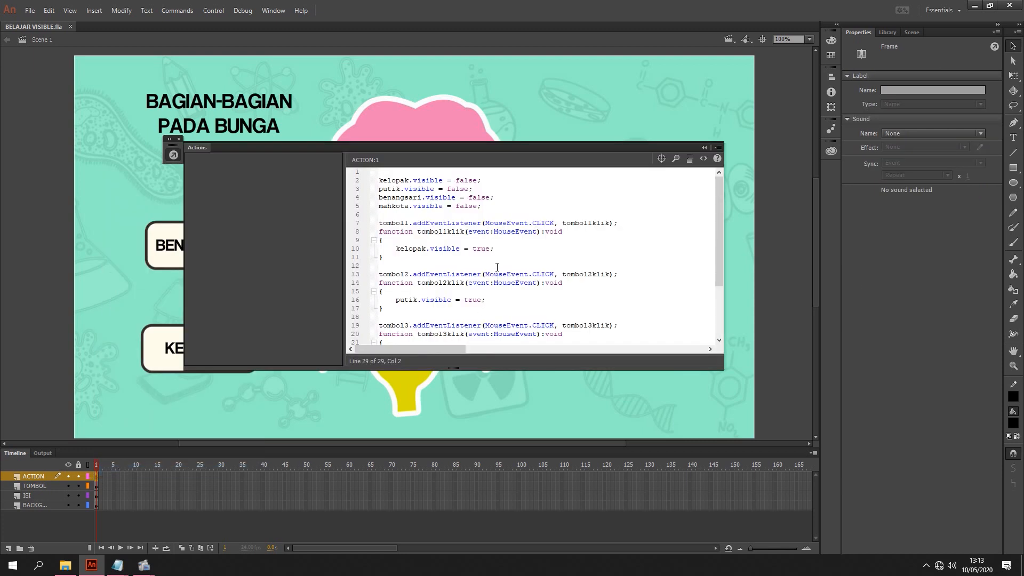
click(497, 266)
scroll(497, 266, down, 3)
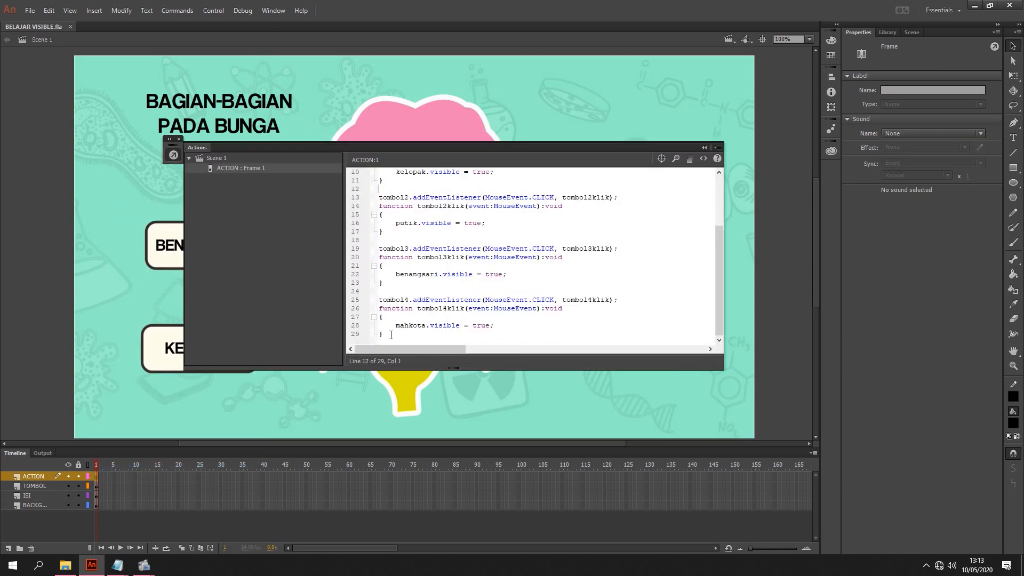
drag(392, 334, 376, 302)
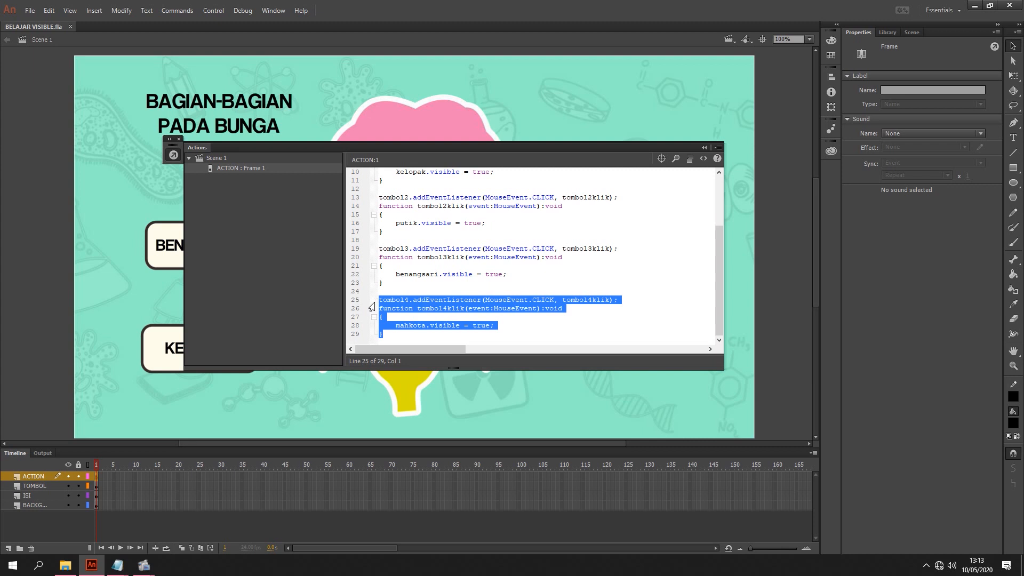
right_click(403, 308)
click(421, 371)
click(407, 309)
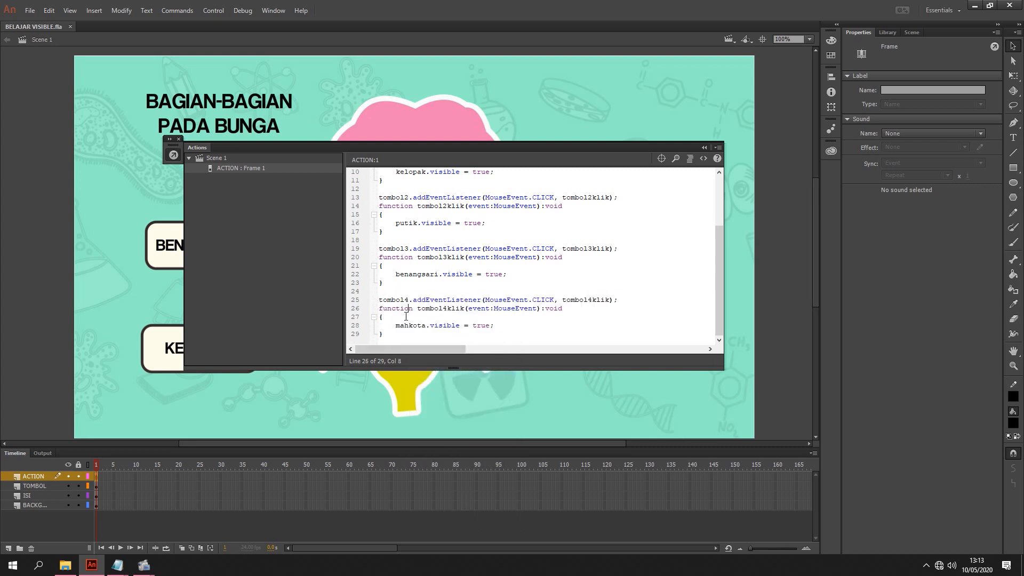
Step: Add several blank lines after the end of the script and paste the copied tombol4 block there
click(397, 334)
key(Return)
key(Return)
key(Return)
key(Return)
key(Return)
key(Return)
key(Return)
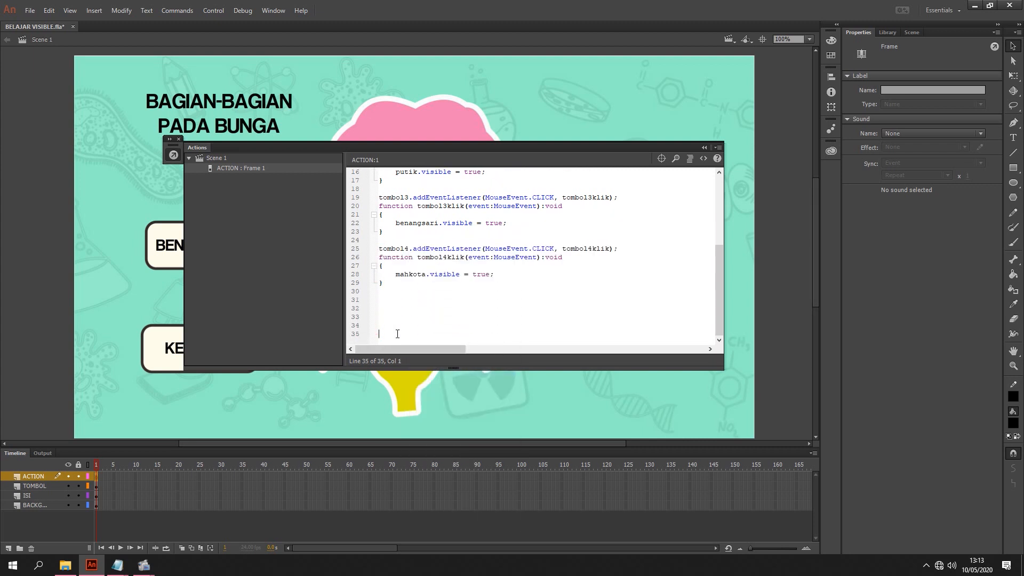
key(ctrl+v)
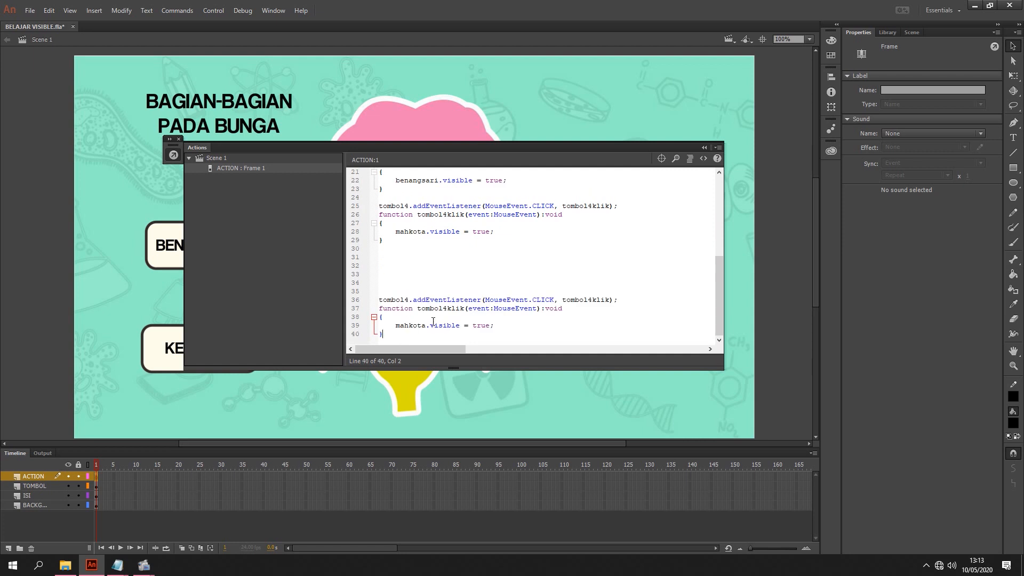
Step: In the pasted block, replace tombol4 with kelopak and tombol4klik with kelopakklik in both the listener and the function declaration
drag(483, 149, 416, 99)
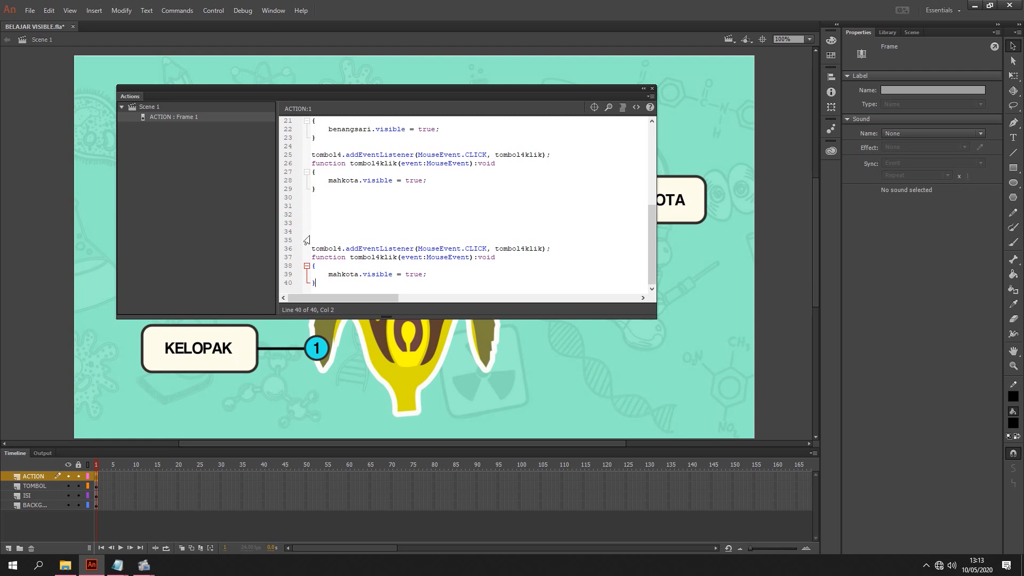
double_click(331, 249)
text(kelopak)
double_click(523, 248)
text(kelopakklik)
double_click(387, 259)
text(kelopak)
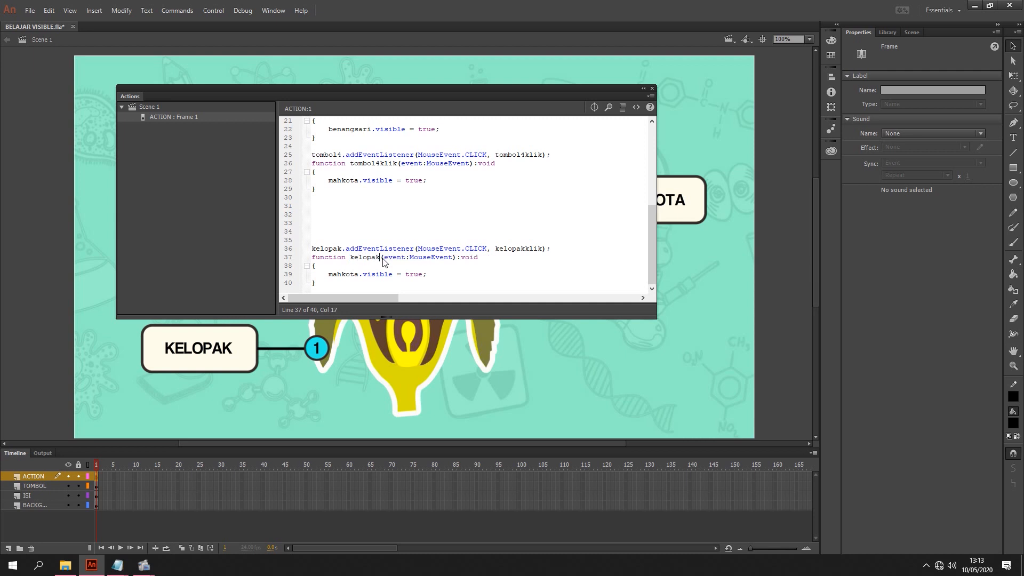
text(klik)
Step: Change the line inside the kelopakklik function to kelopak.visible = false
double_click(331, 275)
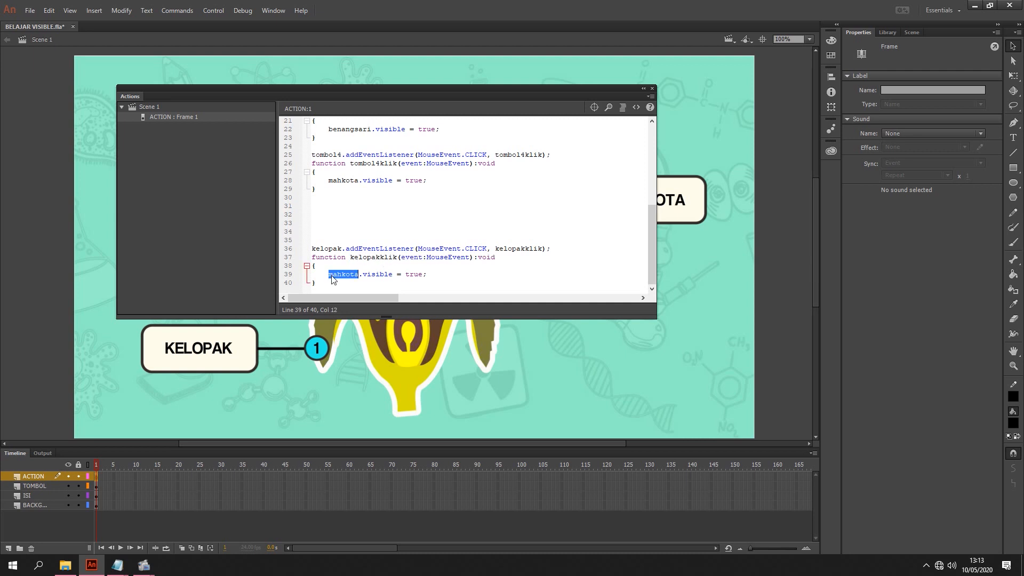
text(kelopak)
double_click(410, 274)
text(false)
Step: Save the file, test the movie by trying button 1 and the KELOPAK label box, and close the preview
key(ctrl+s)
key(ctrl+Return)
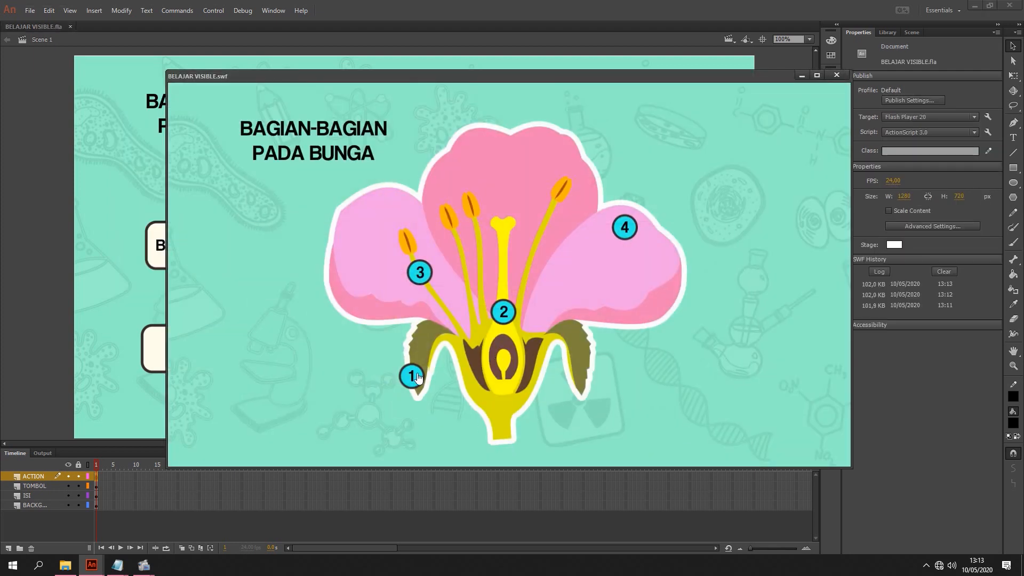
click(418, 377)
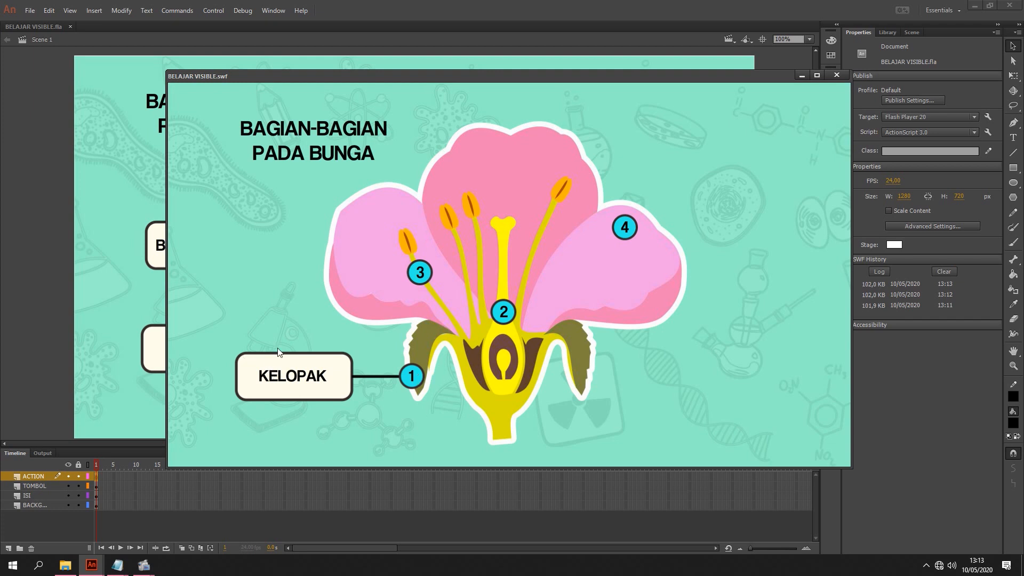
click(297, 376)
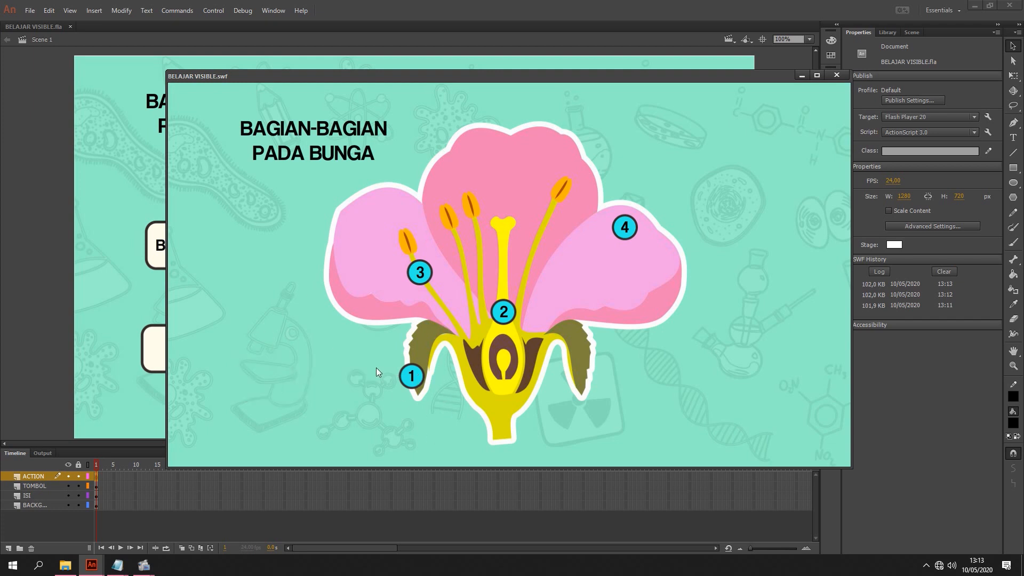
click(835, 76)
Step: Duplicate the kelopak listener and function block below the original, separated by a blank line
drag(330, 283, 313, 248)
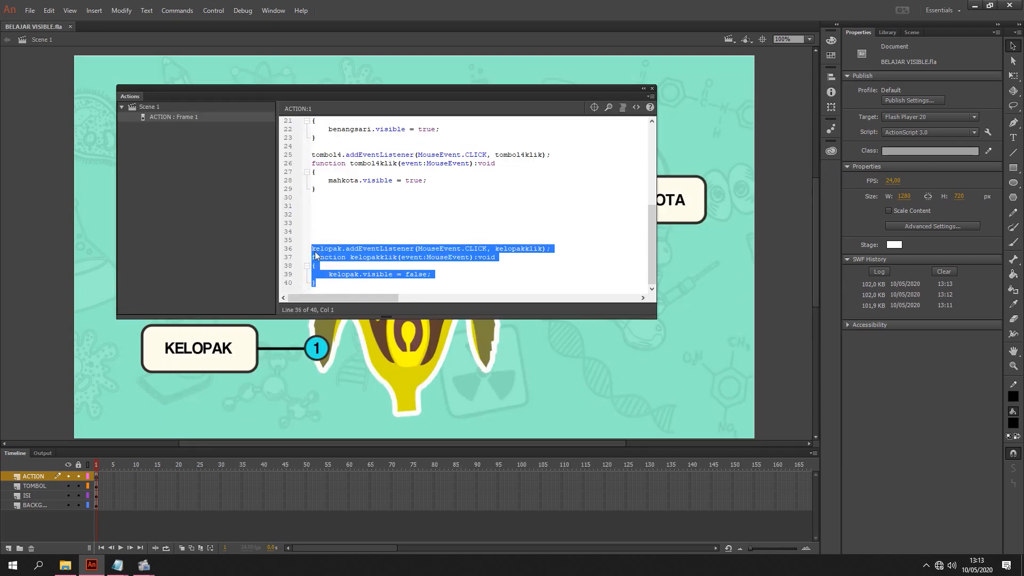
right_click(329, 255)
click(347, 317)
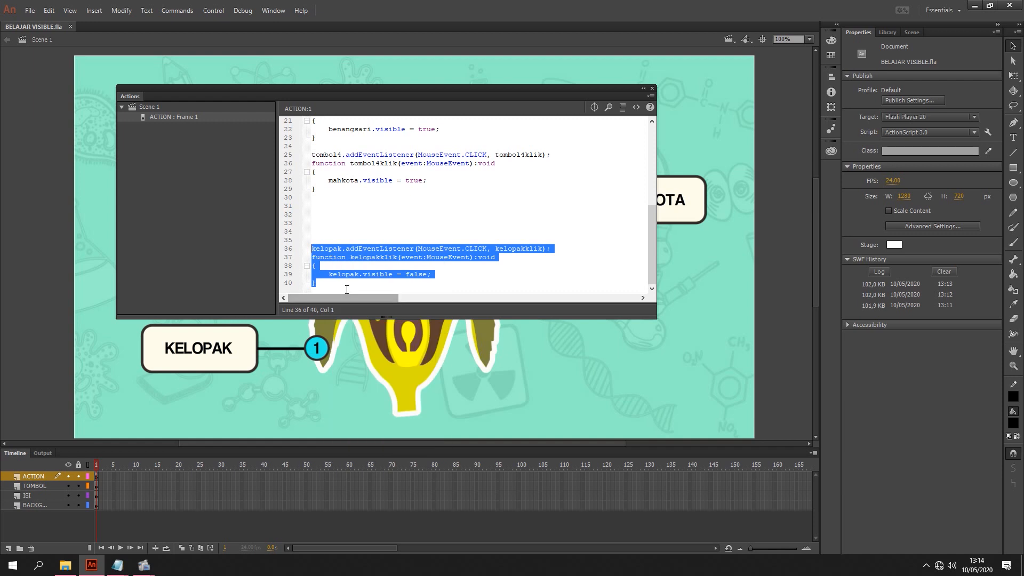
click(347, 287)
key(Return)
key(Return)
key(ctrl+v)
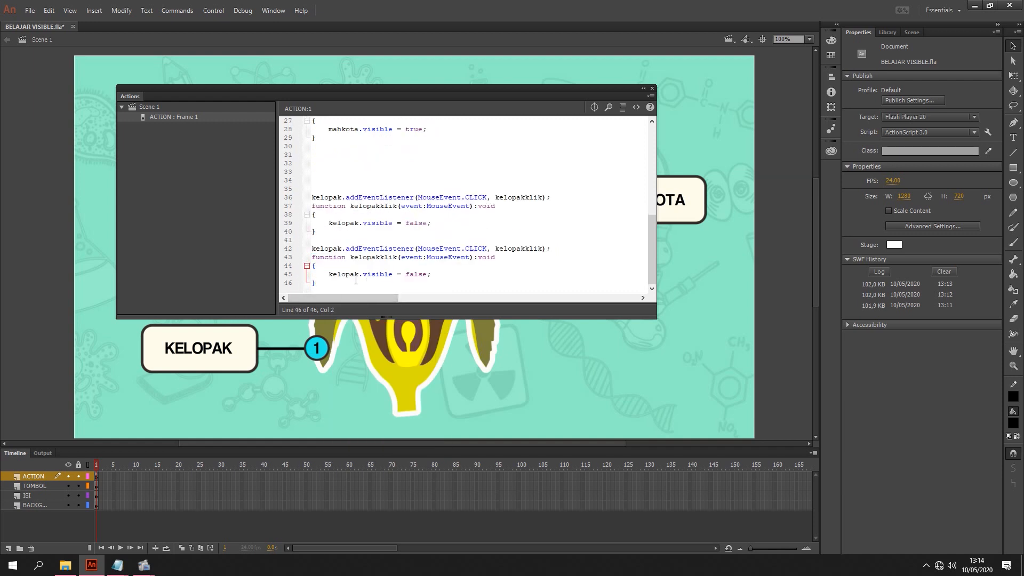
Step: In the duplicated kelopak block, change the listener line to use putik as the target and putikklik as the handler
drag(397, 91, 405, 132)
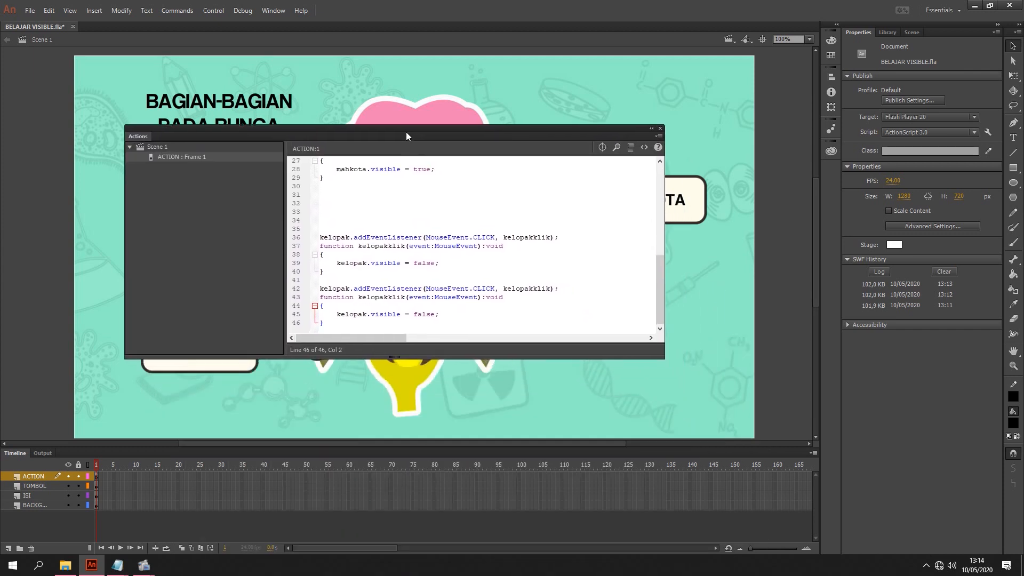
double_click(346, 290)
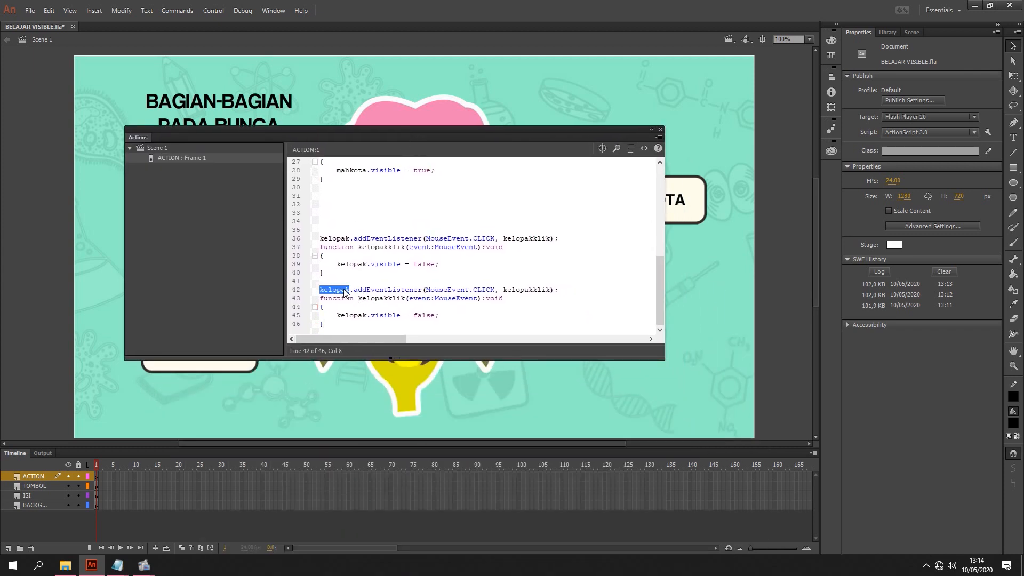
text(putik)
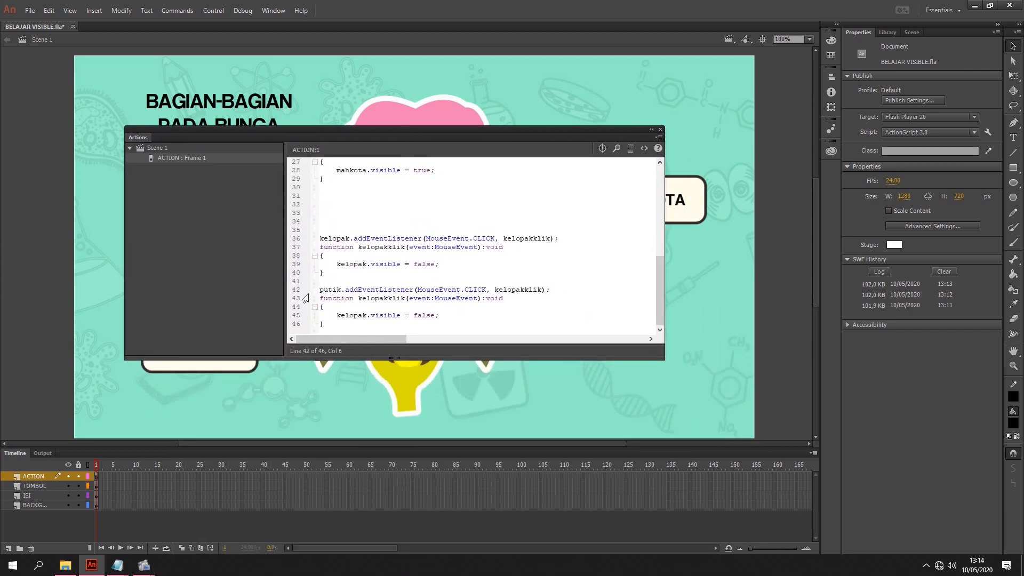
double_click(326, 291)
key(ctrl+c)
double_click(512, 291)
key(ctrl+v)
text(klik)
Step: Rename the duplicated block's function to putikklik and change its inner line to putik.visible = false
double_click(520, 289)
key(ctrl+c)
double_click(393, 299)
key(ctrl+v)
double_click(349, 316)
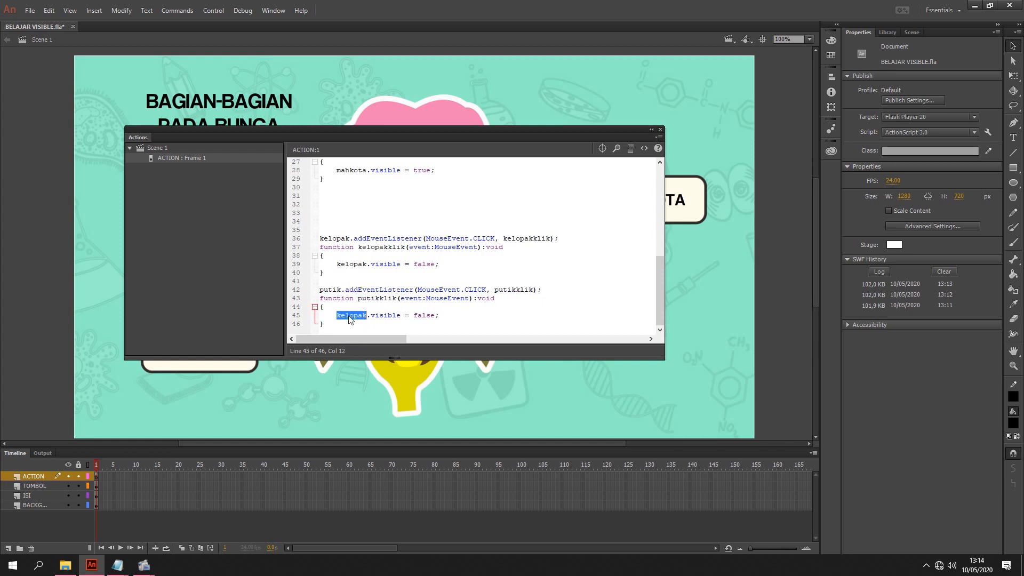
text(putik)
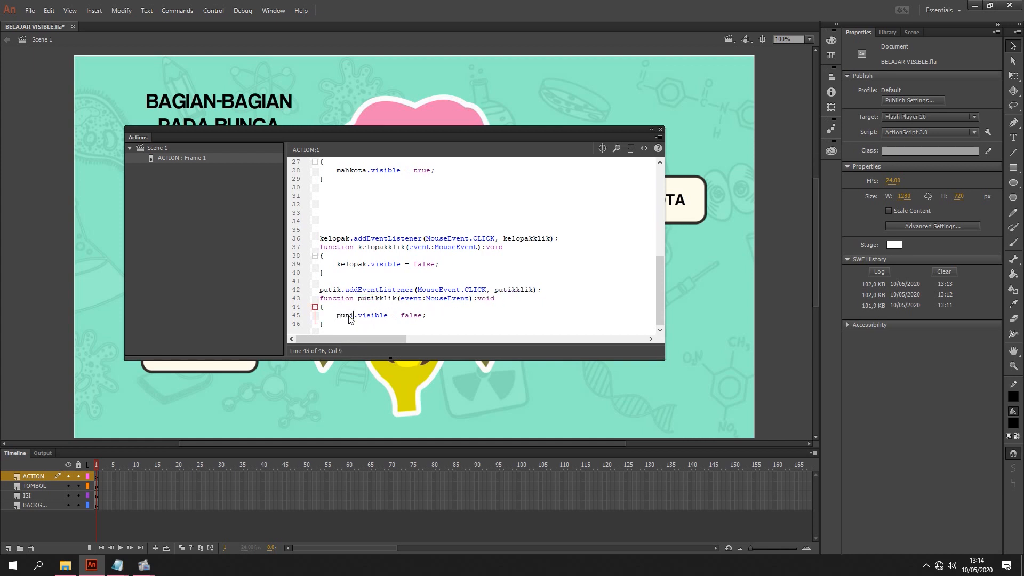
Step: Duplicate the putik listener and function block below the original, separated by a blank line
drag(351, 326, 310, 292)
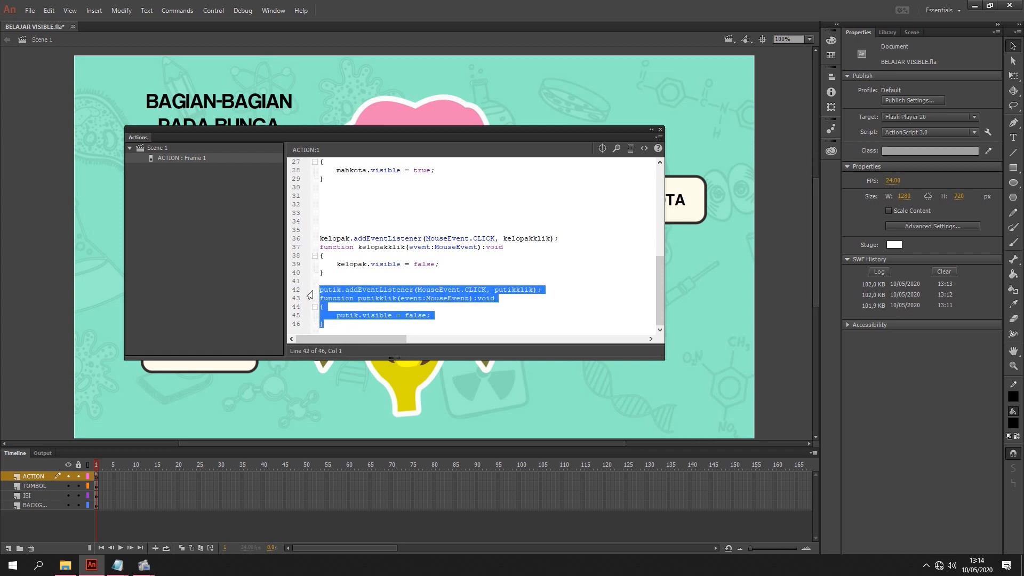
click(352, 331)
key(ctrl+v)
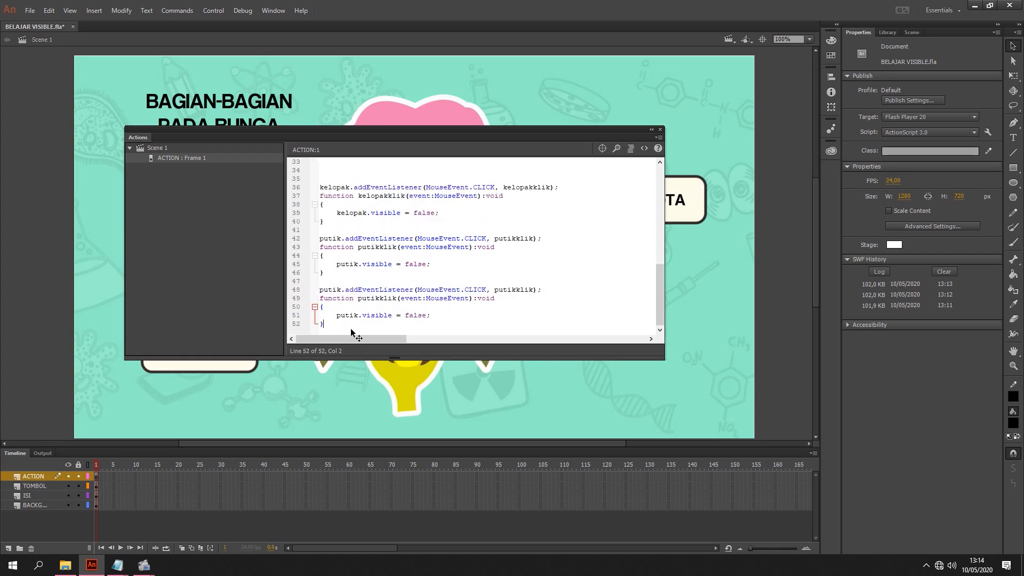
Step: In the duplicated putik block, change the listener line to use benangsari as the target and benangsariklik as the handler
double_click(330, 290)
text(benangsari)
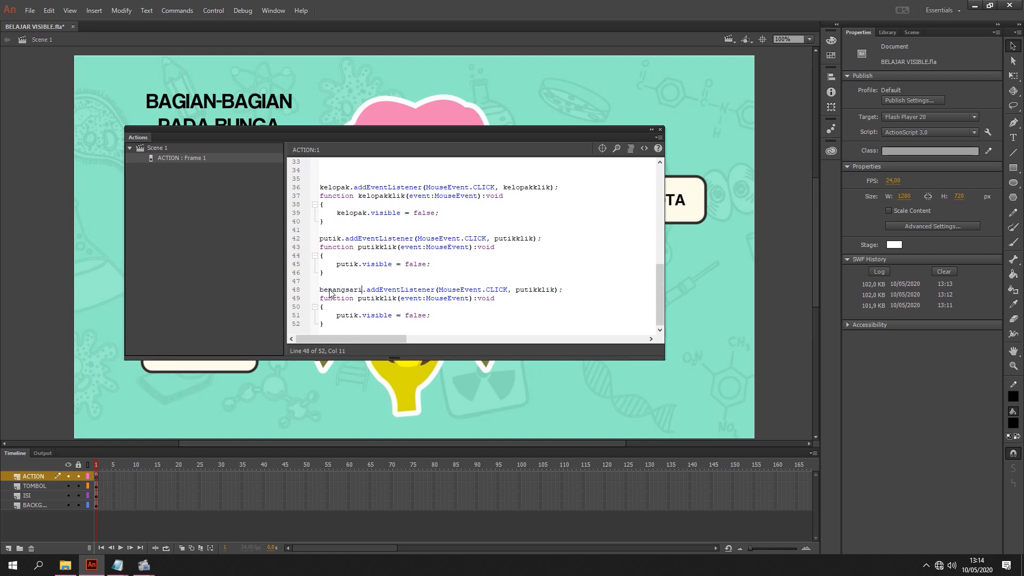
double_click(538, 288)
text(benan)
text(gariklik)
Step: Rename the duplicated block's function to benangsariklik and change its inner line to benagsari.visible = false
double_click(547, 291)
key(ctrl+c)
double_click(388, 298)
key(ctrl+v)
double_click(350, 315)
text(benangsa)
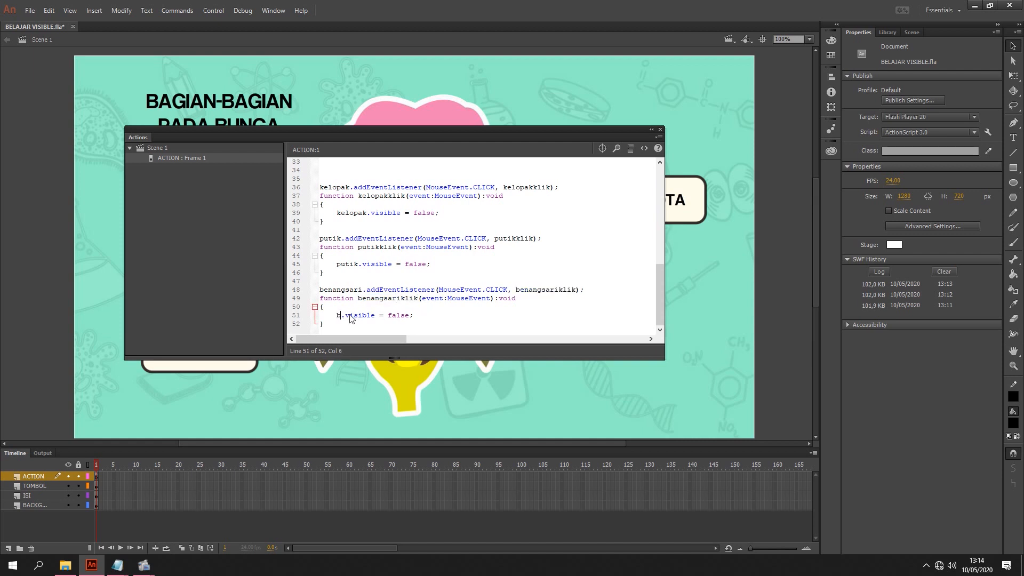
text(ri)
Step: Duplicate the benangsari listener and function block below the original, separated by a blank line
drag(329, 327, 319, 291)
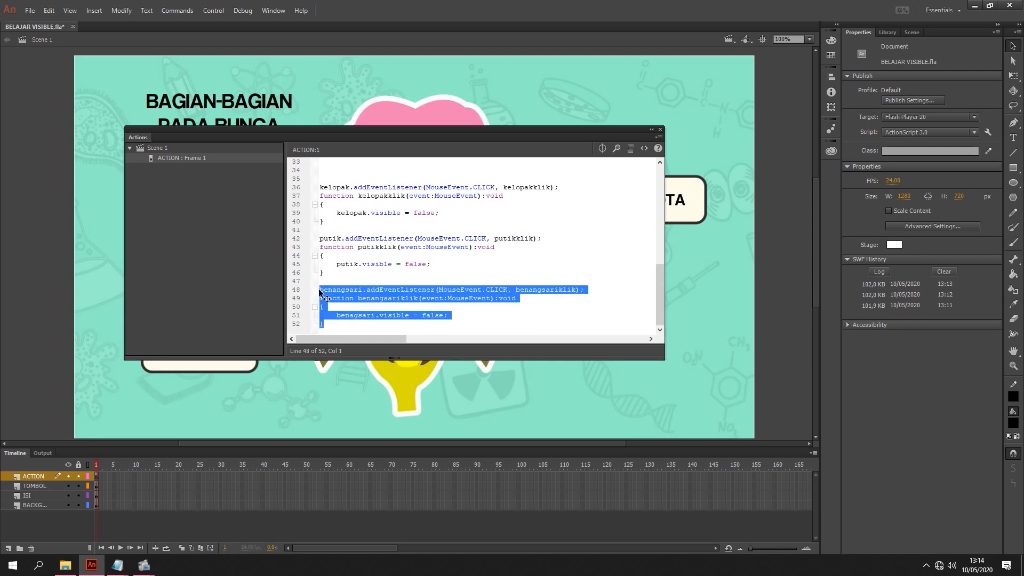
click(340, 323)
key(Return)
key(Return)
key(ctrl+v)
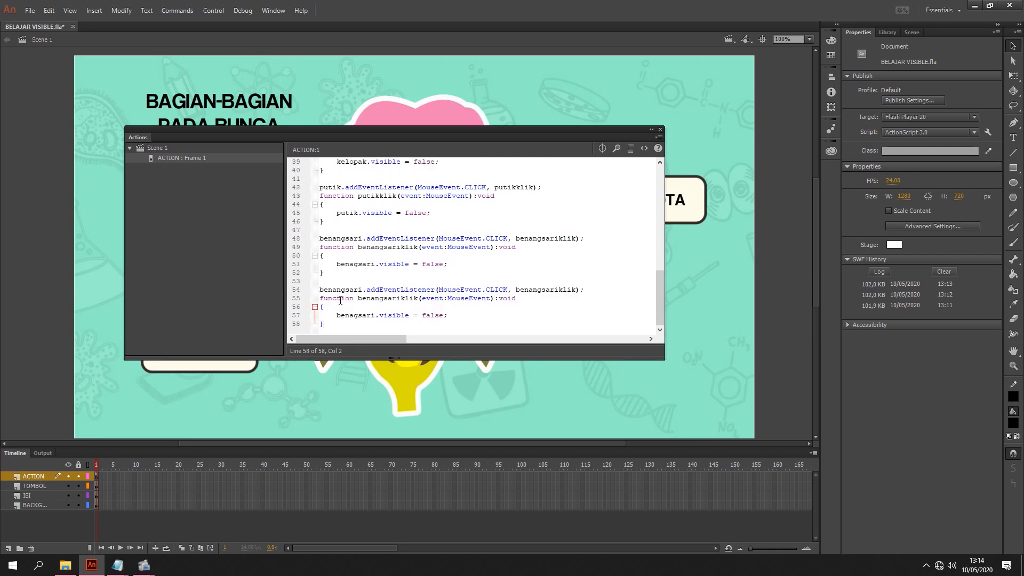
Step: In the duplicated benangsari block, change the listener line to use mahkota as the target and mahkotaklik as the handler
click(334, 290)
double_click(334, 290)
text(mahkota)
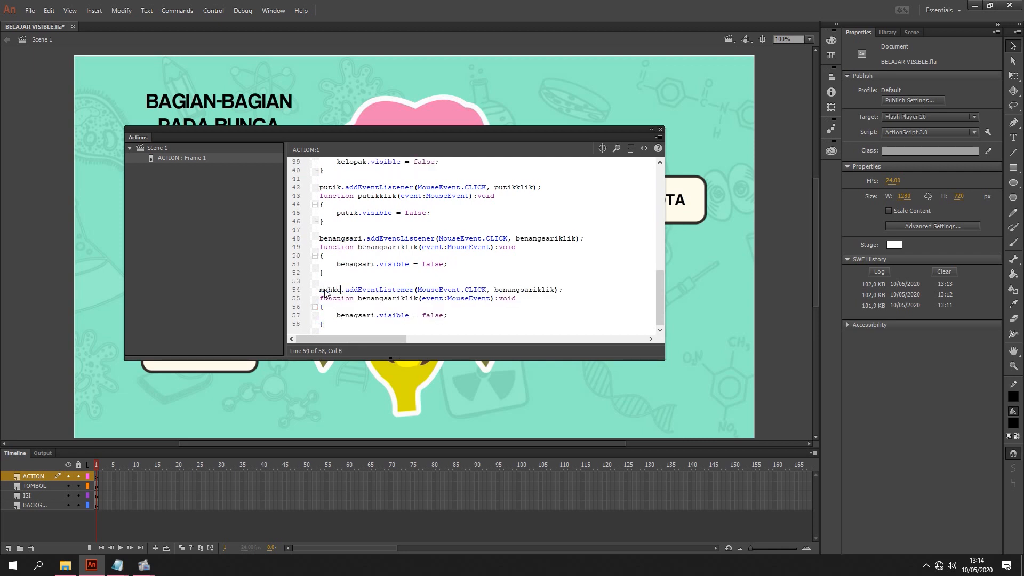
double_click(557, 289)
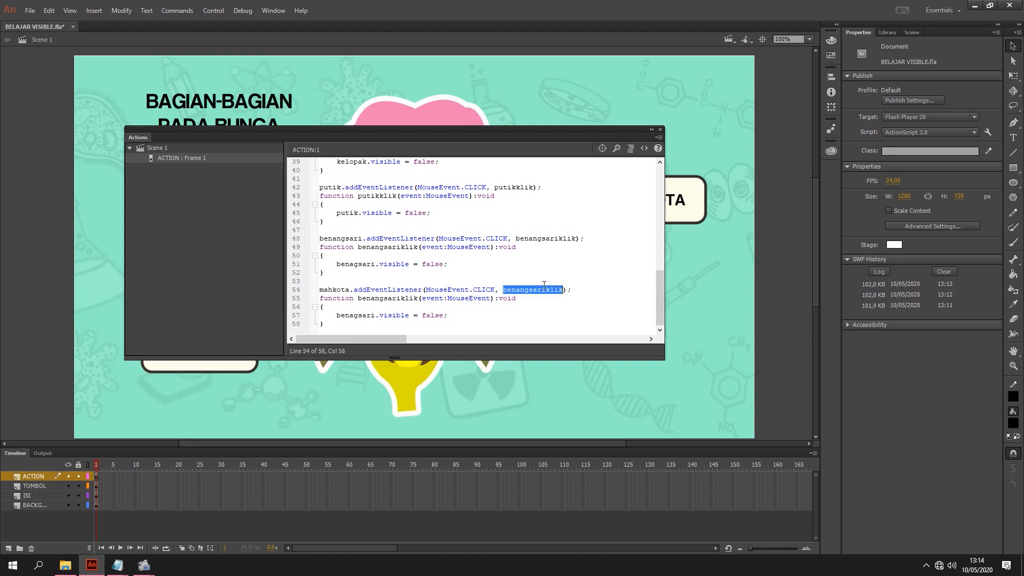
text(mahkotaklik)
Step: Rename the duplicated block's function to mahkotaklik and change its inner line to mahkota.visible = false
double_click(385, 299)
text(mahkota)
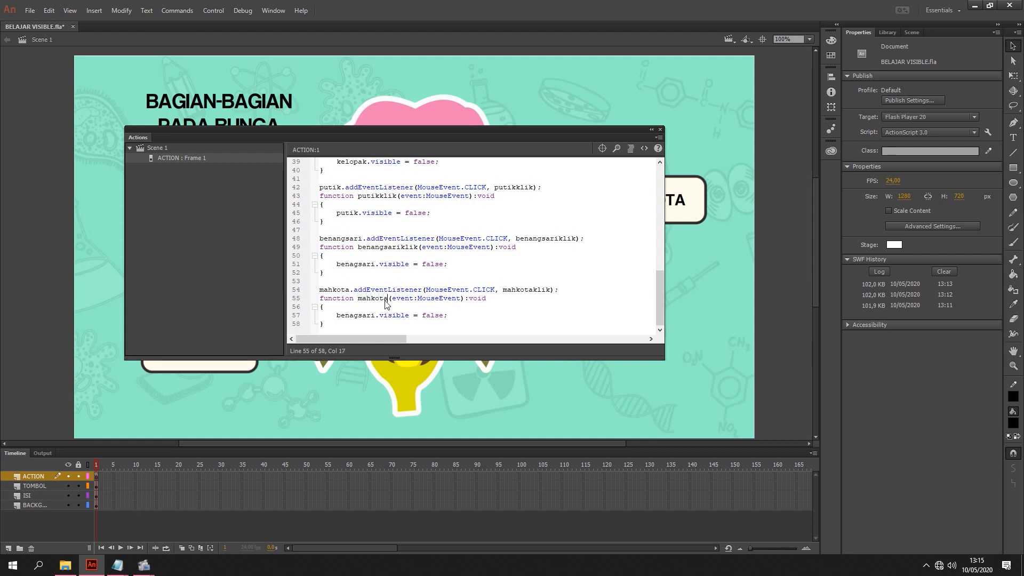
text(klik)
double_click(362, 315)
text(mahko)
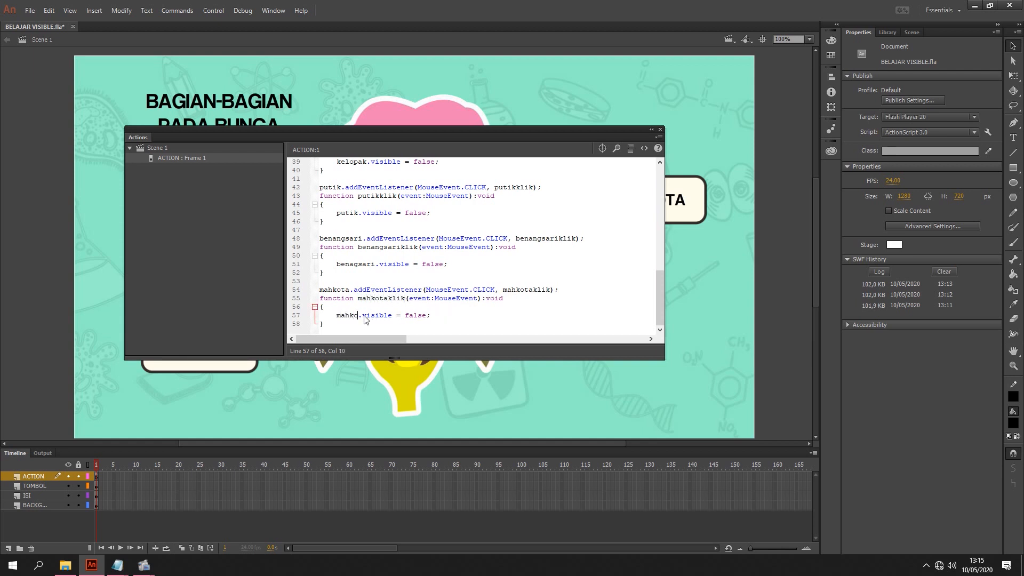
text(ta)
Step: Test the movie and reveal the four flower-part label boxes with buttons 1 to 4
key(ctrl+Return)
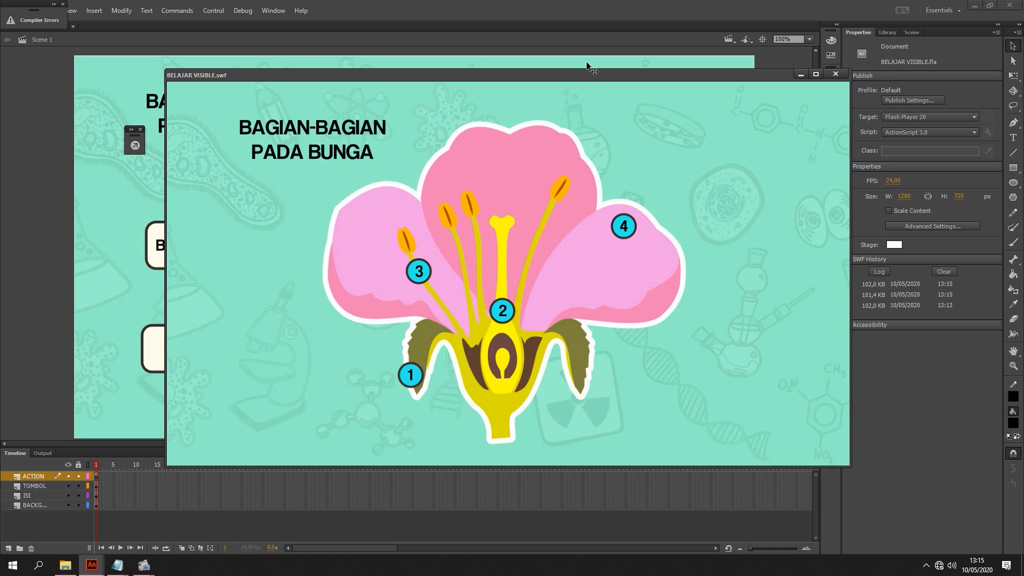
drag(609, 78, 555, 82)
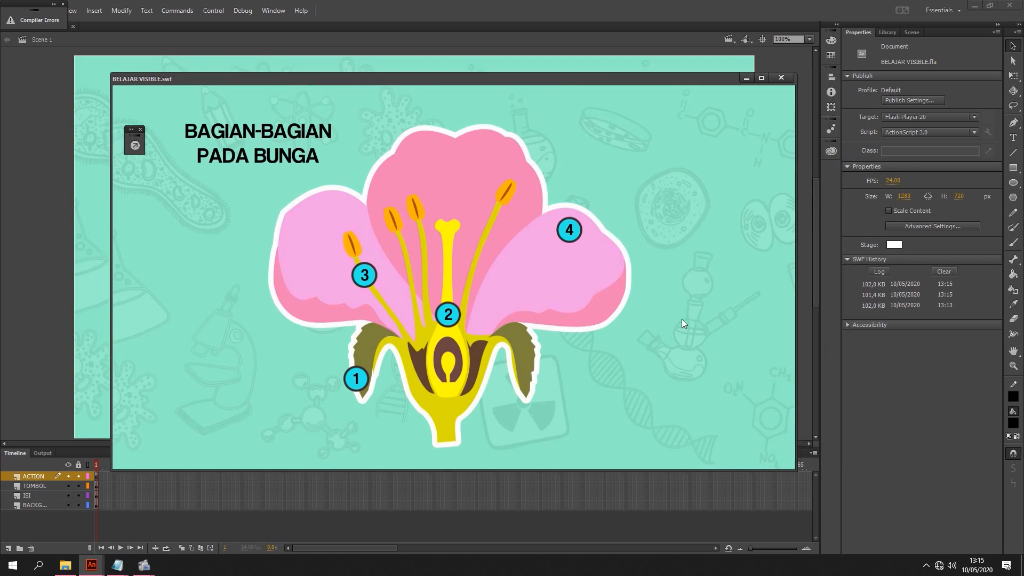
click(363, 385)
click(457, 319)
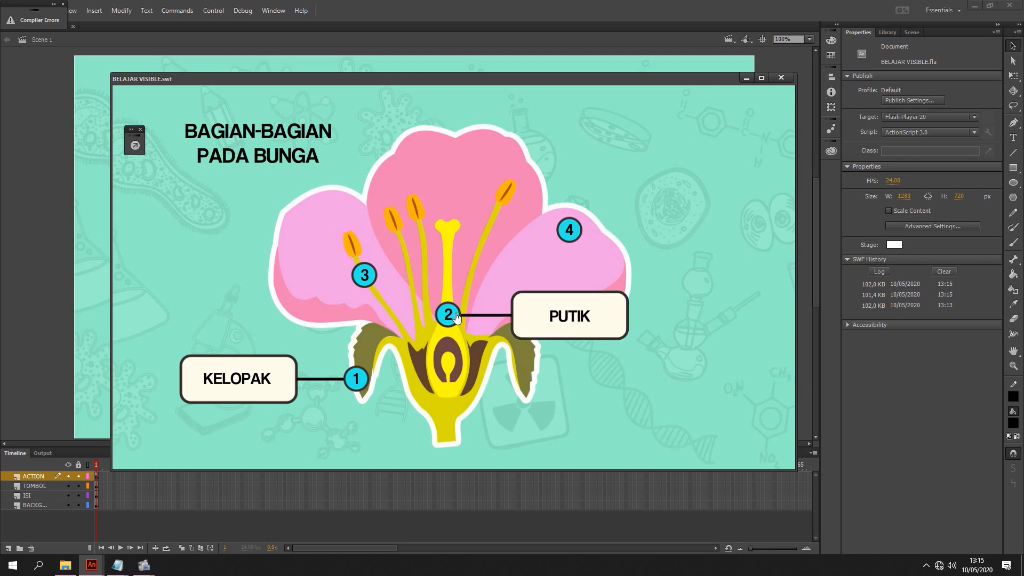
click(374, 278)
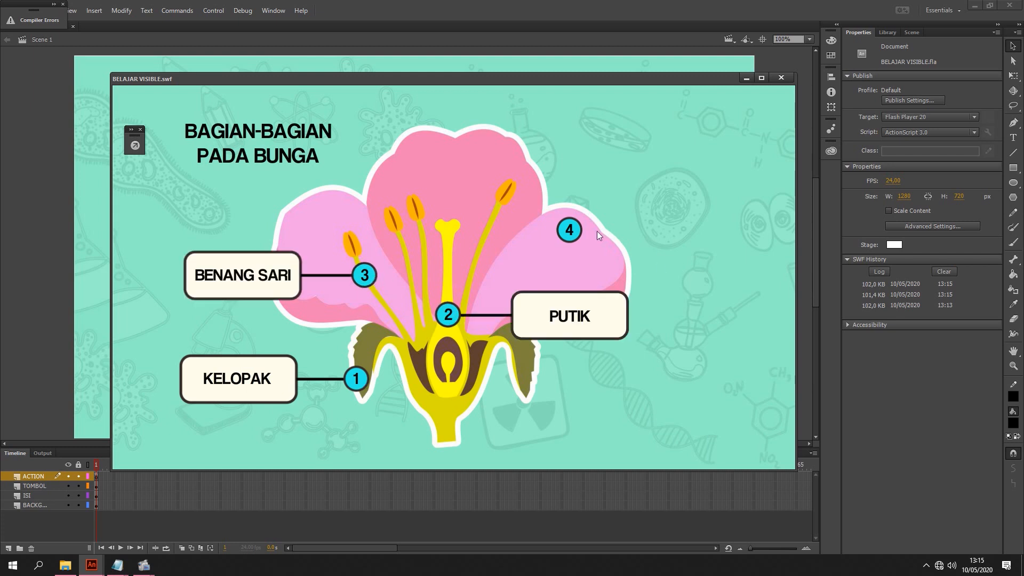
click(578, 234)
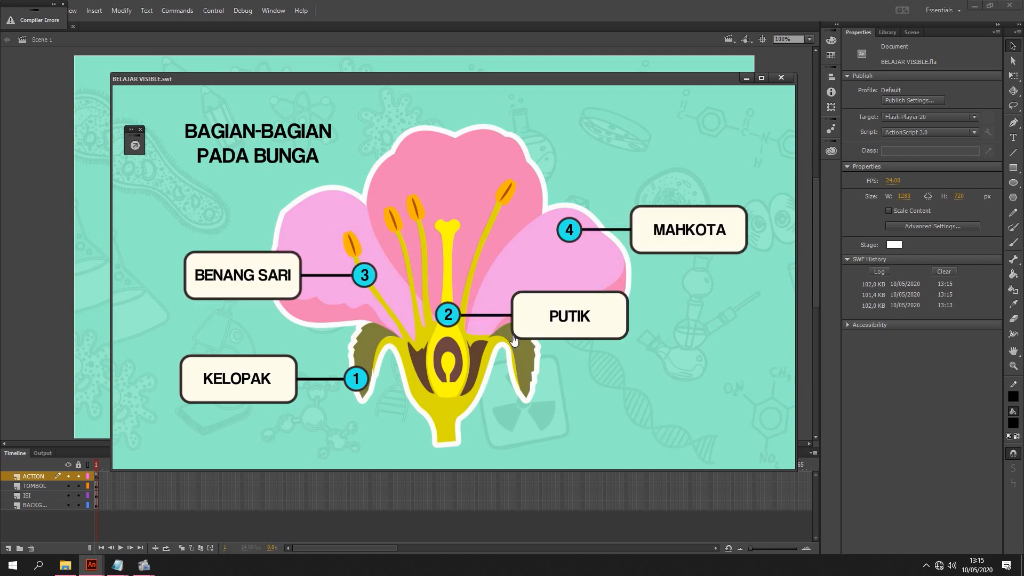
Step: In the preview, try hiding the KELOPAK, PUTIK, BENANG SARI and MAHKOTA label boxes one after another
click(207, 392)
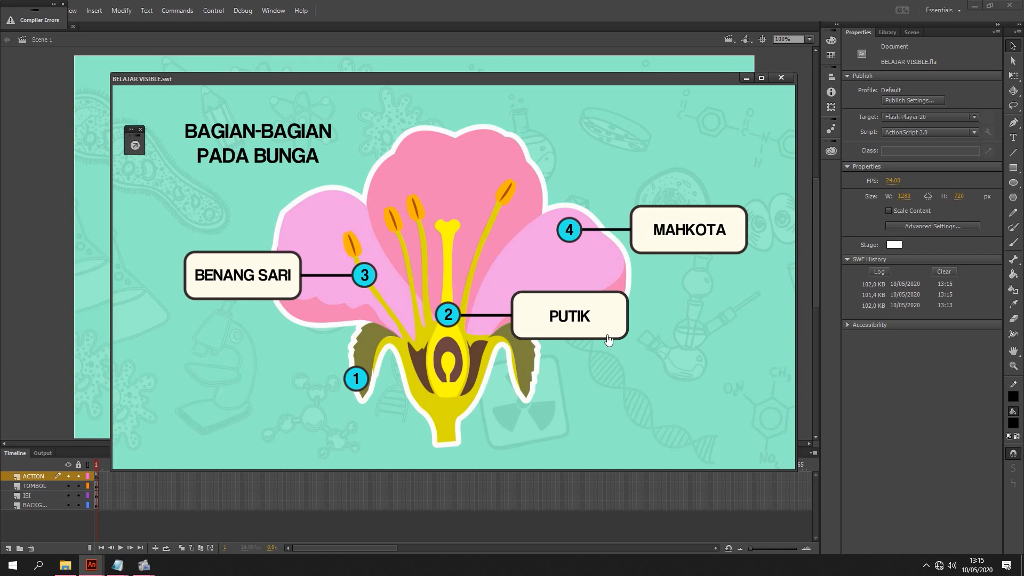
click(580, 319)
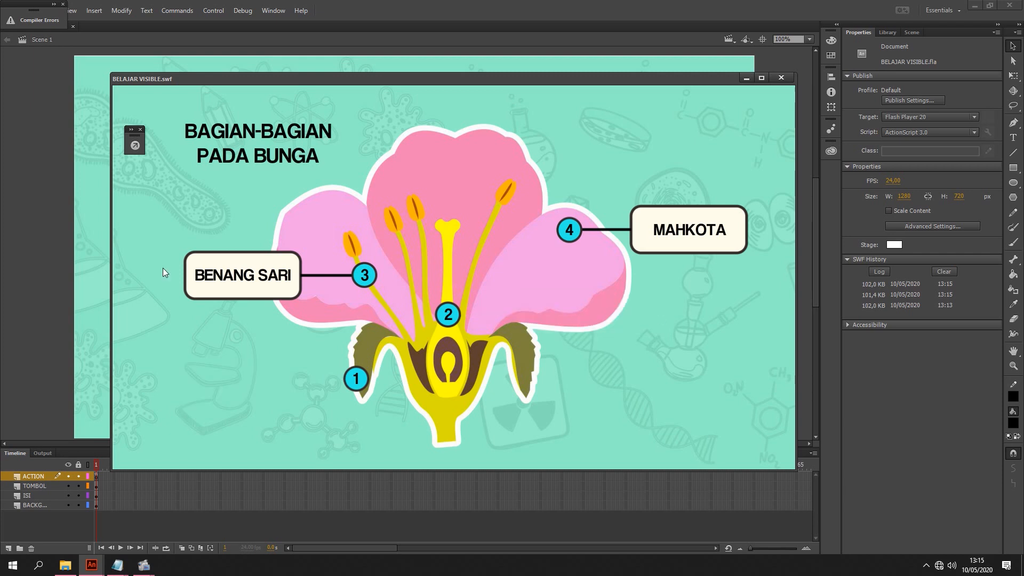
click(251, 282)
click(713, 227)
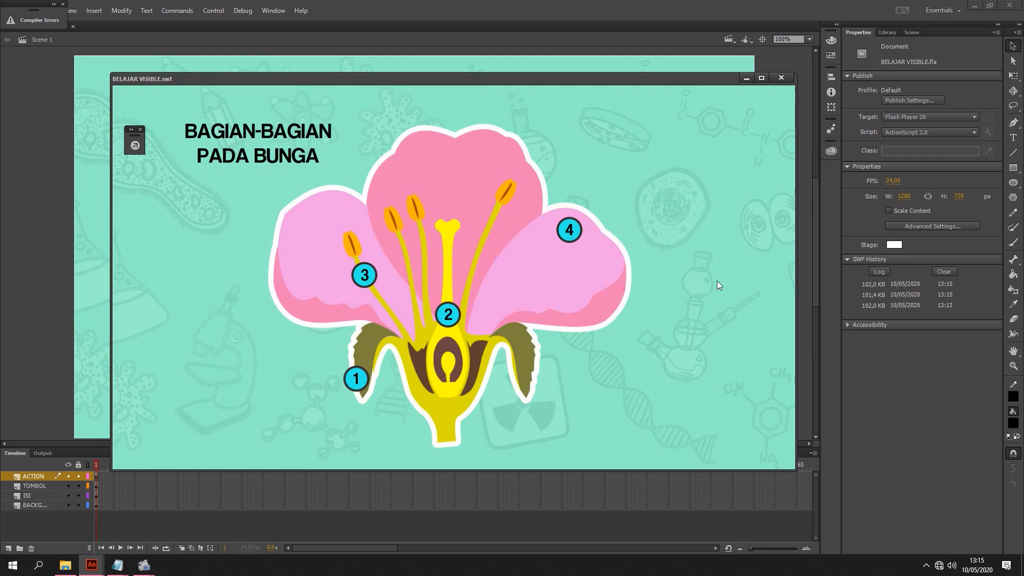
Step: Try buttons 1 to 4 again in the preview to bring back all four label boxes
click(357, 380)
click(459, 315)
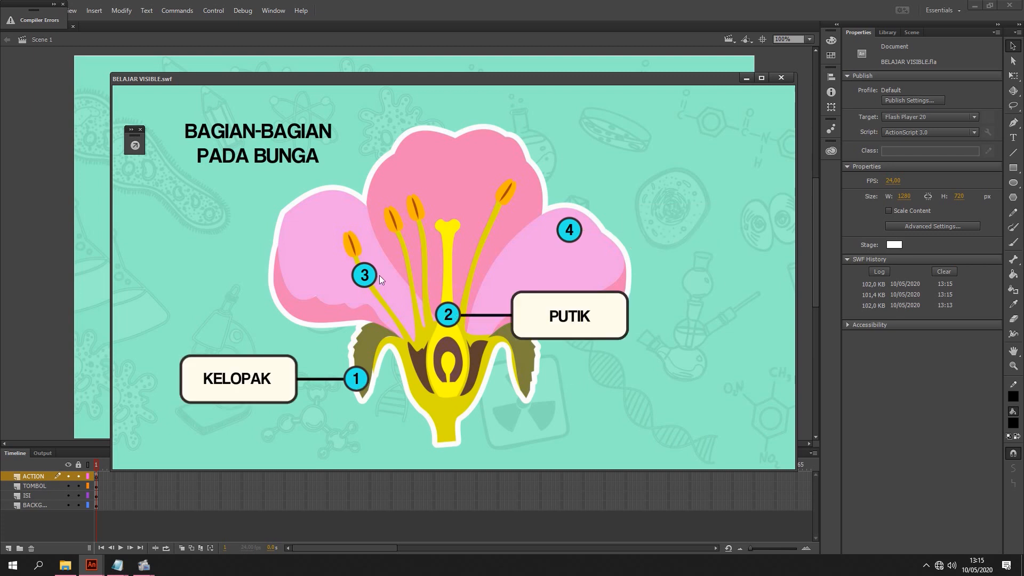
click(373, 275)
click(571, 230)
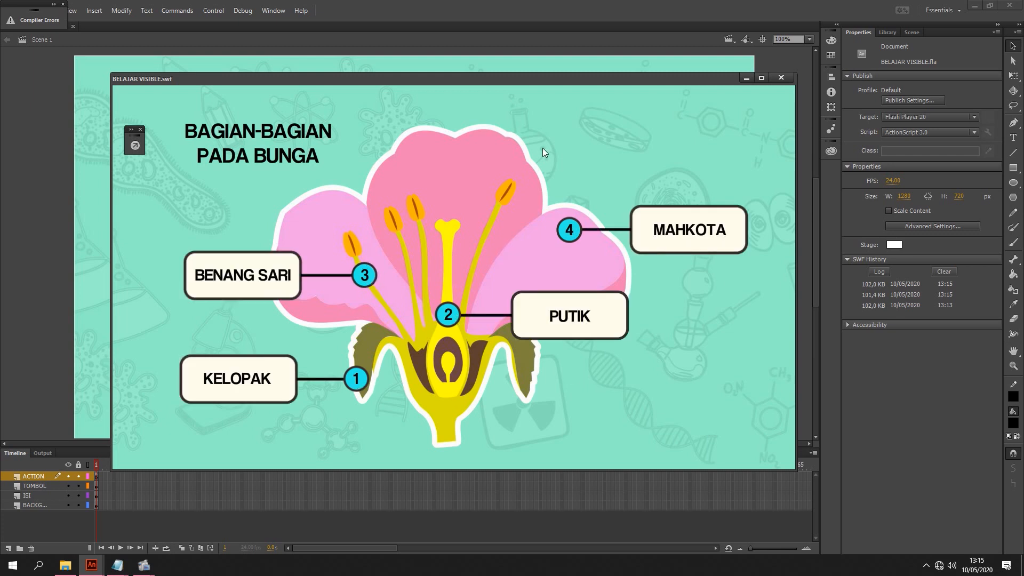
Step: In a fresh movie preview, reveal the KELOPAK label box with button 1 and hide it through the box itself
mouse_move(506, 82)
mouse_down()
mouse_move(502, 70)
mouse_move(501, 85)
mouse_up()
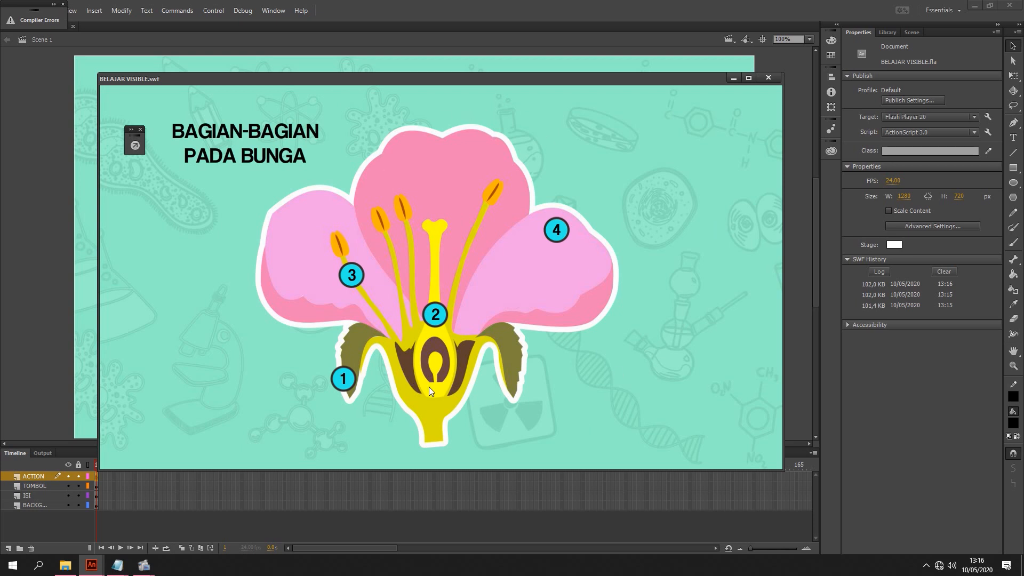
click(344, 379)
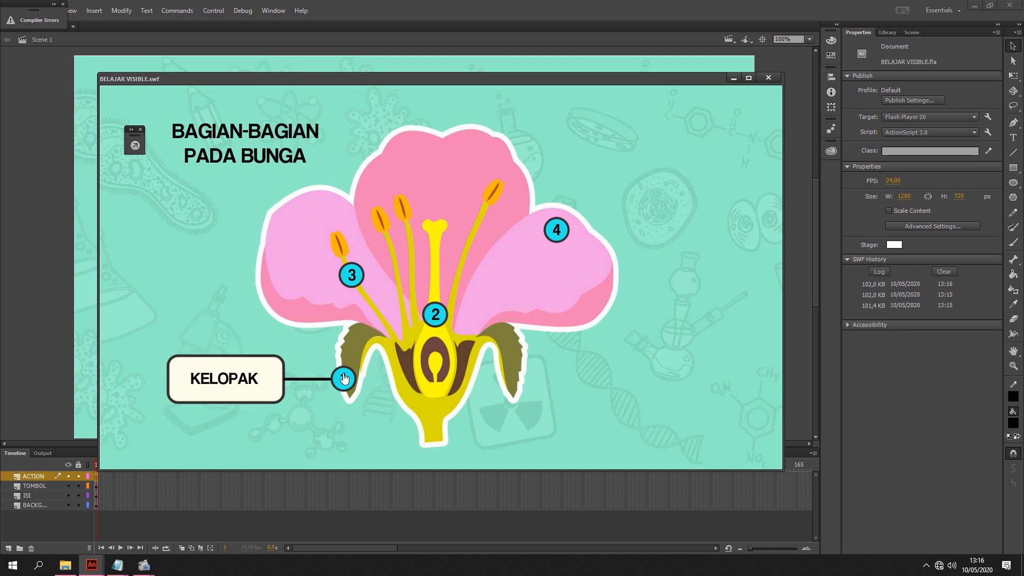
click(222, 387)
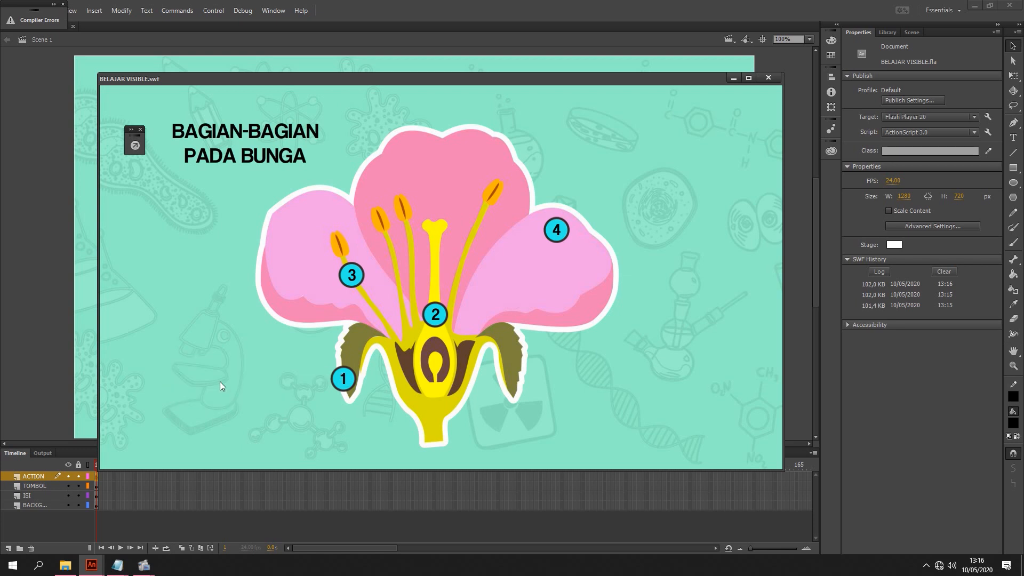